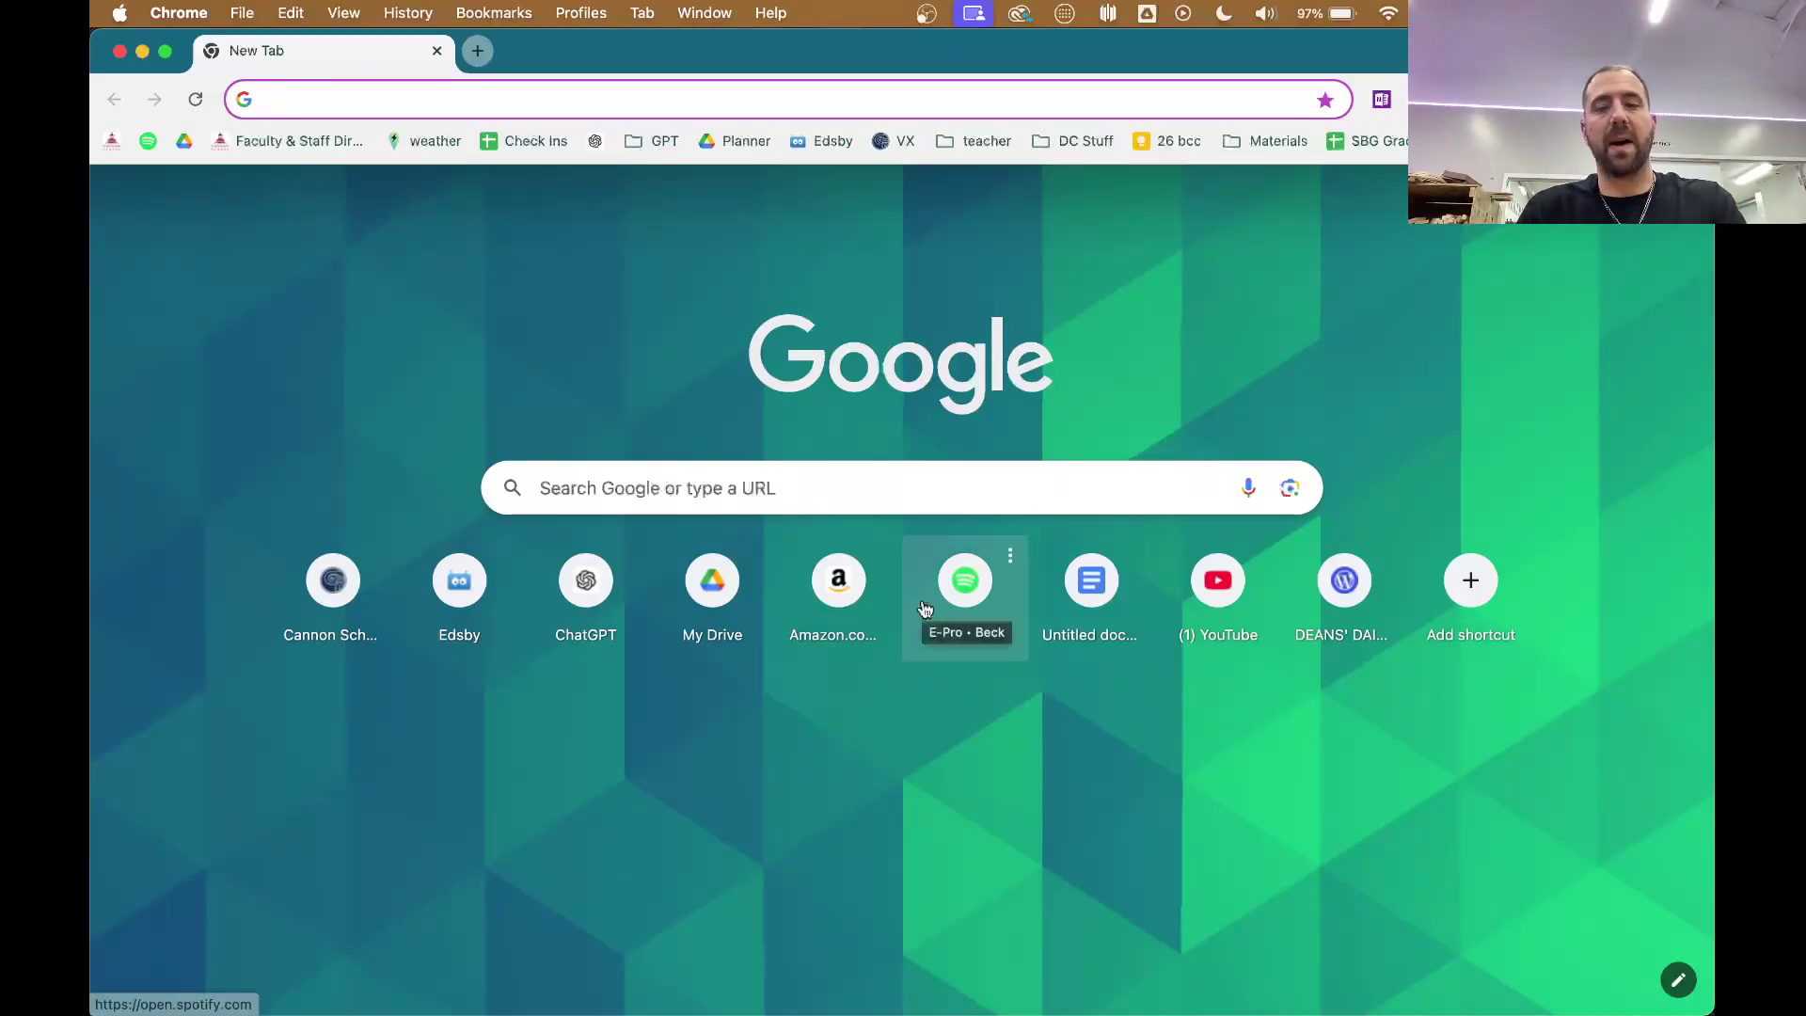
Step: Load makercase.com from Chrome's address bar
type("makeca")
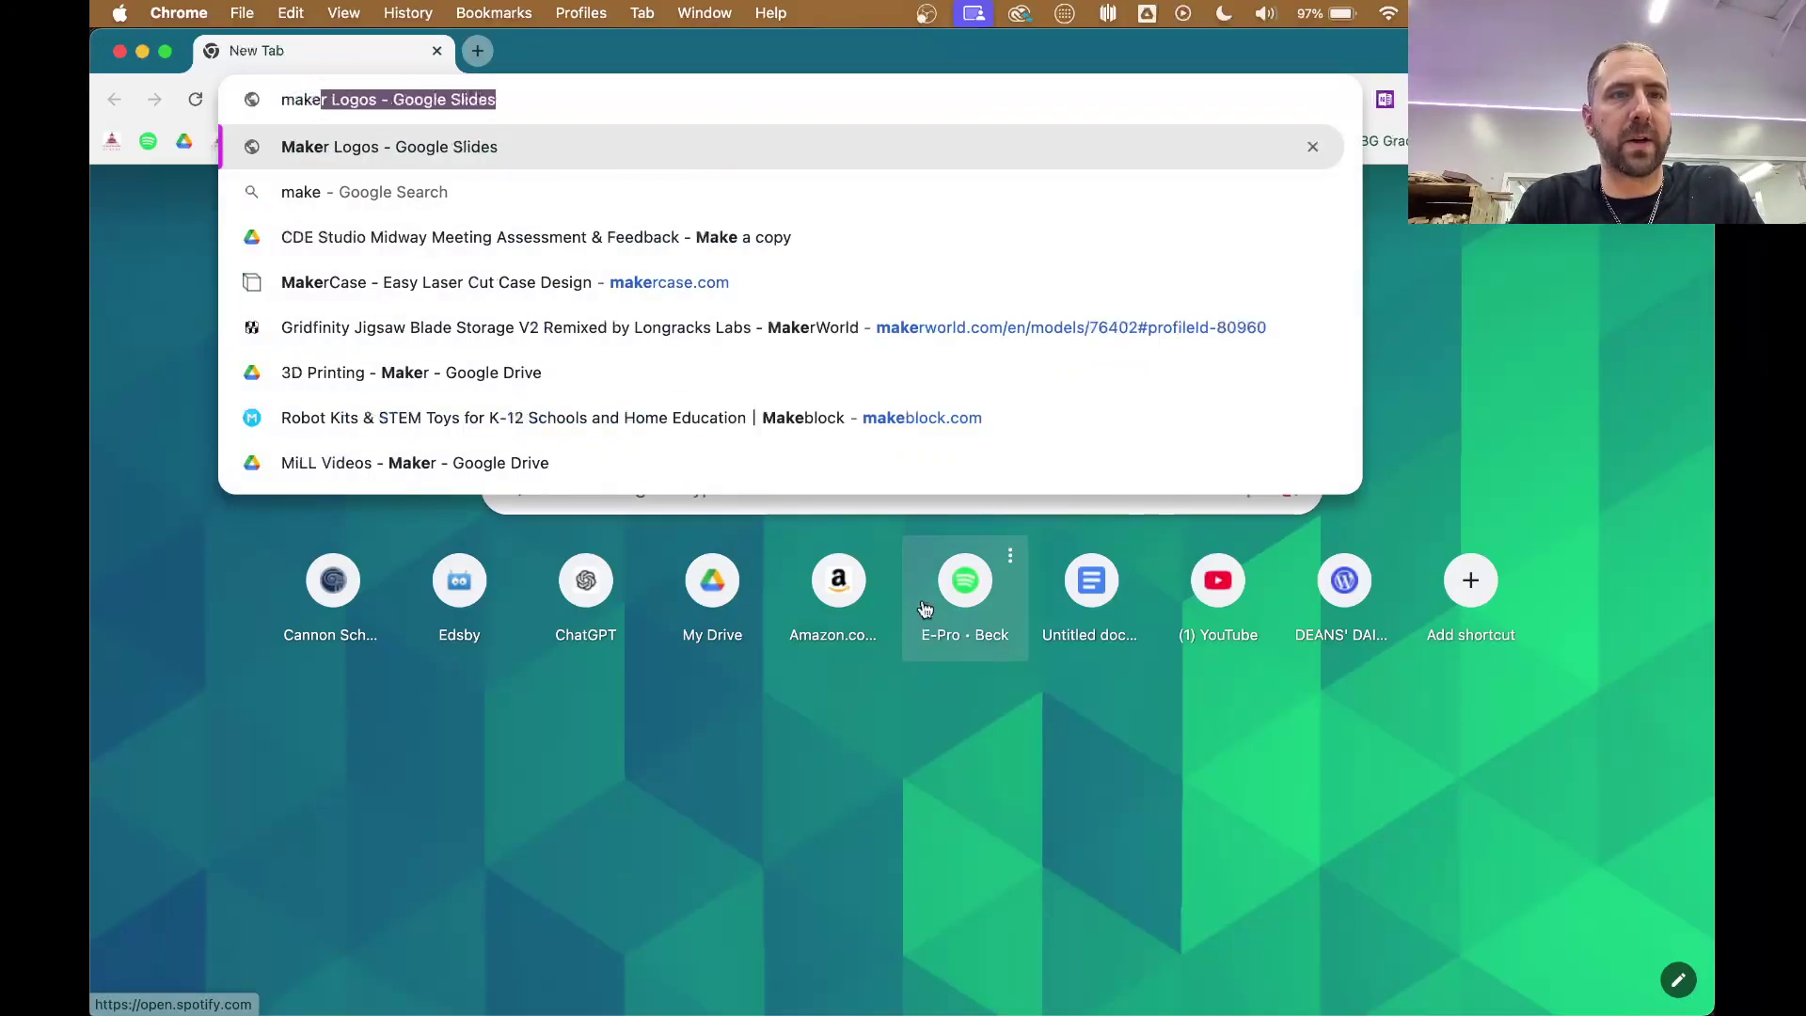
key("BackSpace")
key("BackSpace")
type("rca")
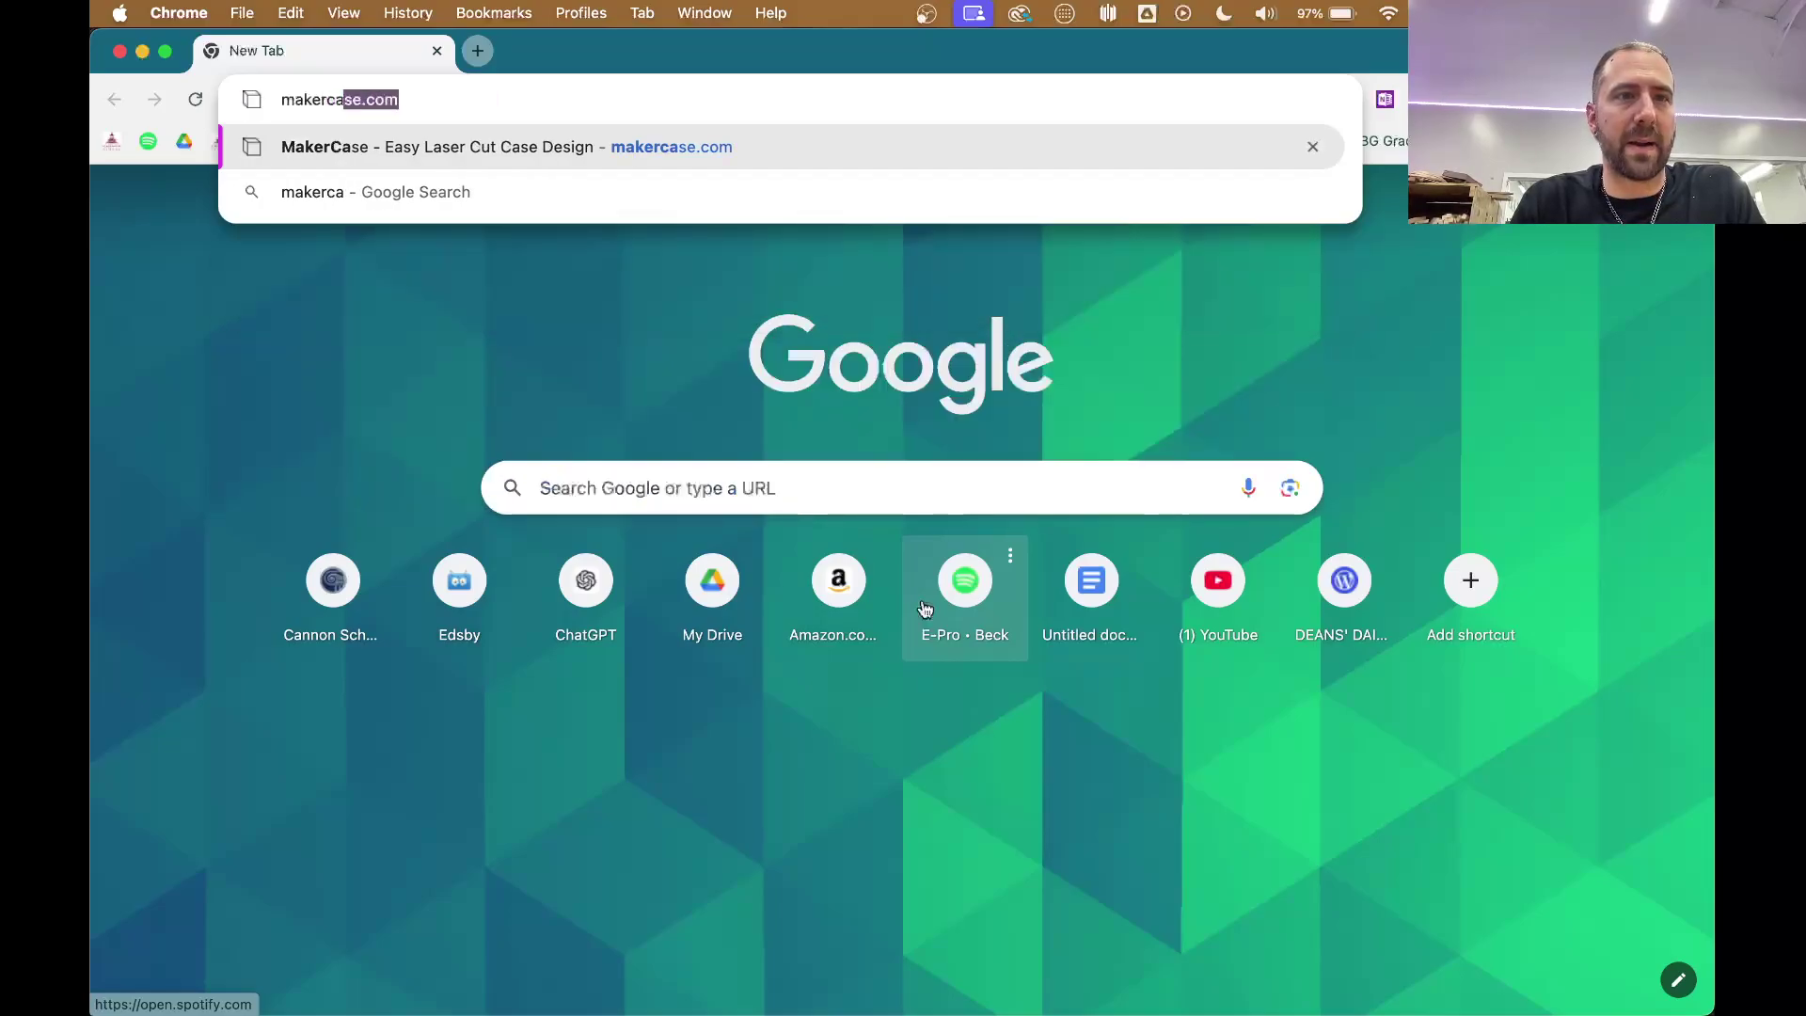
type("se.com")
key("Return")
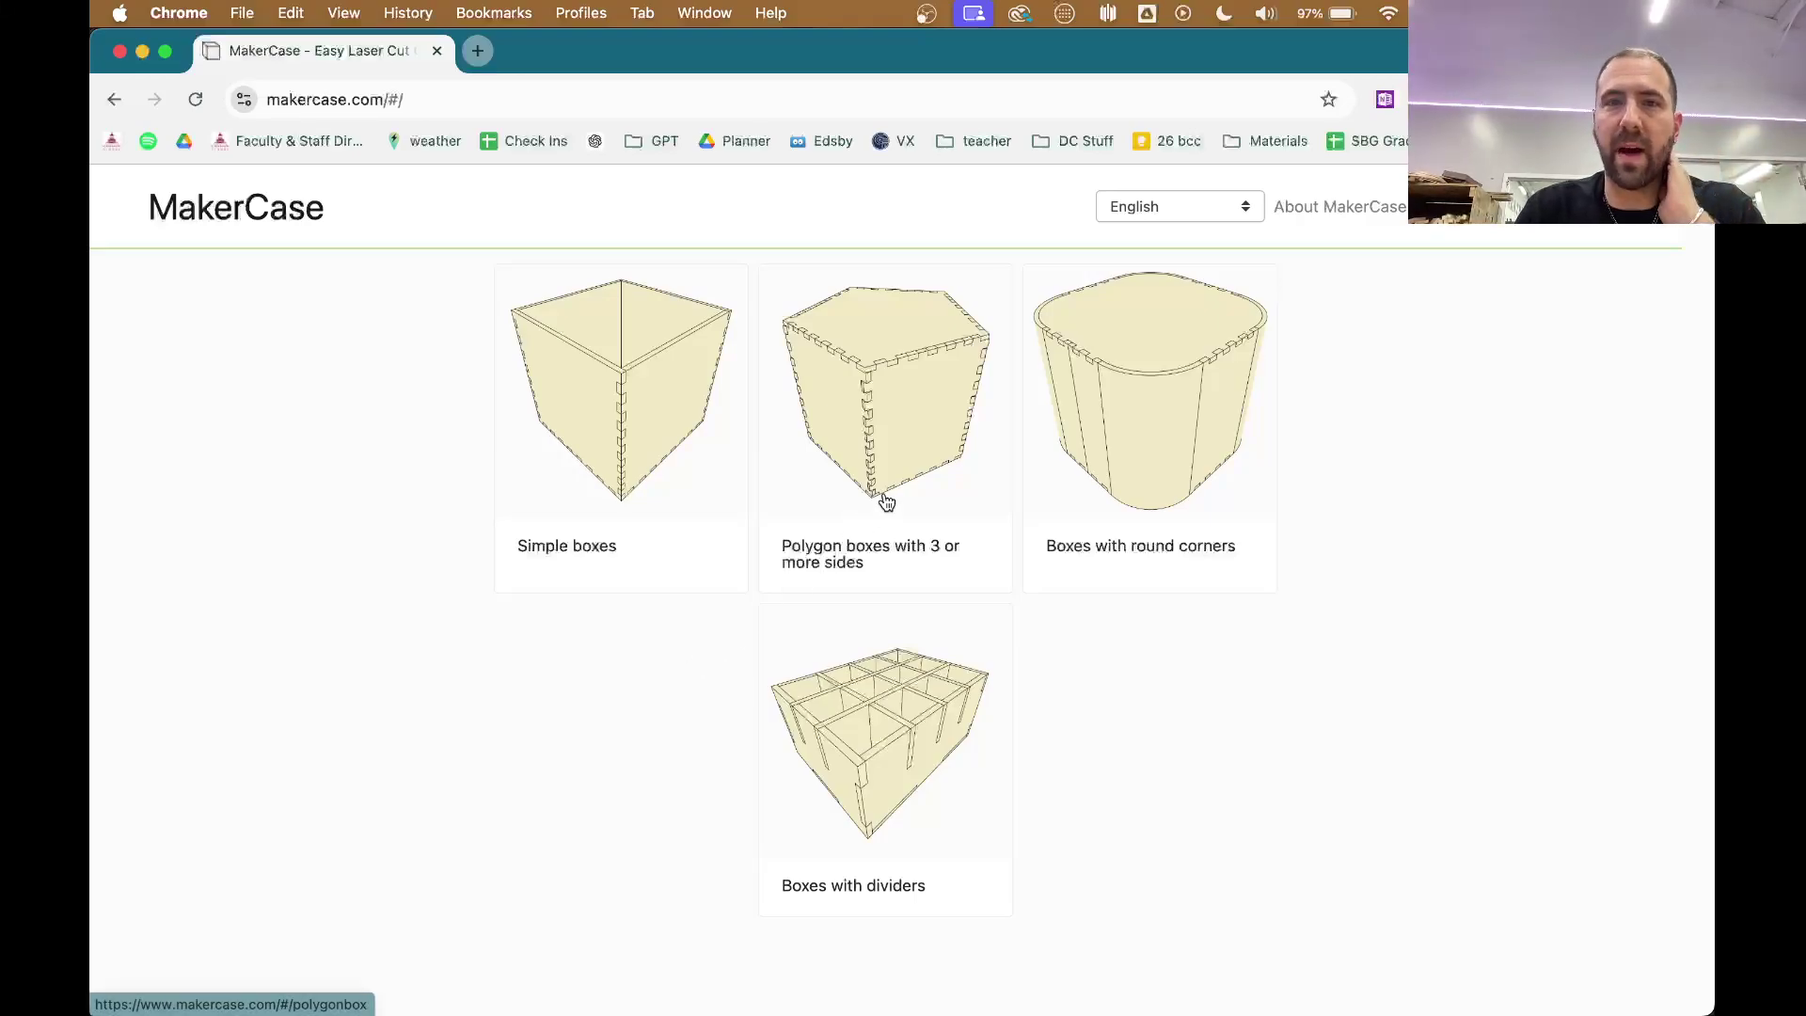
Step: Choose Simple boxes, measure by Inside dimensions, and set an Open top with no lid
left_click(618, 455)
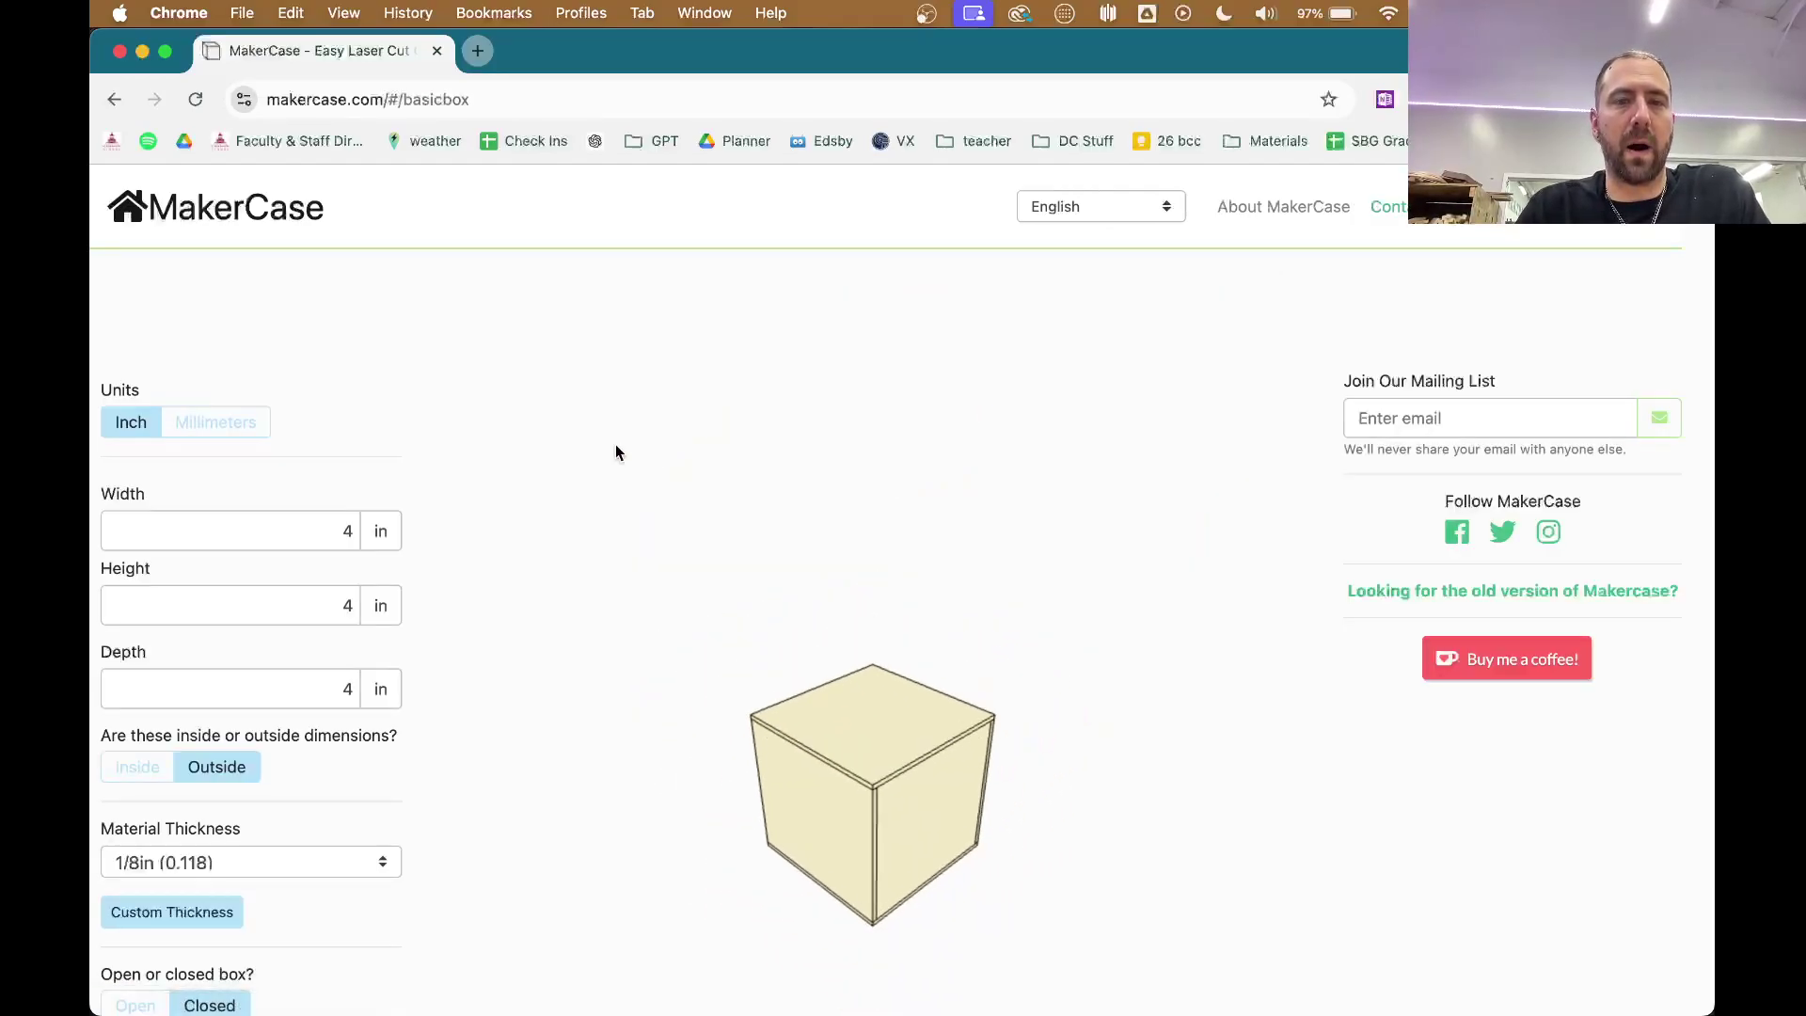
scroll(302, 670, "down", 5)
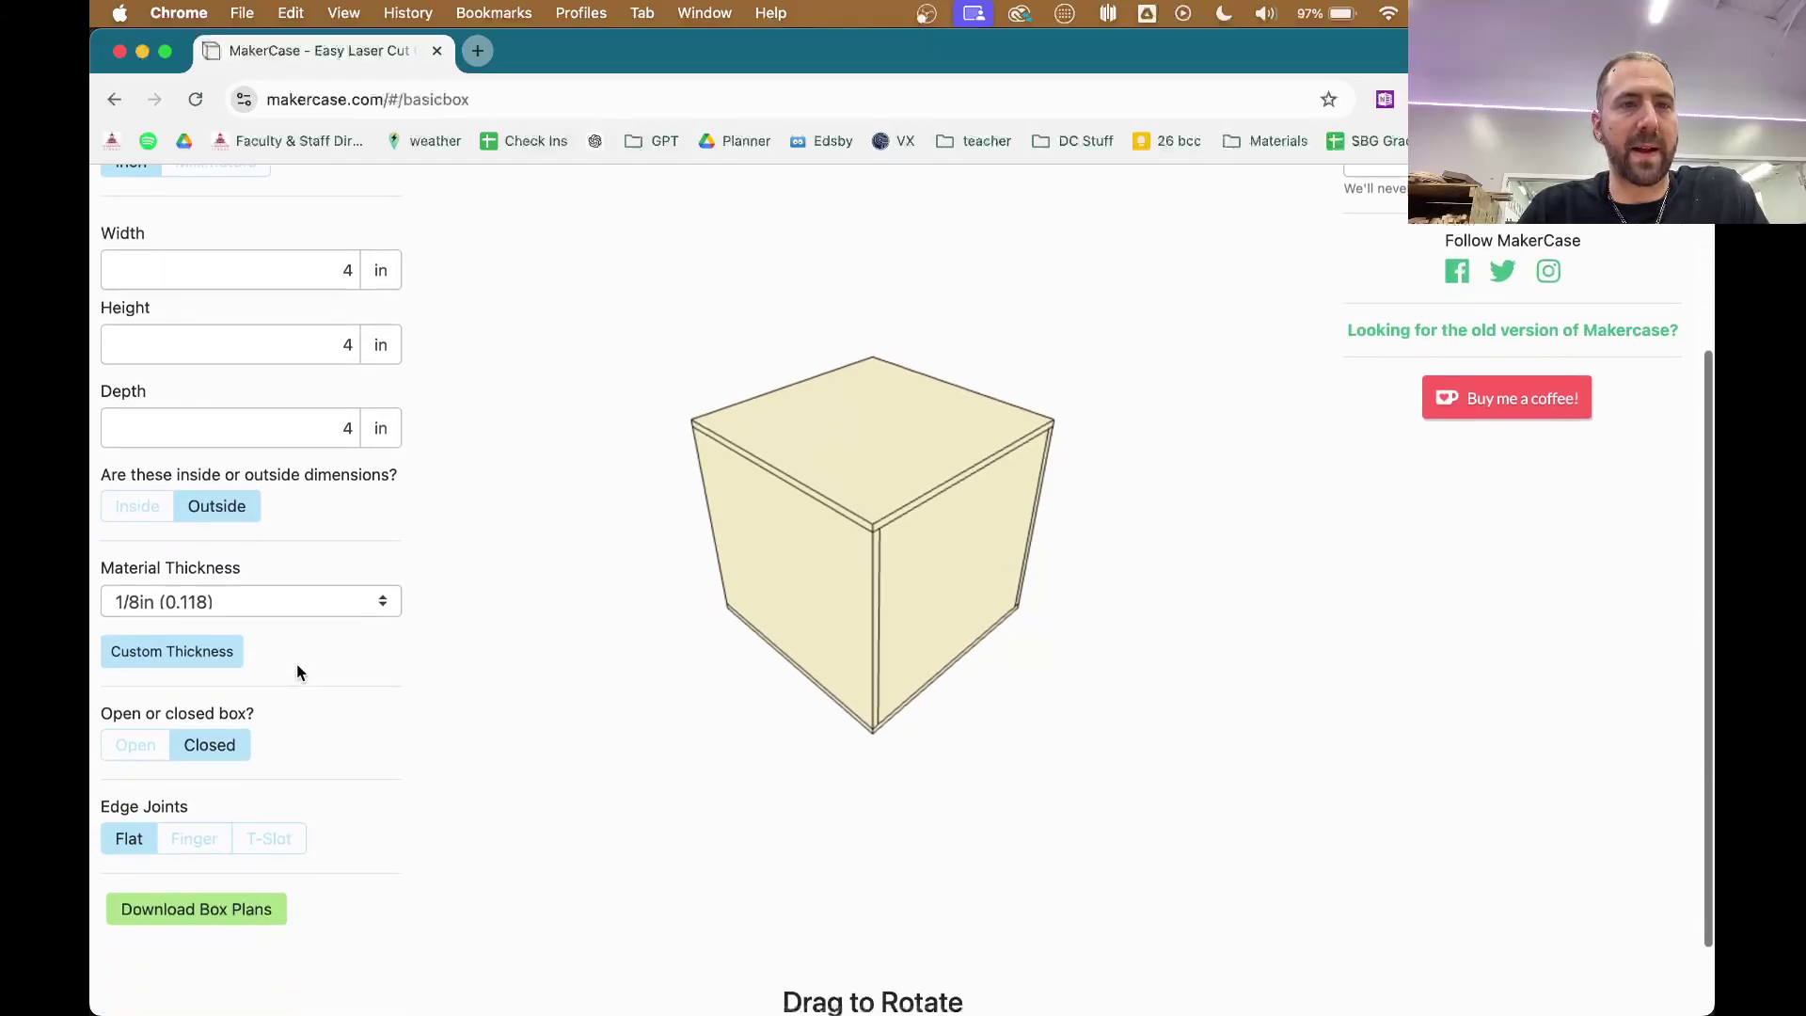
scroll(297, 663, "up", 1)
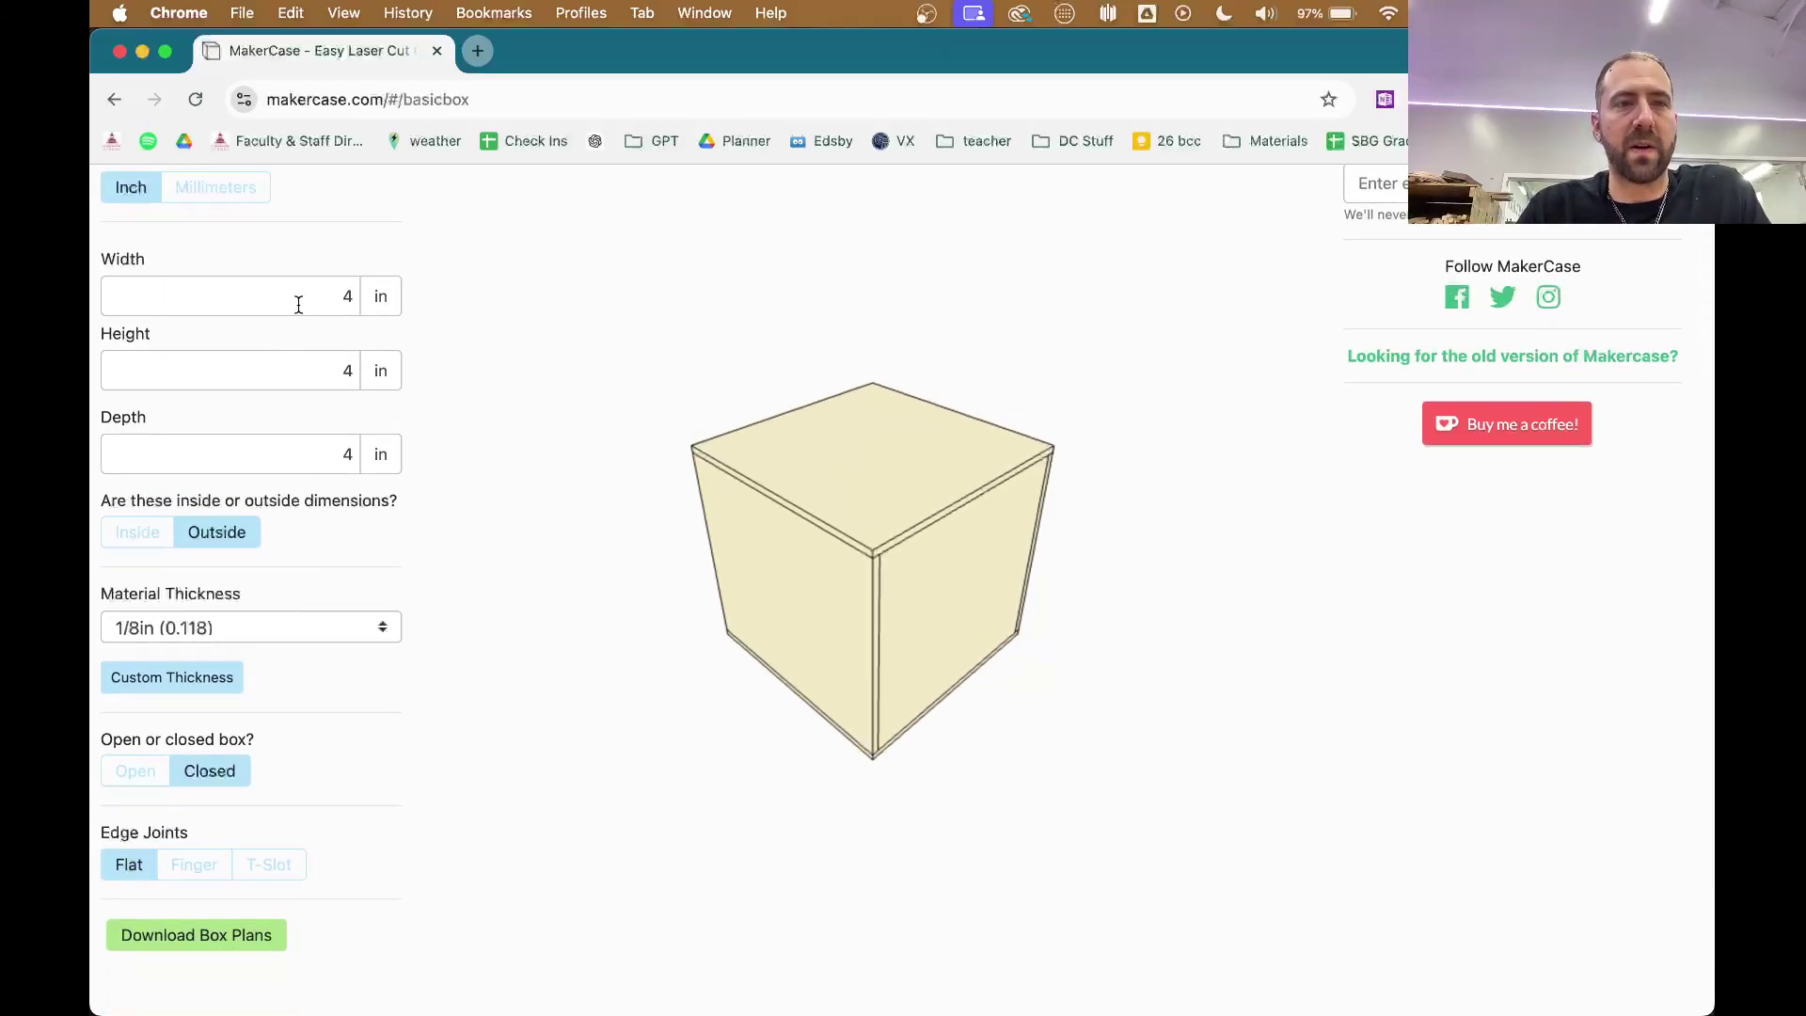
left_click(144, 544)
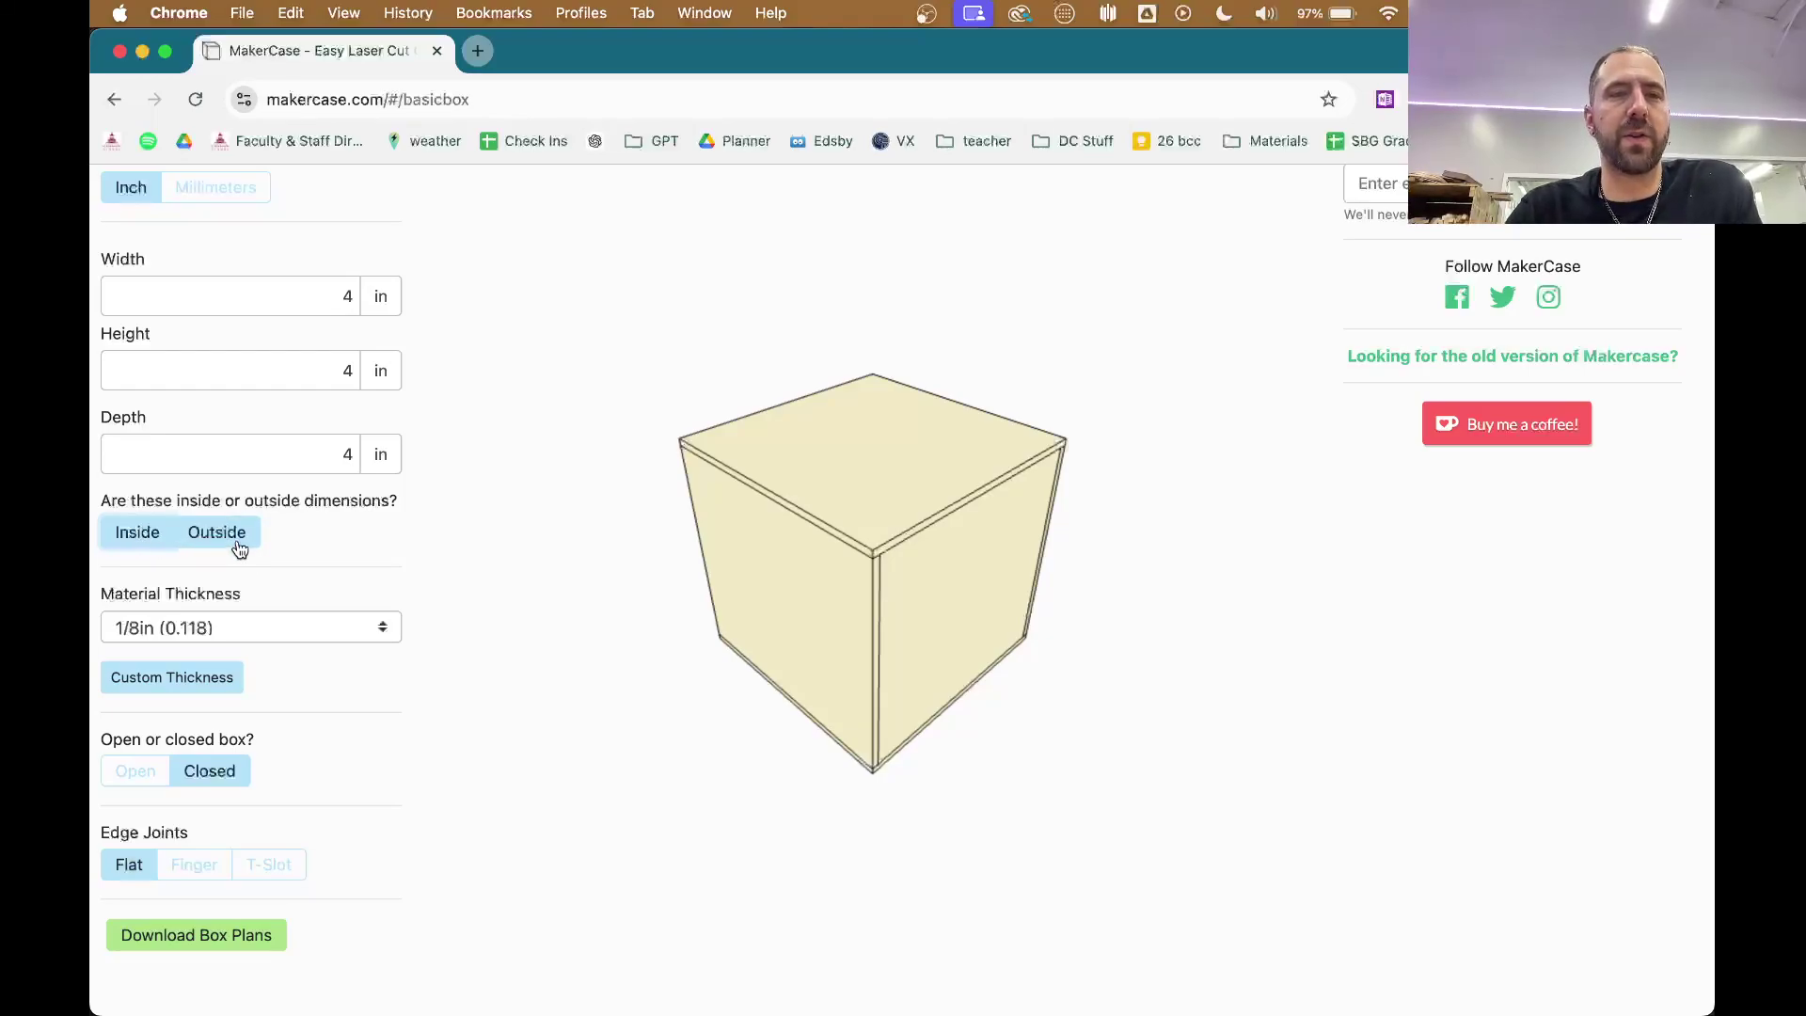
left_click(238, 544)
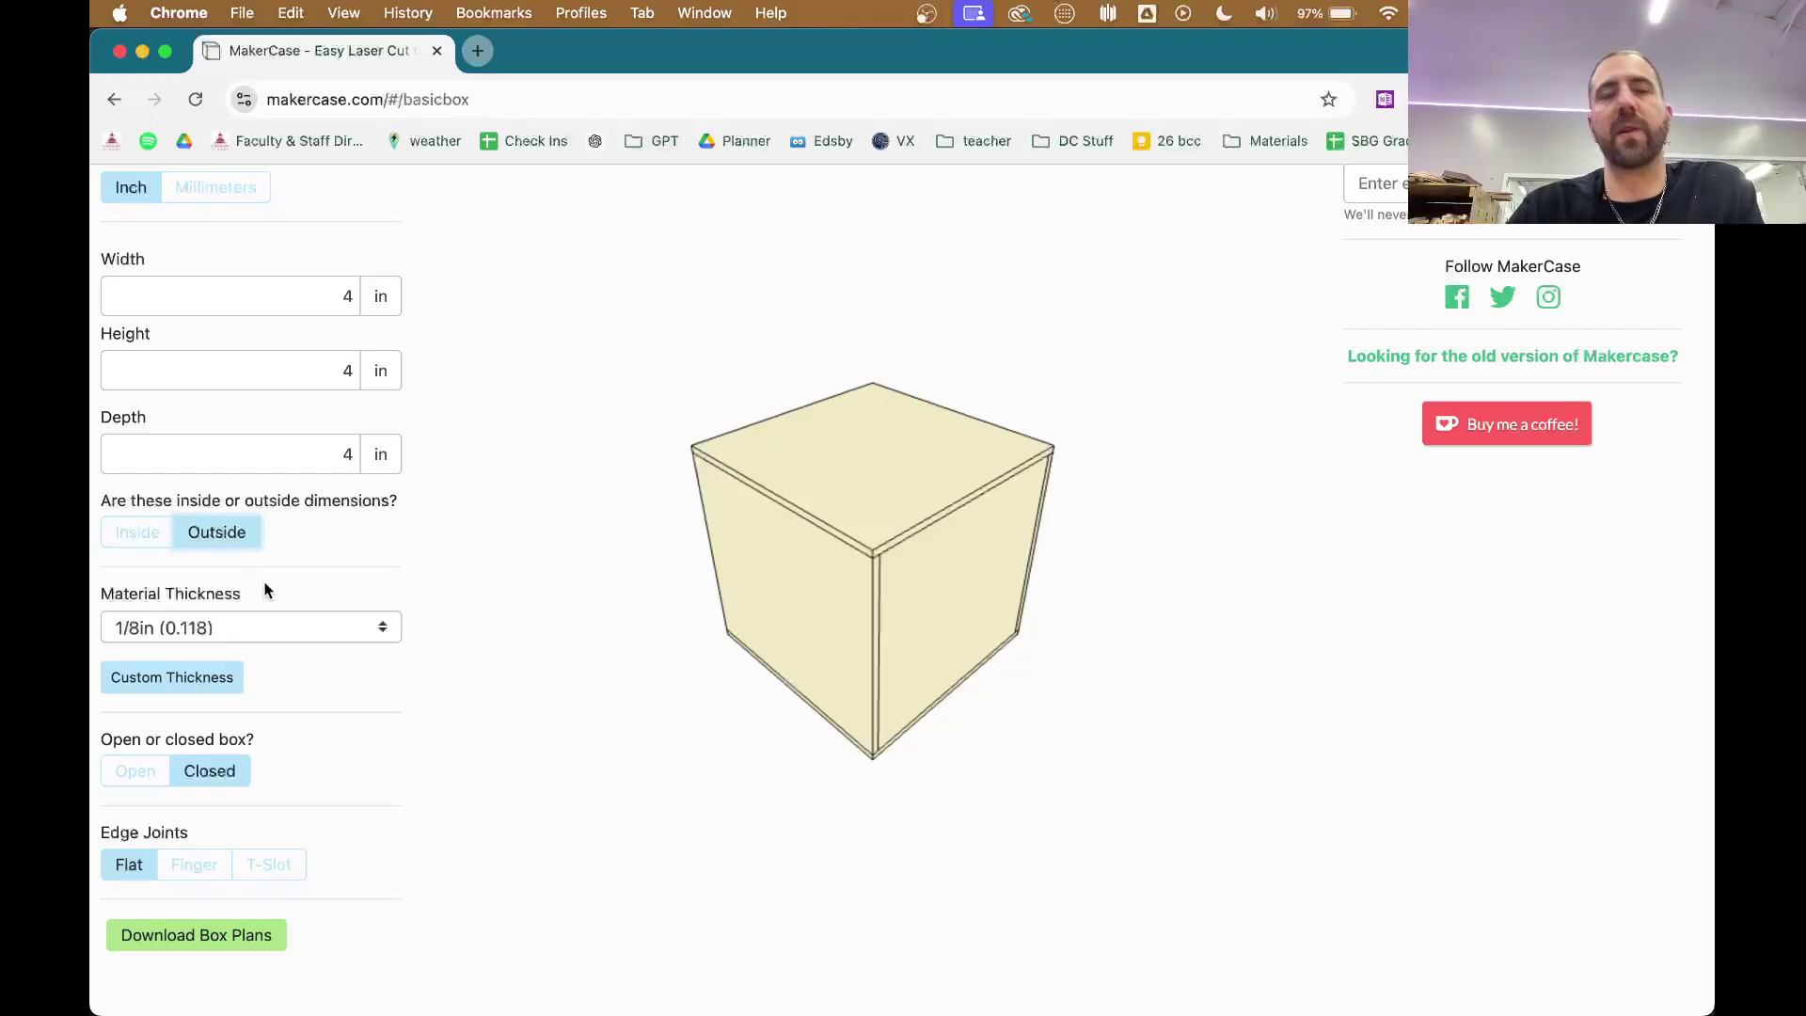
left_click(139, 540)
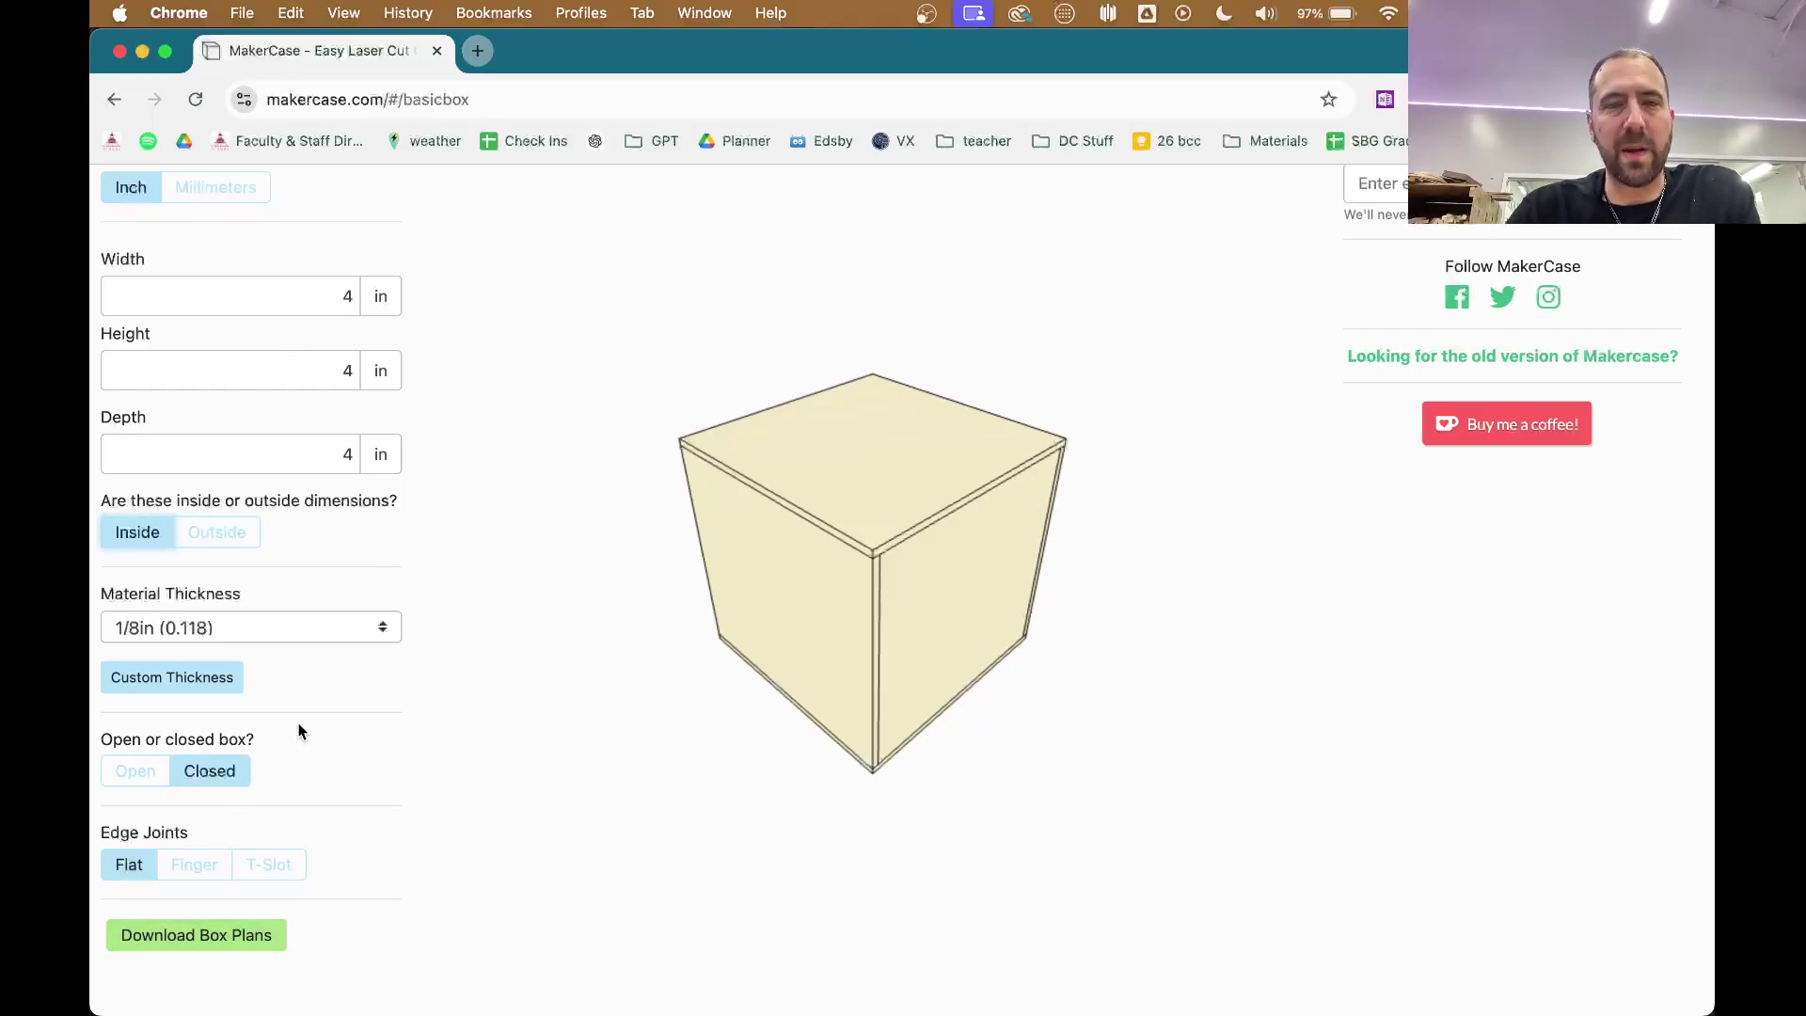
left_click(132, 779)
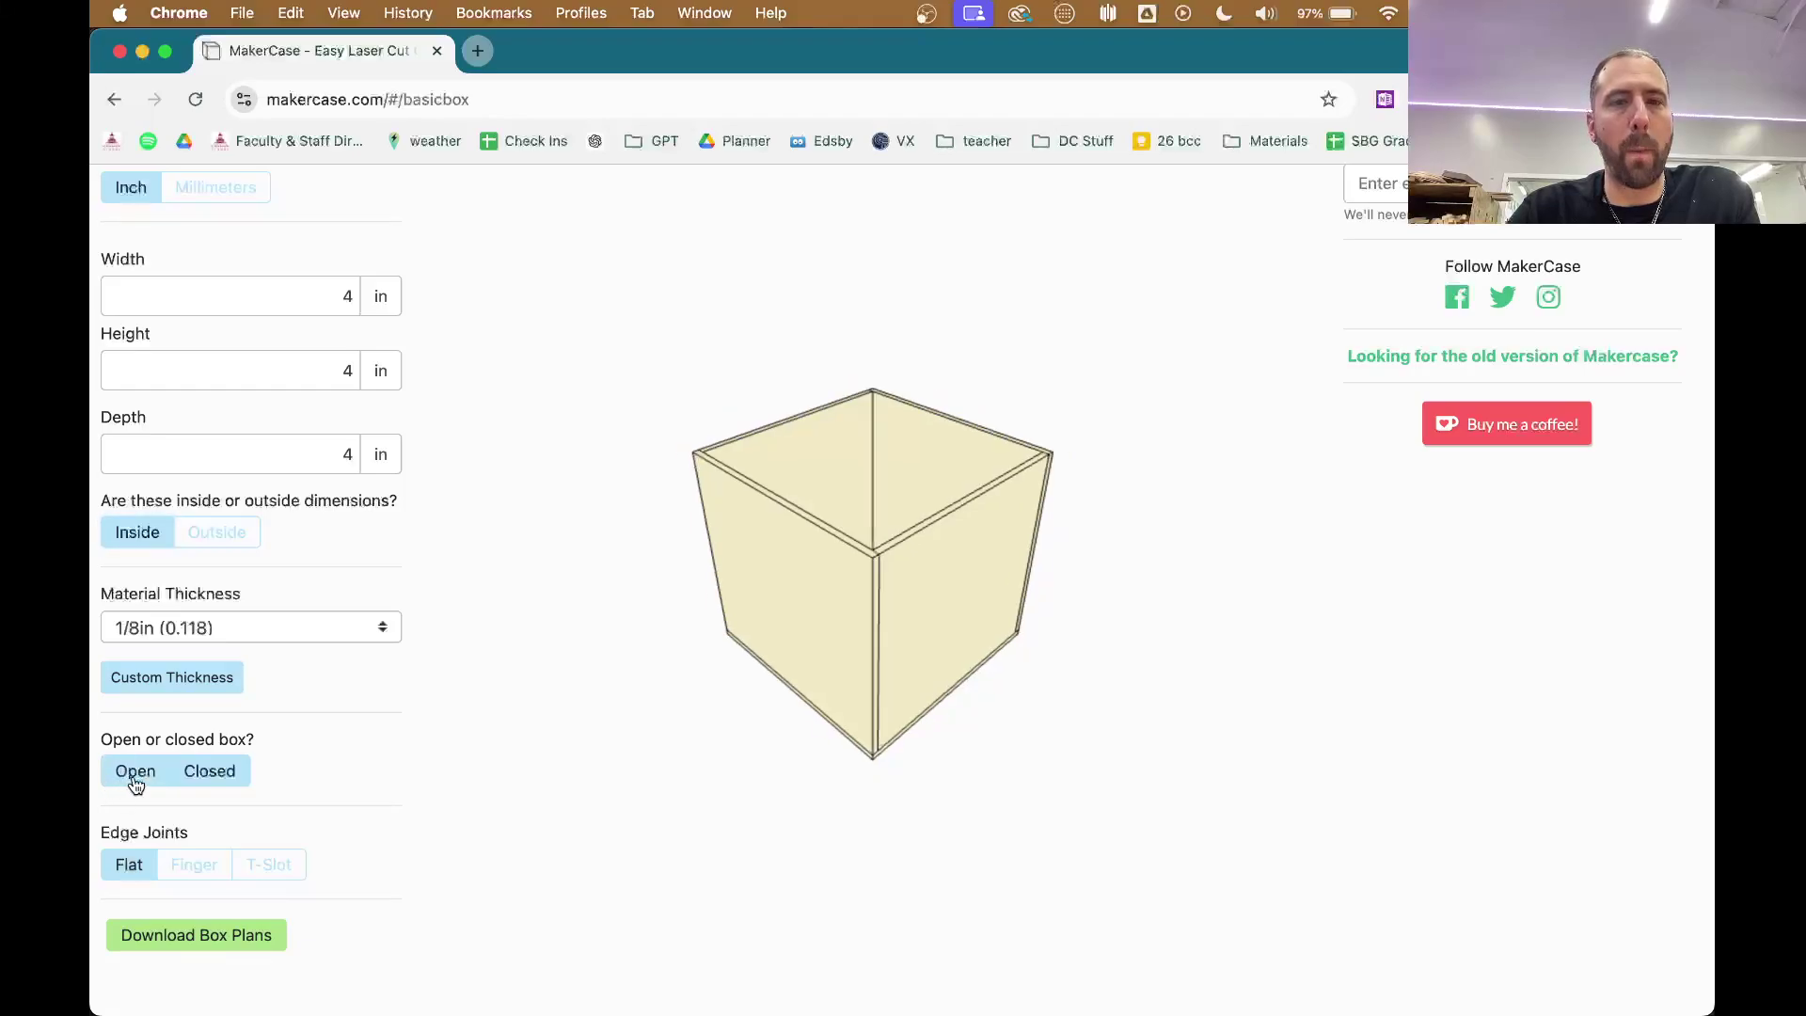
left_click_drag(831, 567, 860, 599)
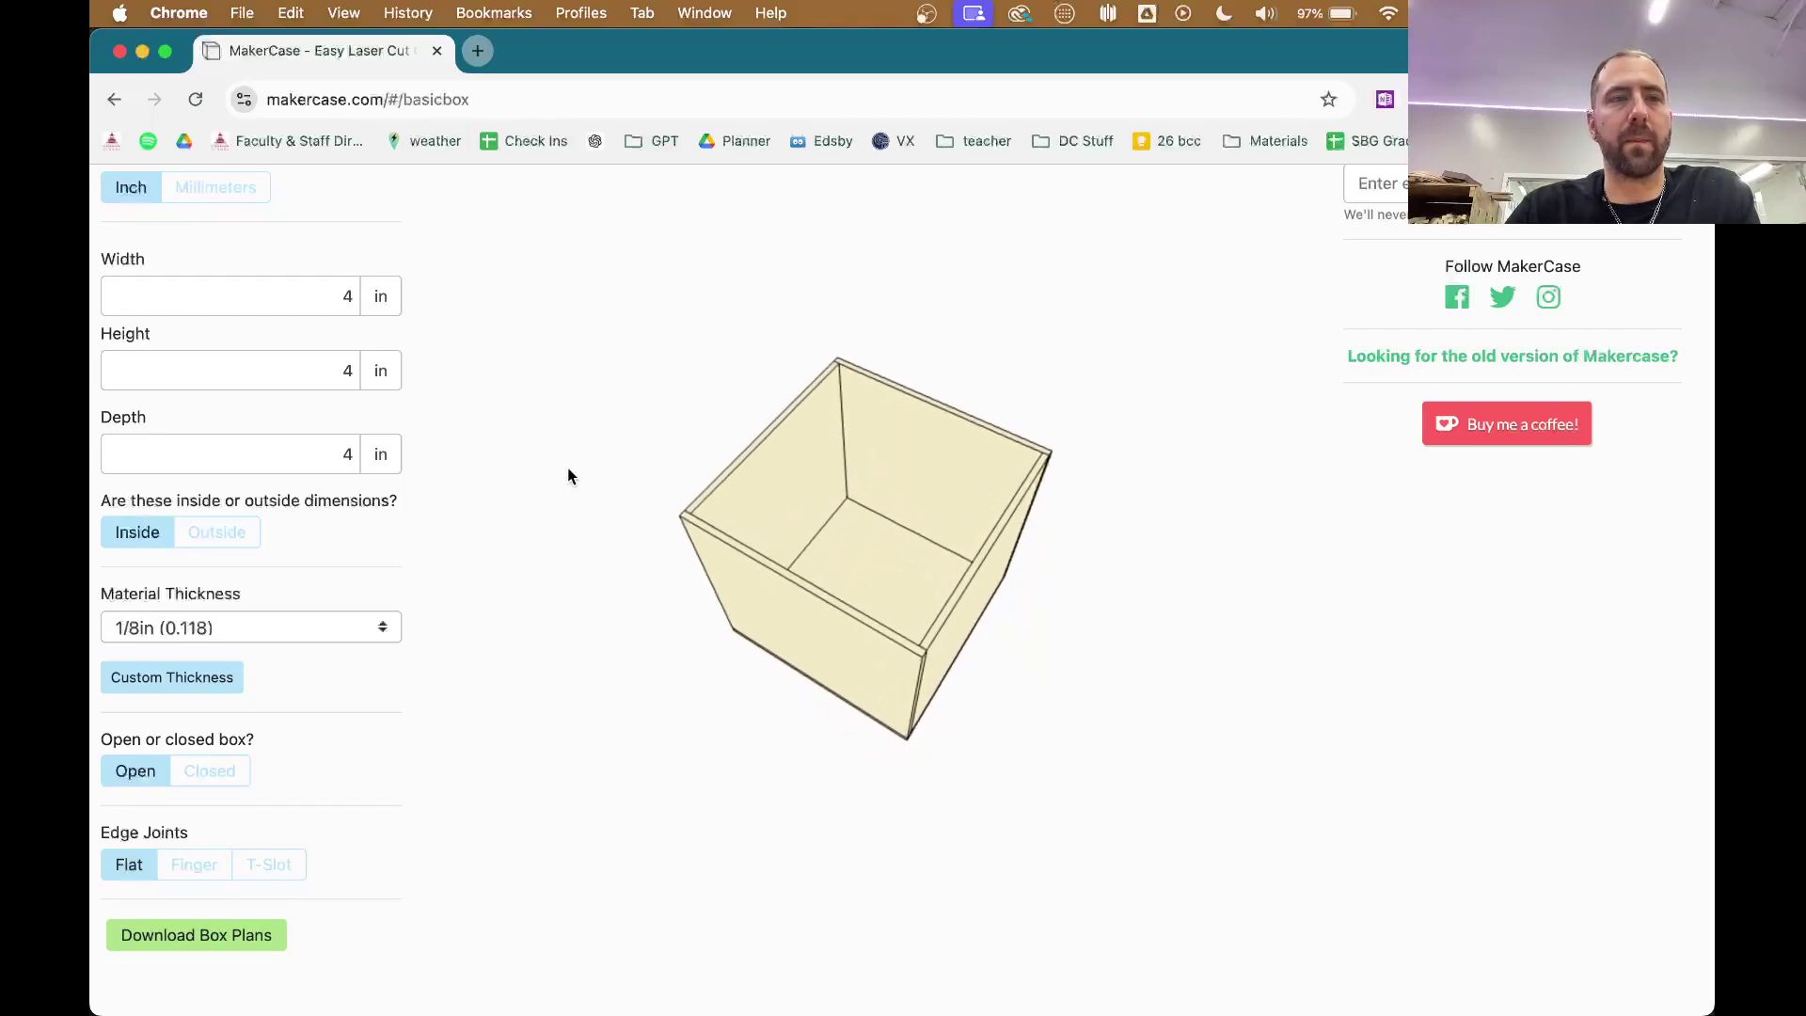
left_click_drag(913, 725, 955, 679)
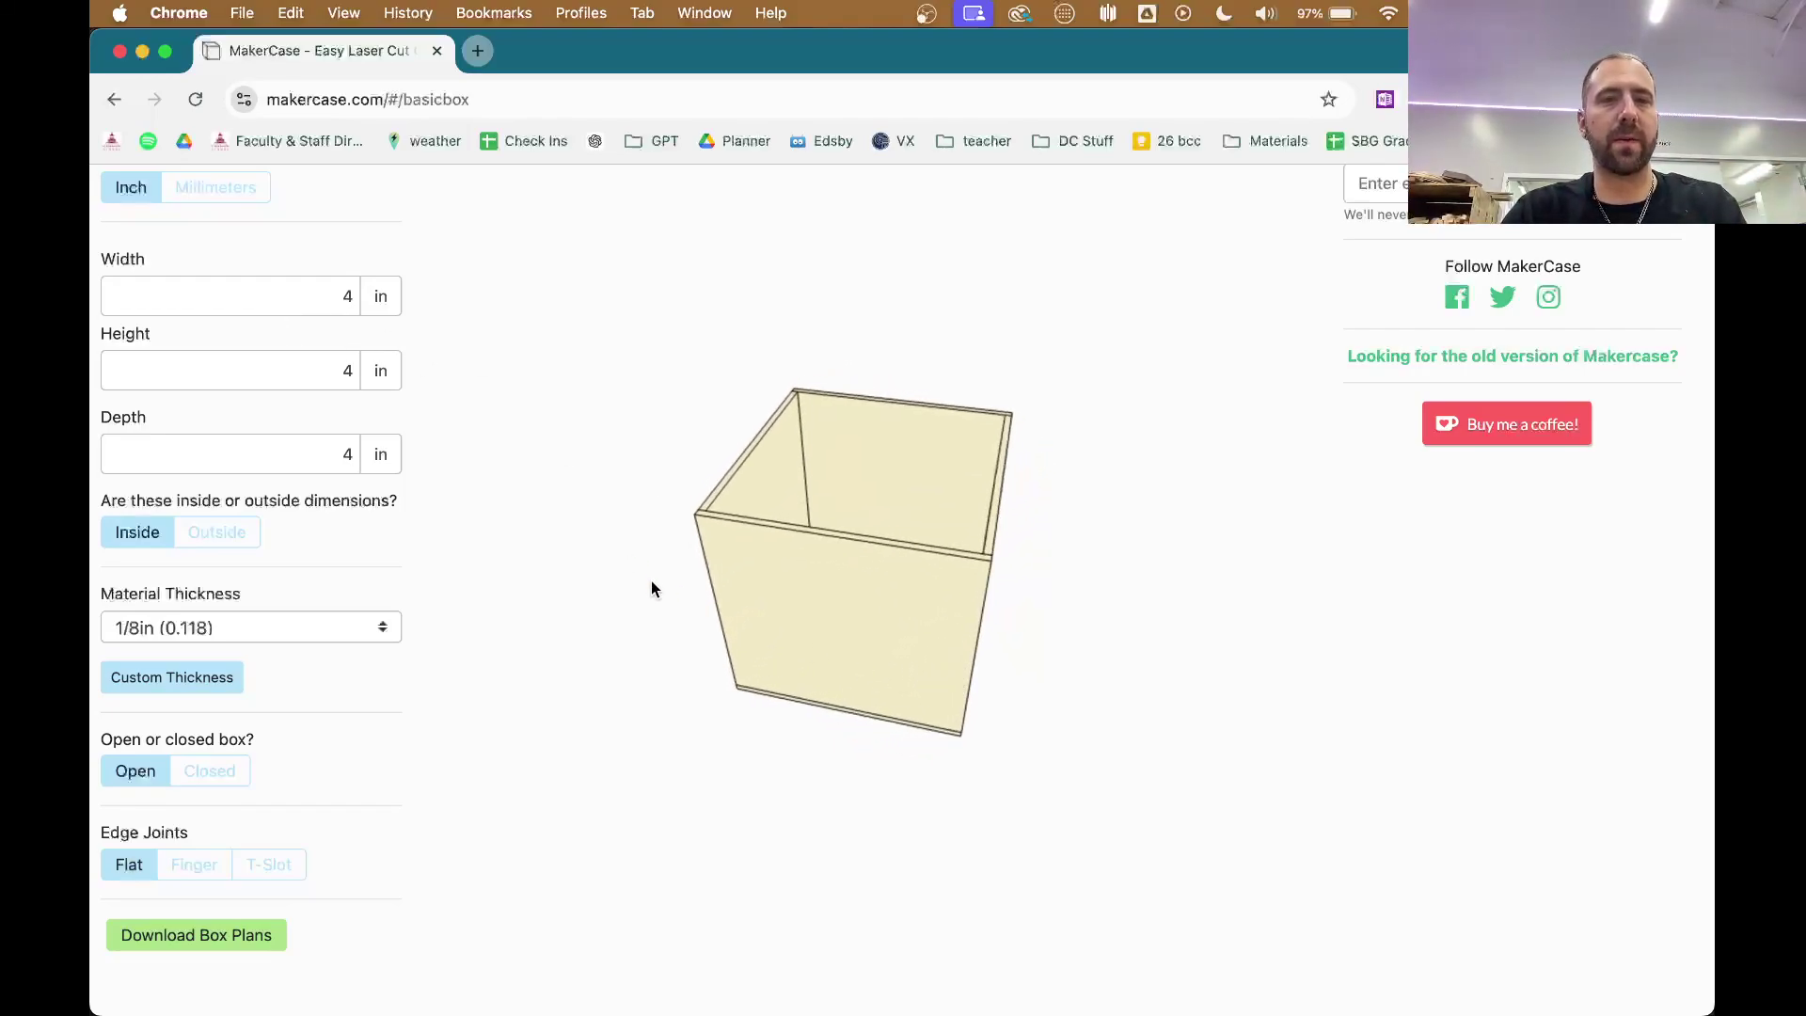
Step: Enter 6 in for the box width and 6 in for the depth
double_click(342, 308)
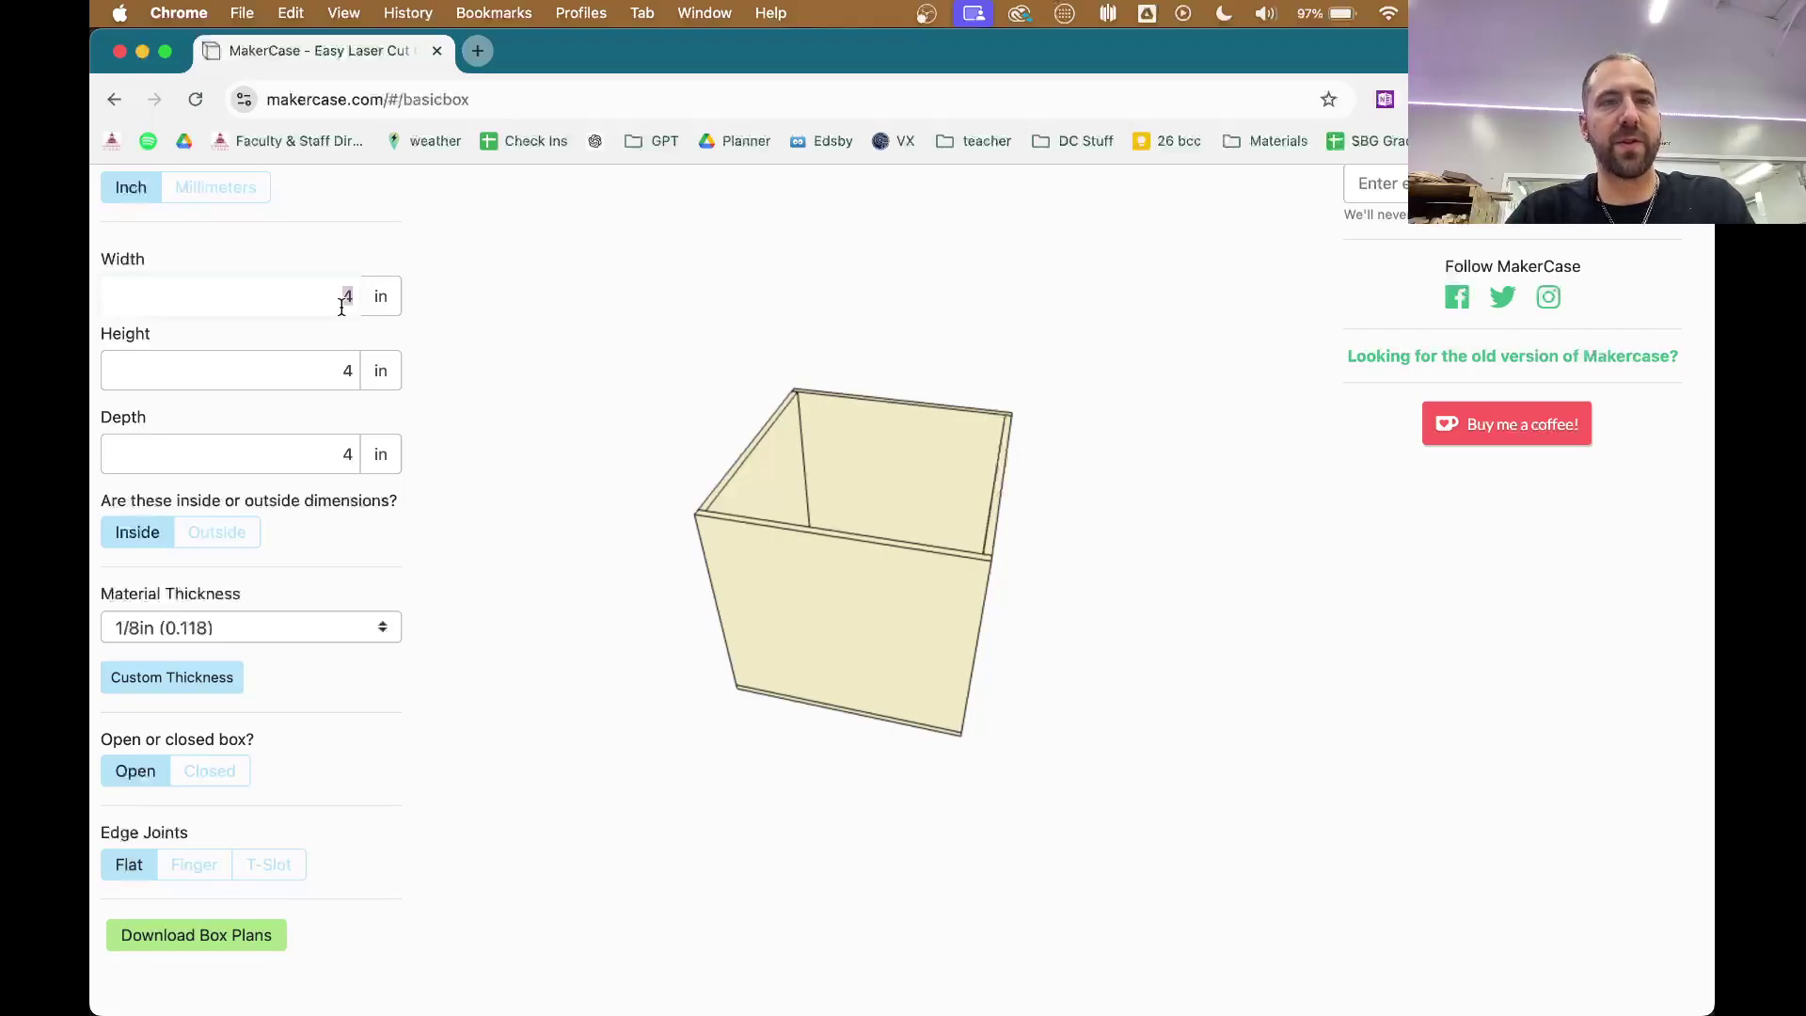
type("6")
key("Tab")
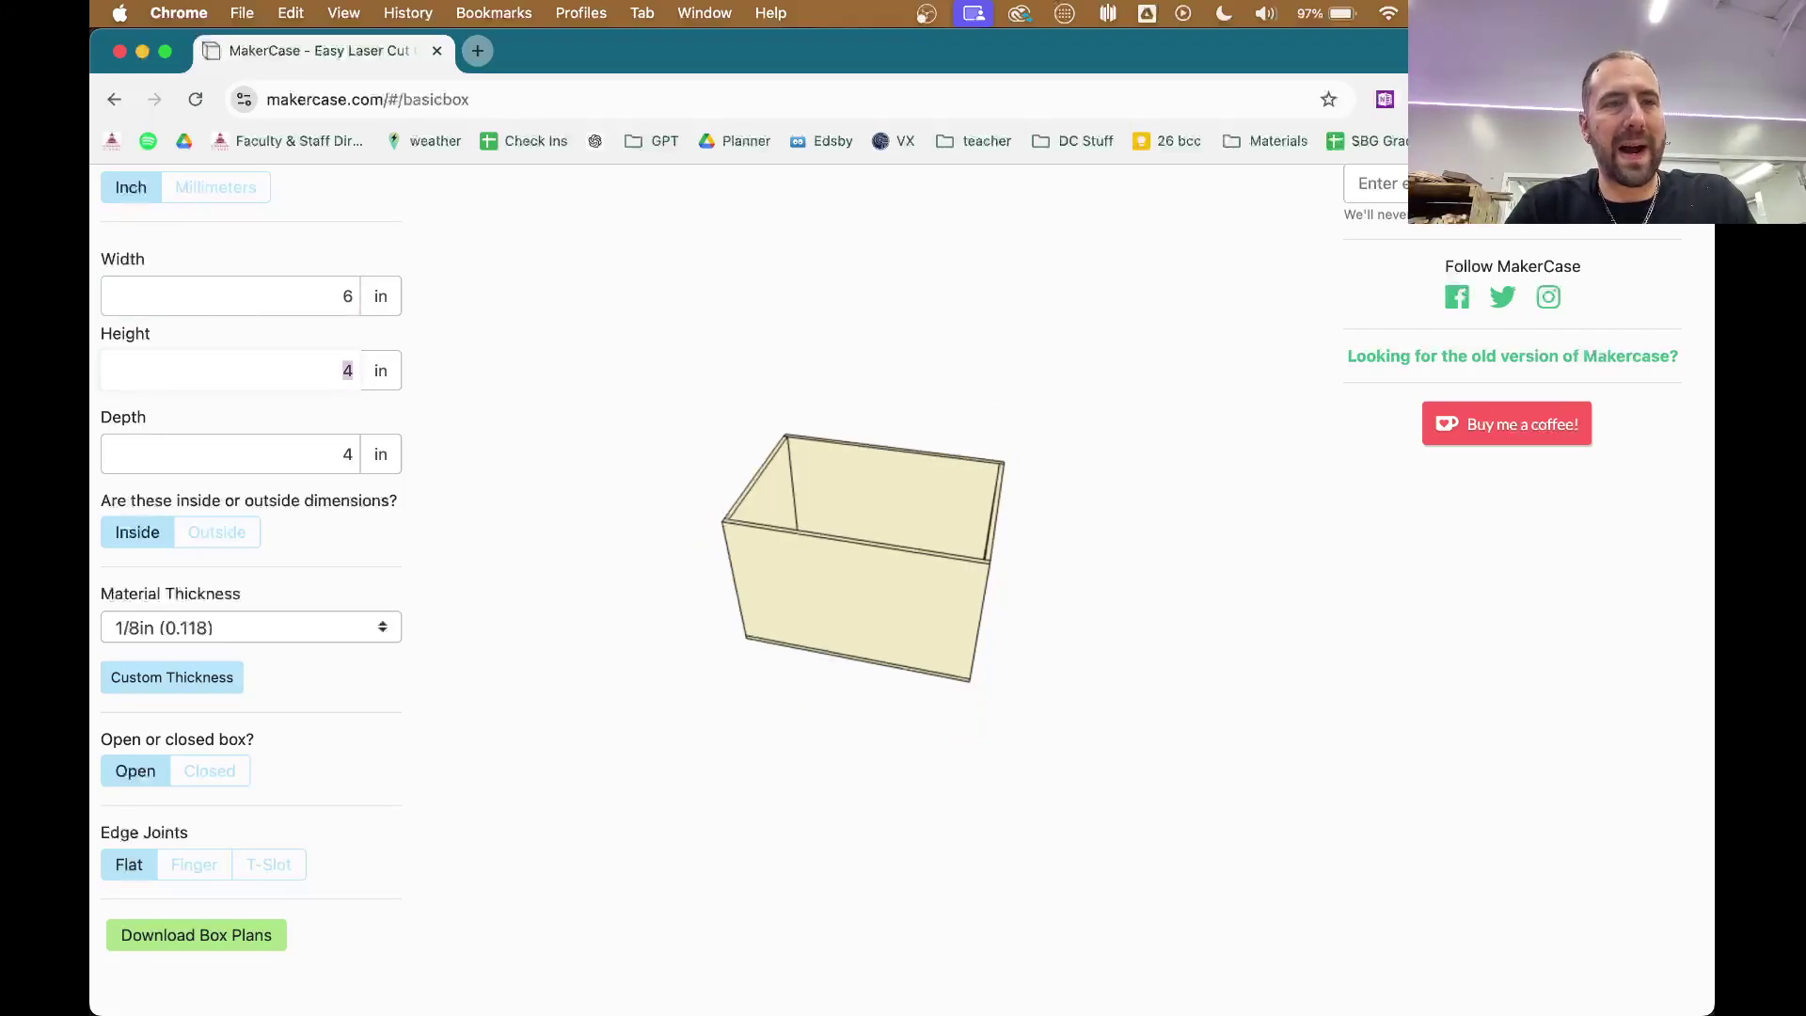
key("Tab")
type("6")
key("Tab")
mouse_move(688, 437)
left_mouse_down()
mouse_move(587, 440)
mouse_move(702, 449)
left_mouse_up()
Step: Change the box height to 1 in, making a shallow tray
double_click(310, 367)
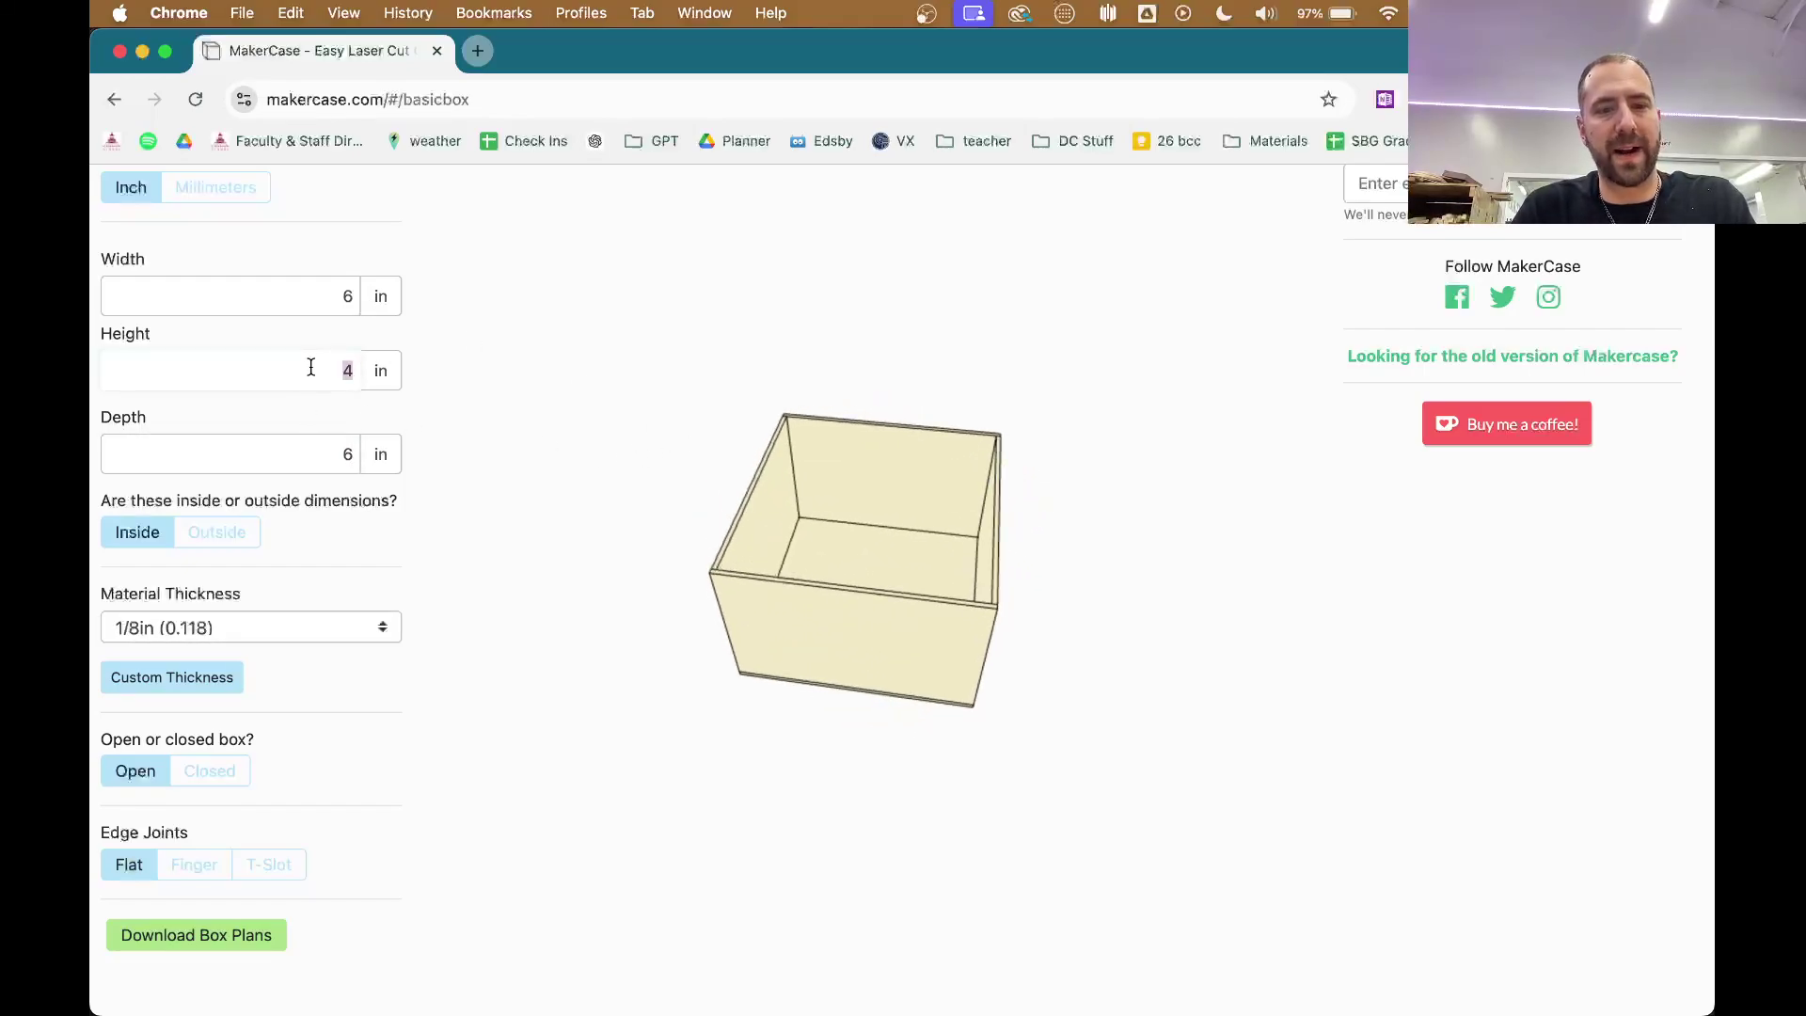
type("1")
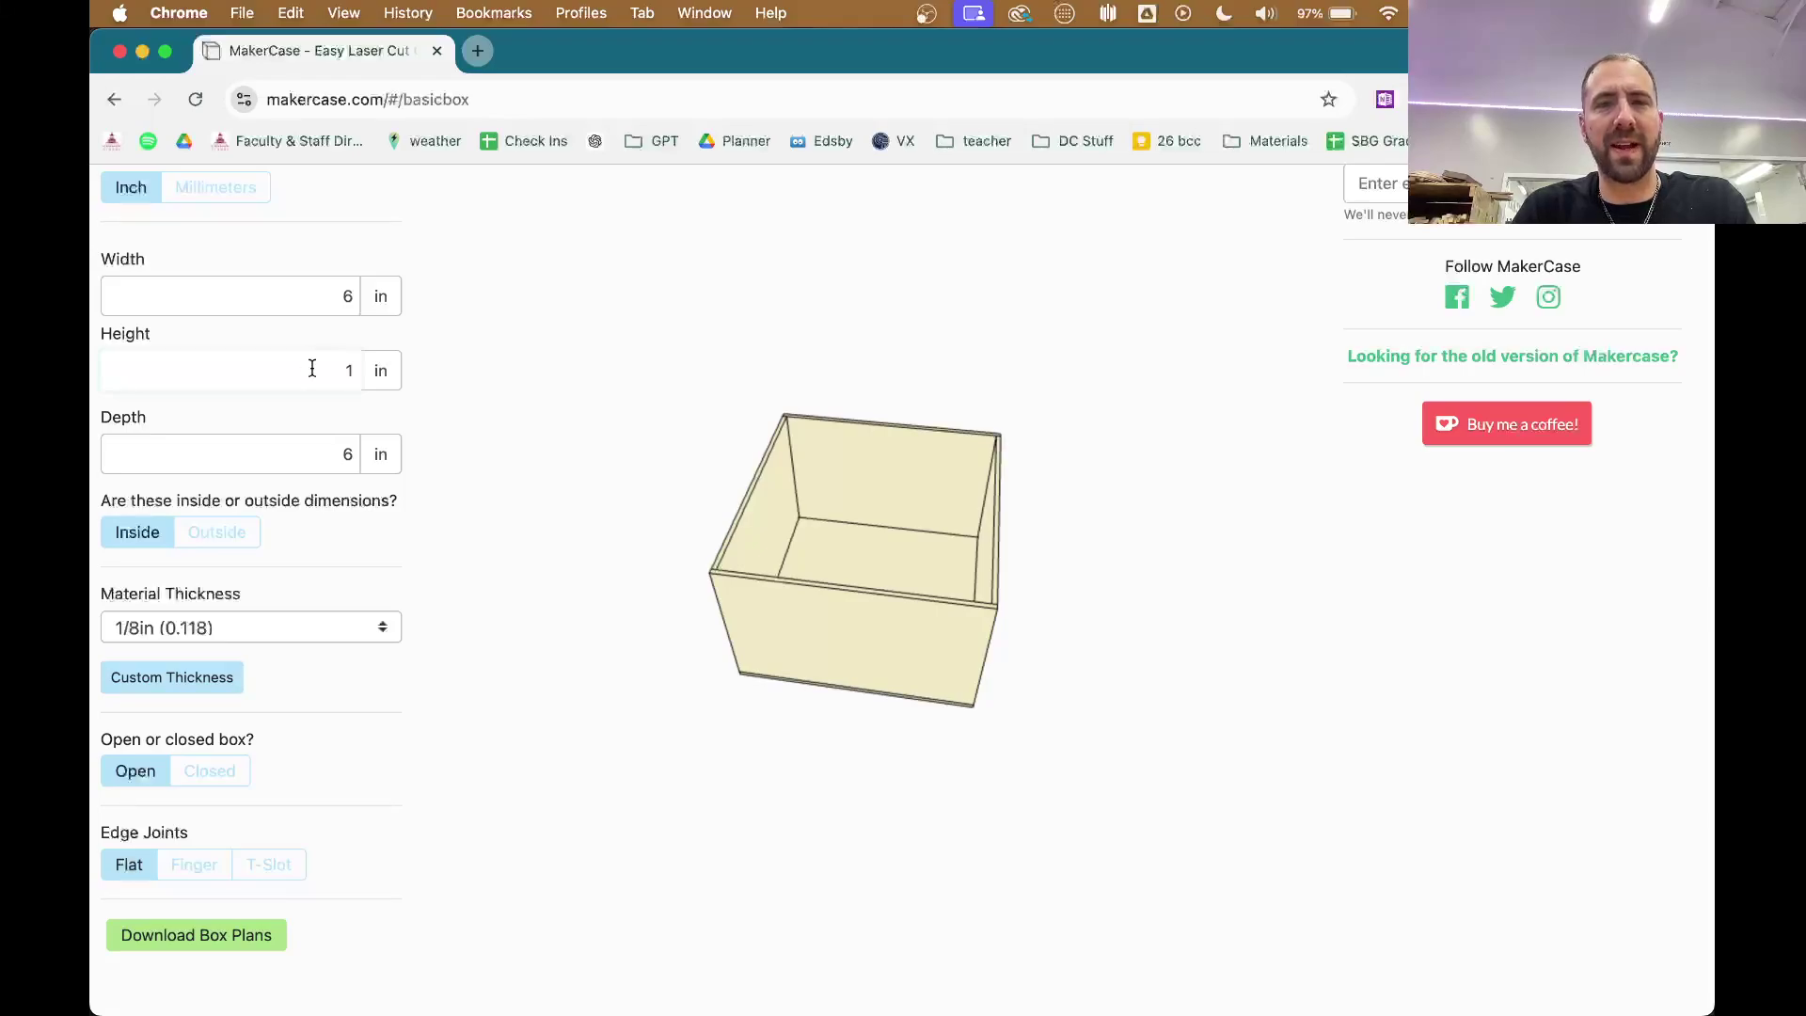
left_click(429, 396)
left_click_drag(714, 516, 878, 487)
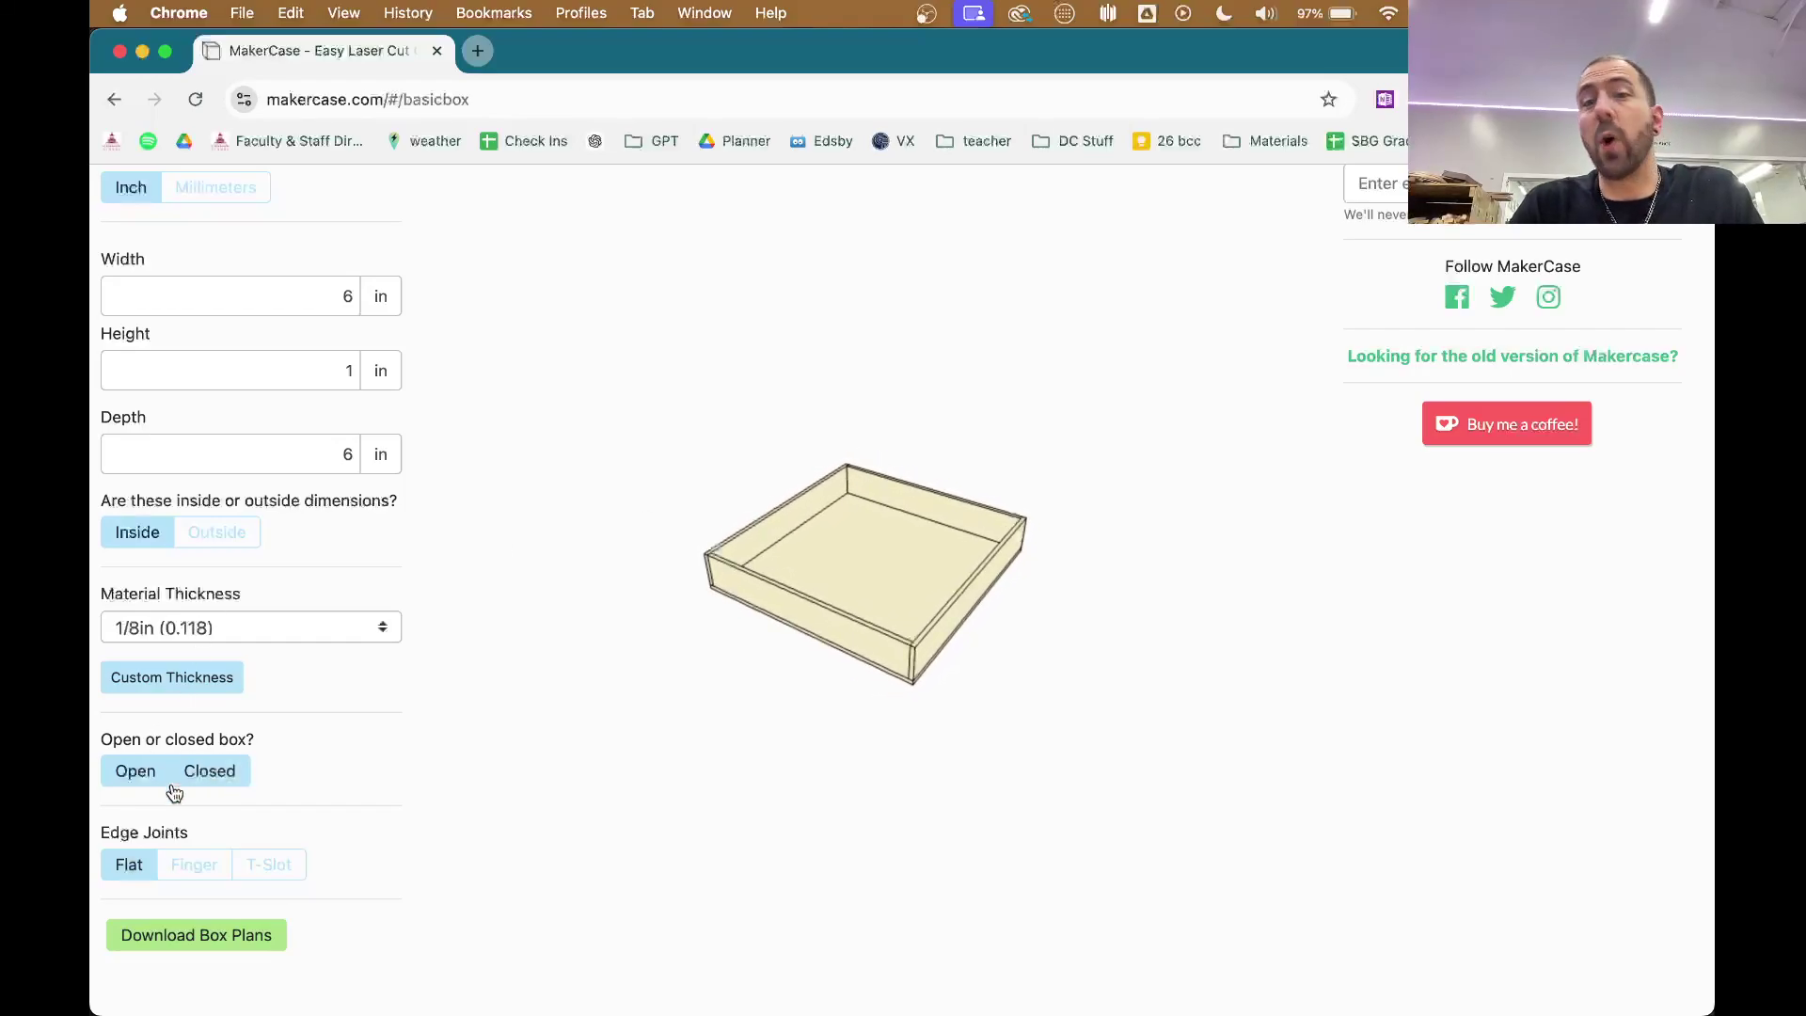
left_click_drag(697, 675, 681, 714)
left_click_drag(788, 587, 836, 583)
Step: Correct the dimensions to 3 in deep and 2 in high
double_click(324, 312)
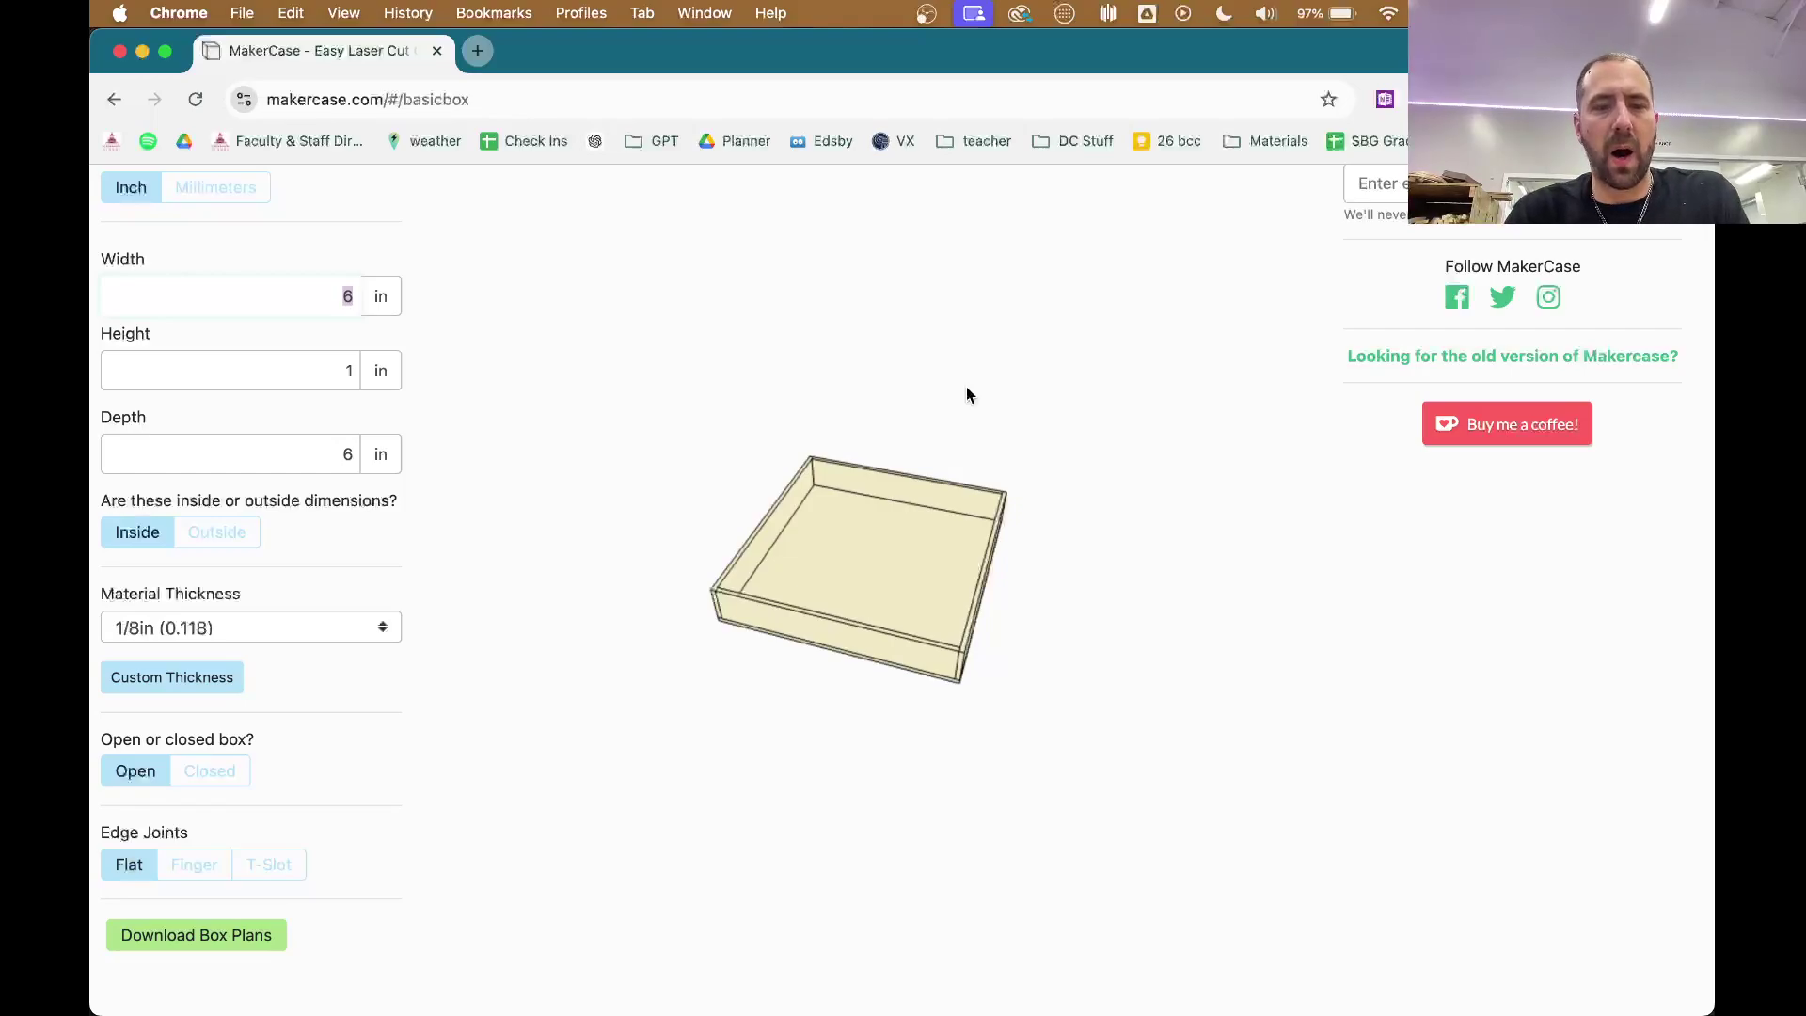
key("Tab")
type("3")
key("Tab")
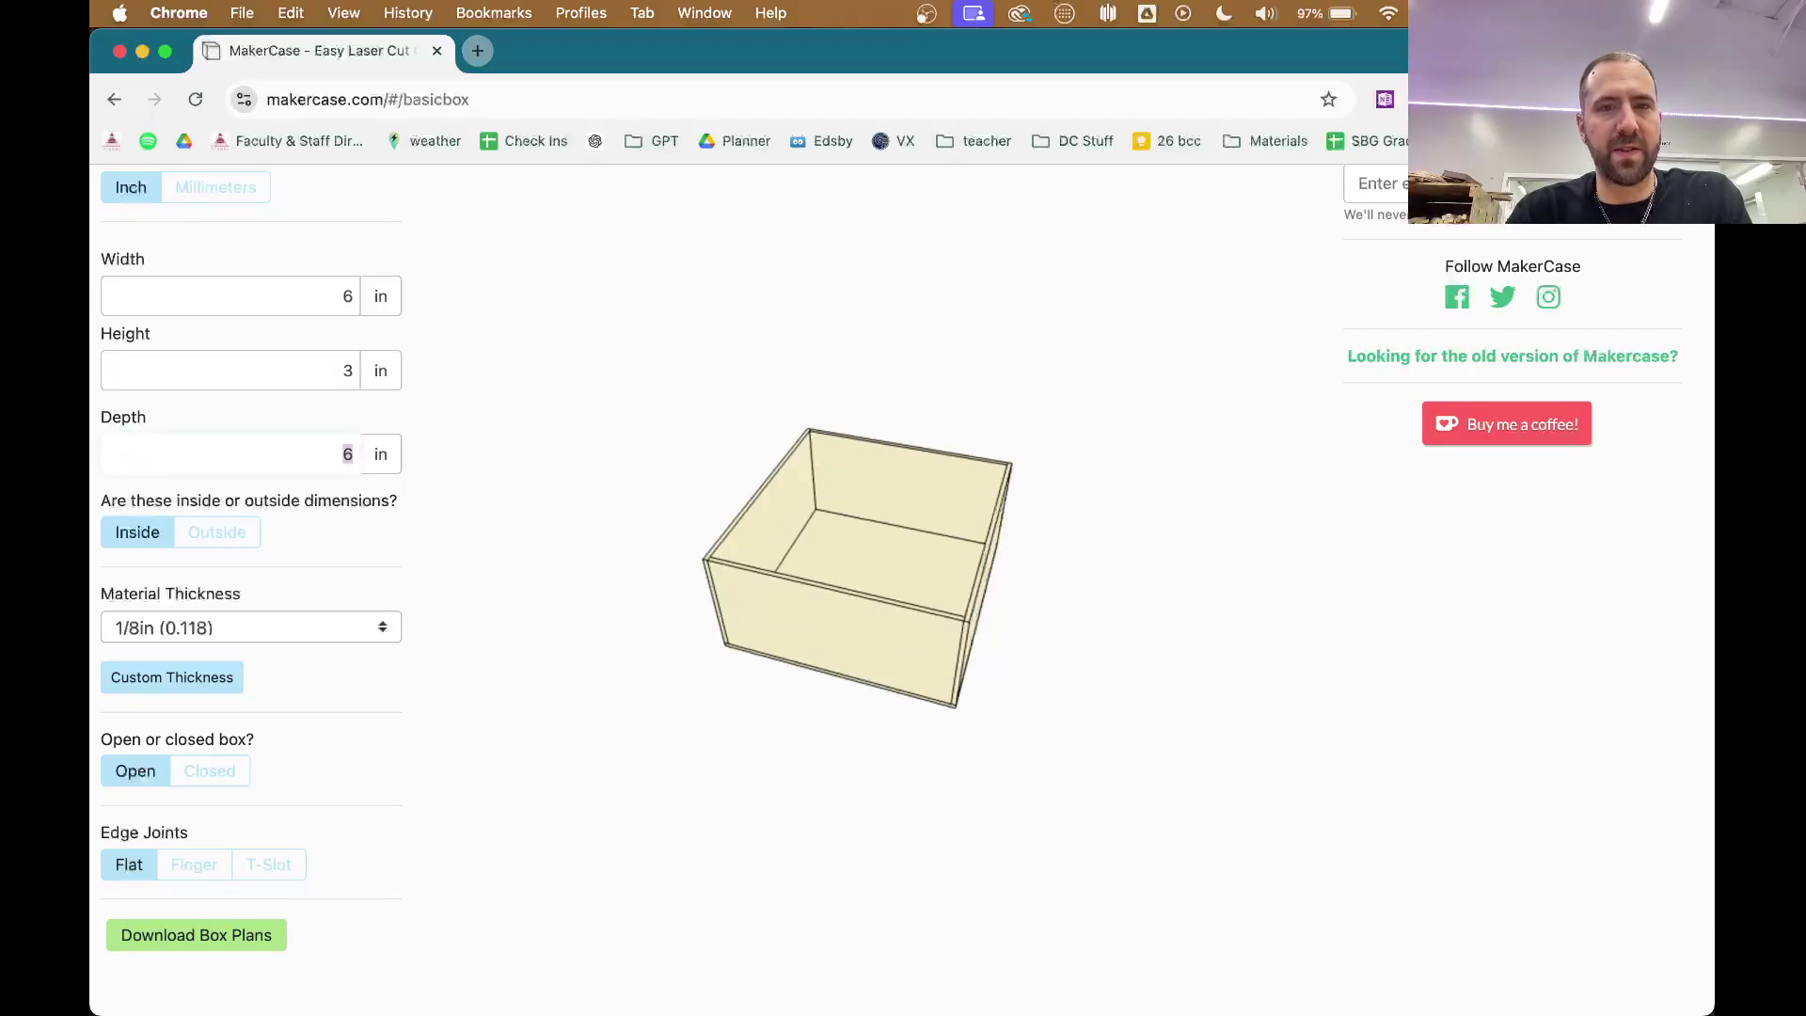
key("shift+Tab")
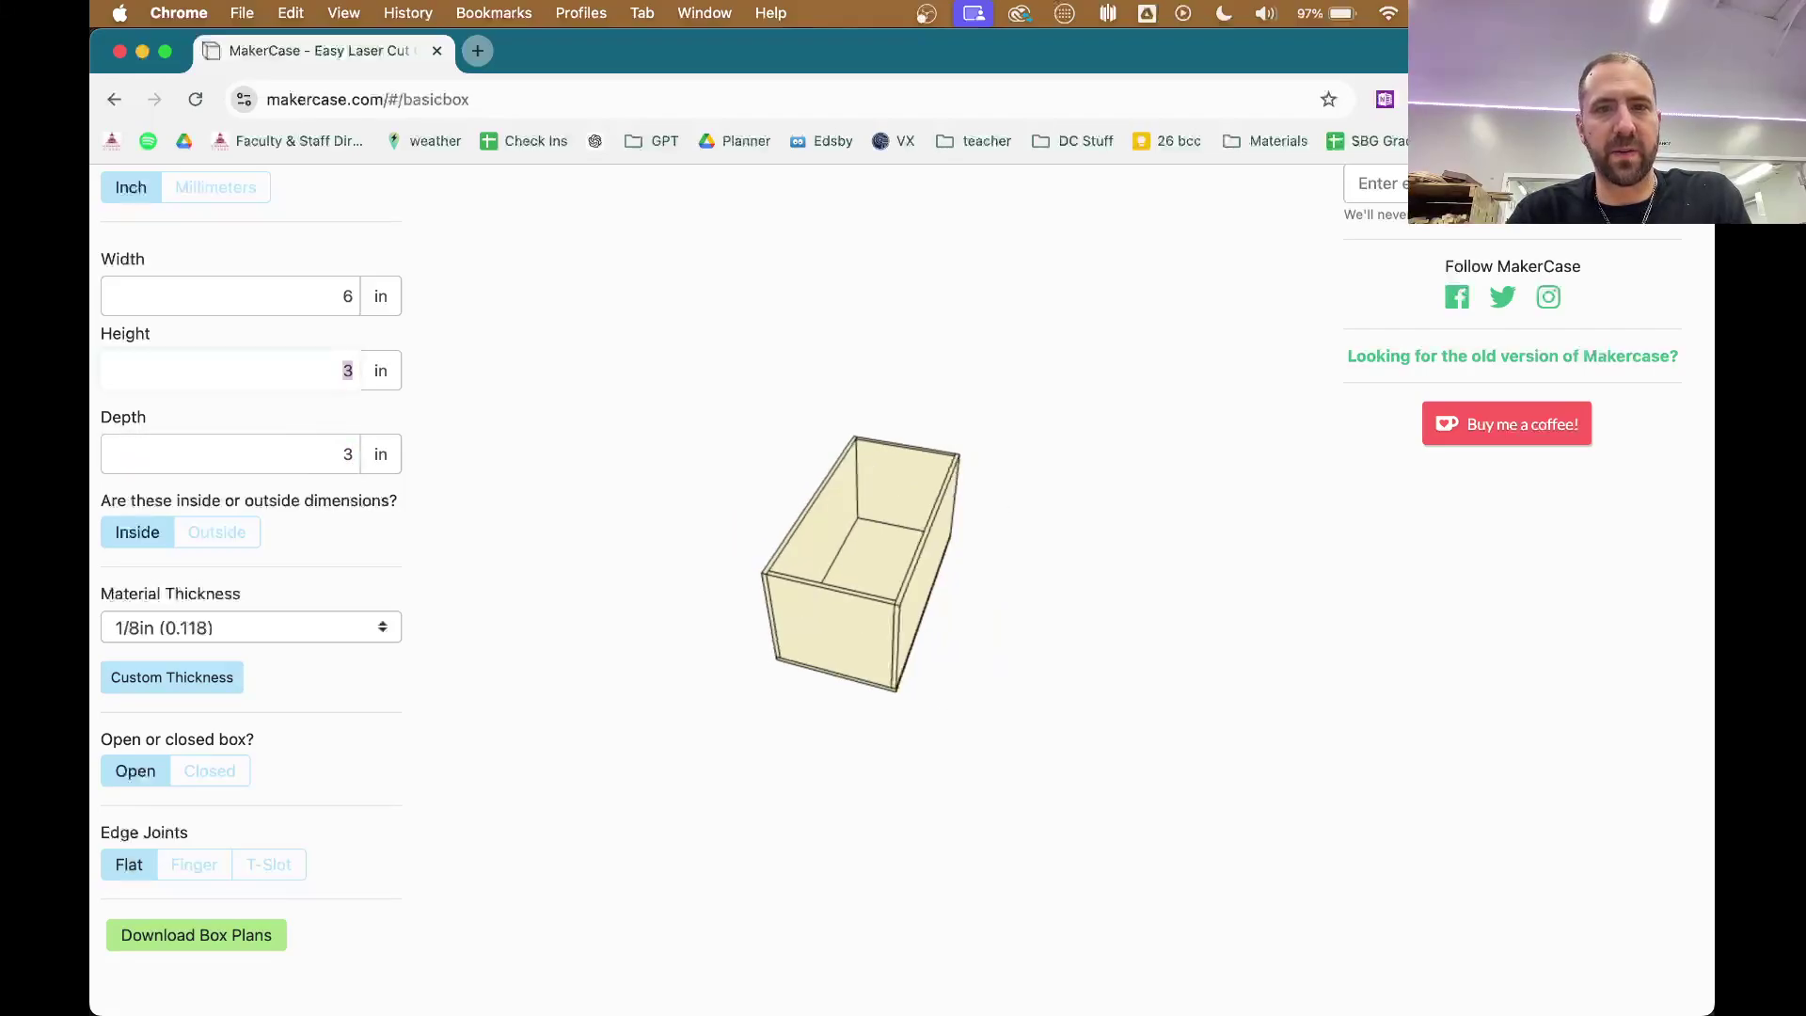
left_click_drag(978, 593, 951, 552)
double_click(337, 383)
type("2")
key("Tab")
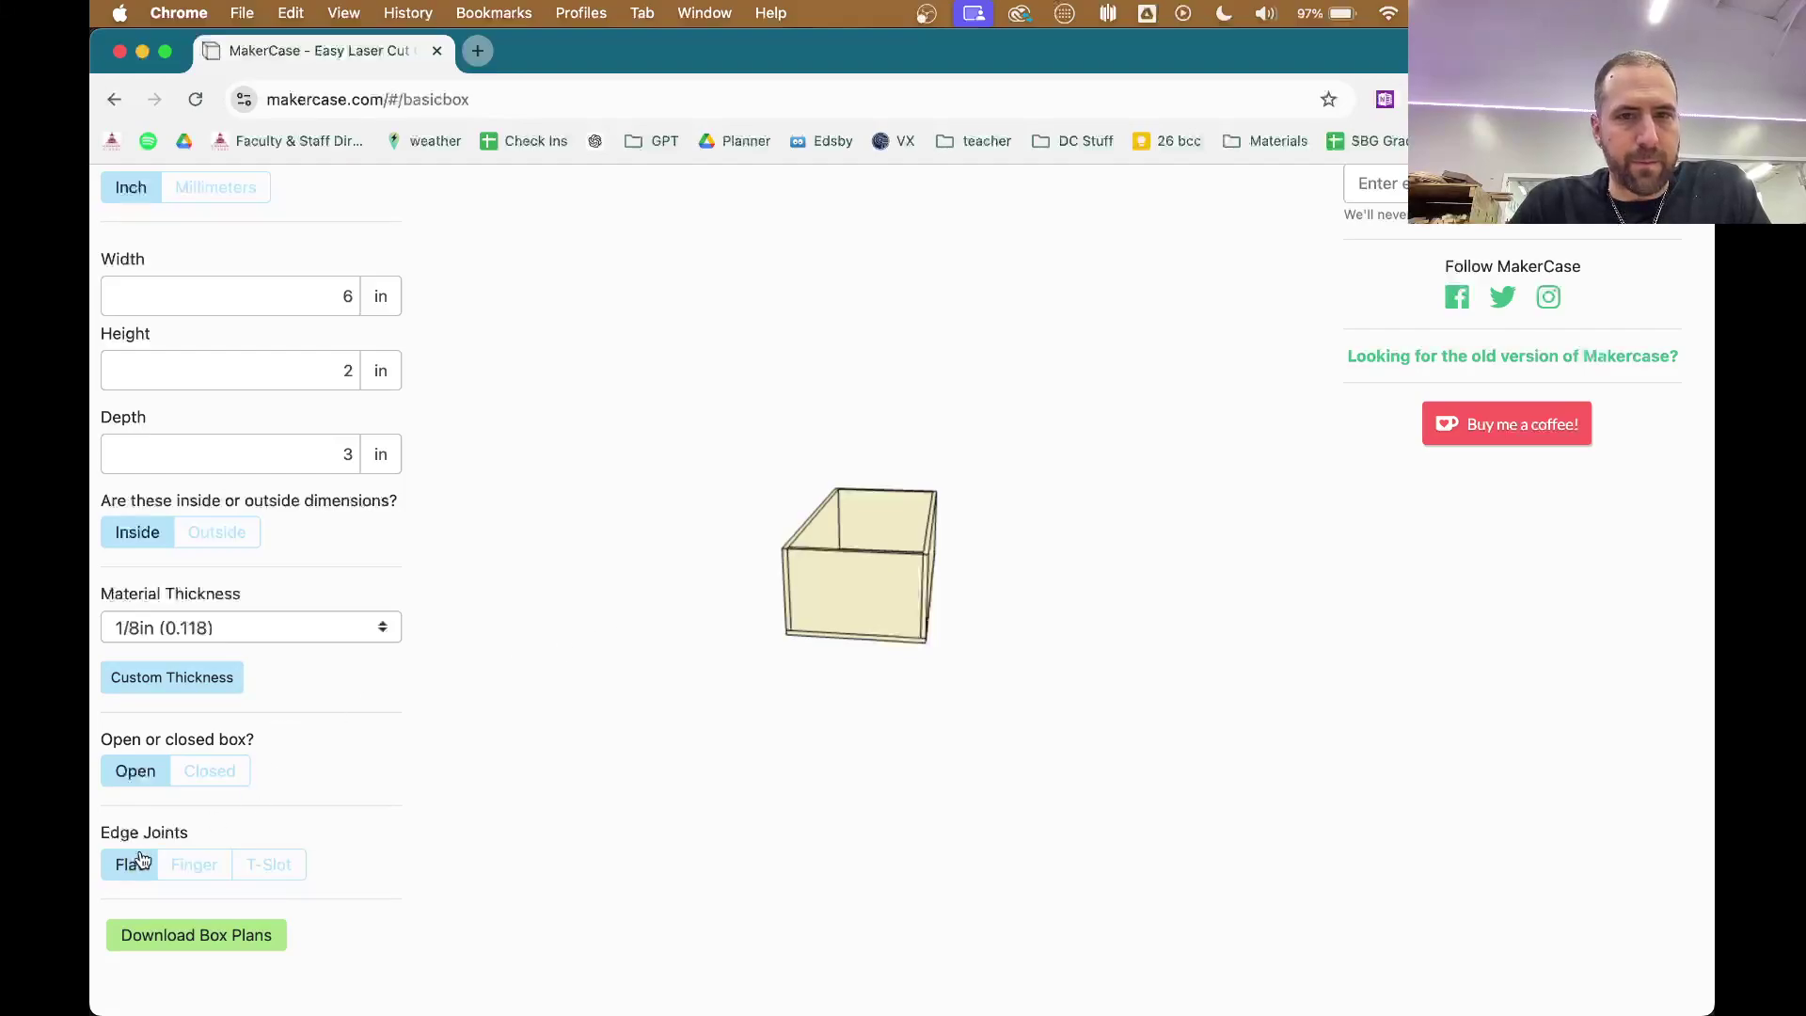
left_click_drag(809, 629, 739, 649)
Step: Switch edge joints to Finger, try Closed, then return to an Open top
left_click(222, 861)
left_click(210, 771)
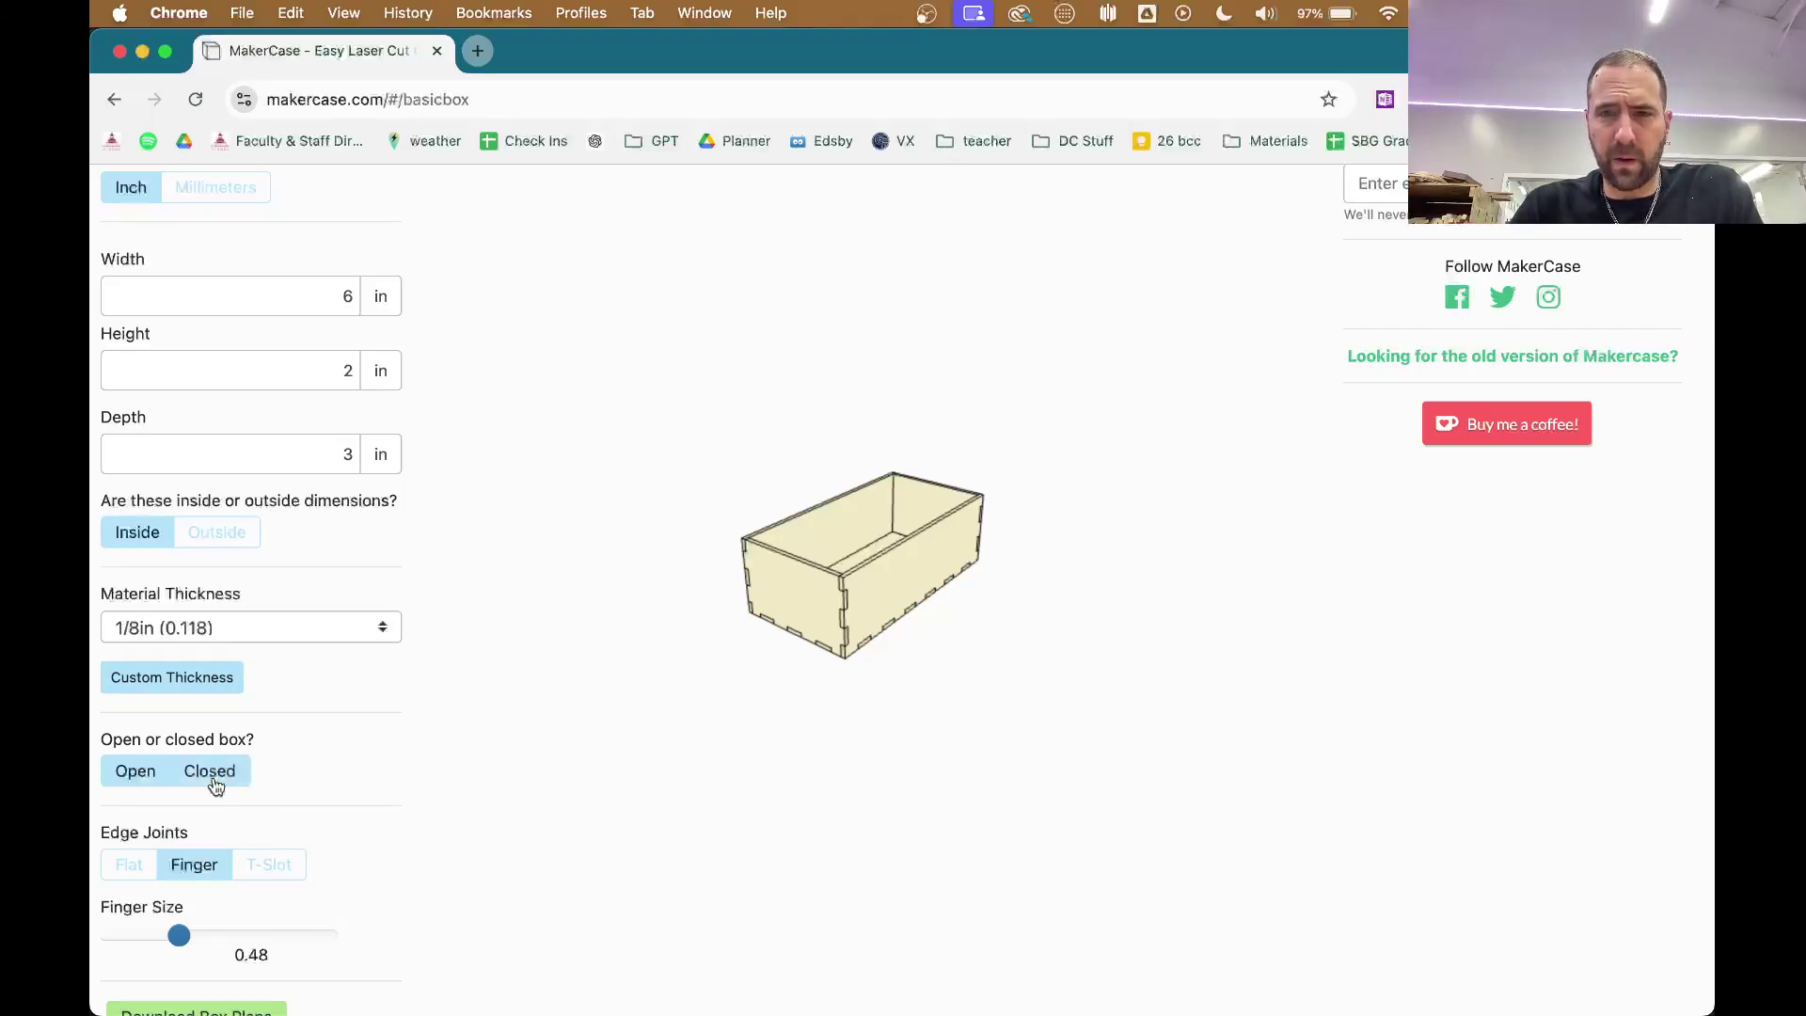
left_click(135, 772)
mouse_move(757, 582)
left_mouse_down()
mouse_move(918, 550)
mouse_move(872, 547)
mouse_move(742, 617)
mouse_move(686, 602)
mouse_move(729, 588)
left_mouse_up()
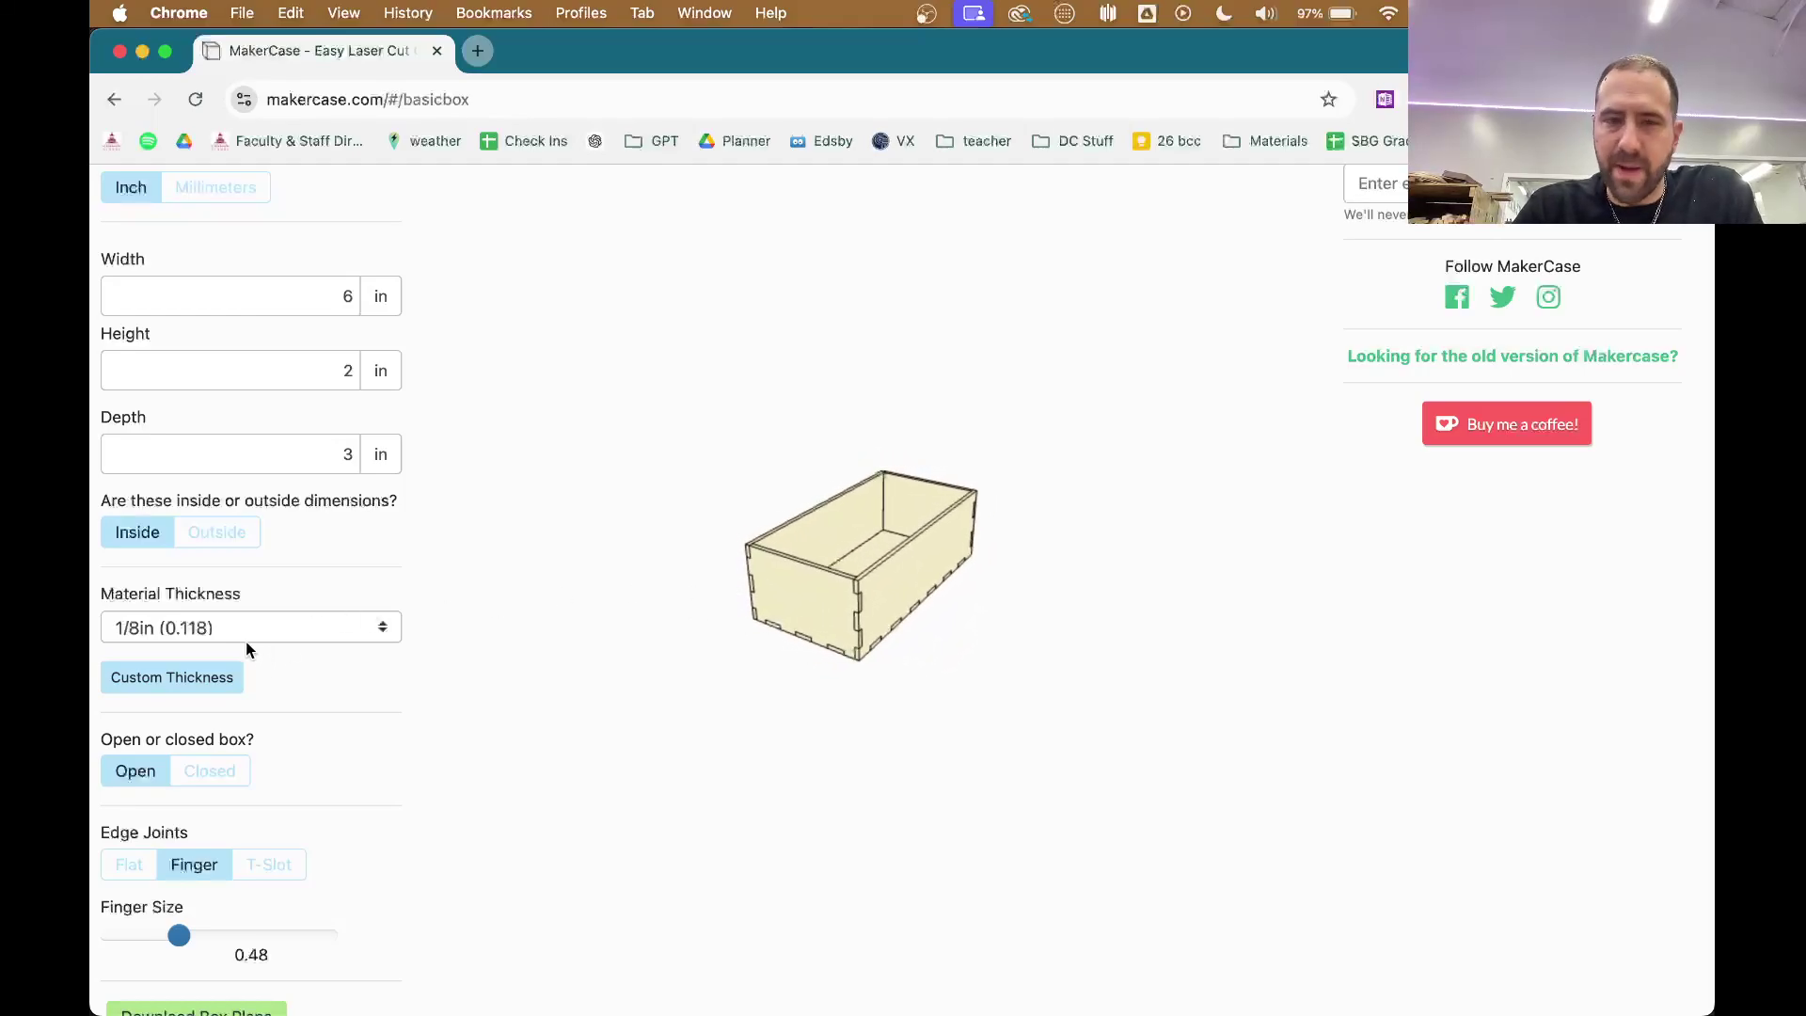
left_click_drag(564, 625, 881, 598)
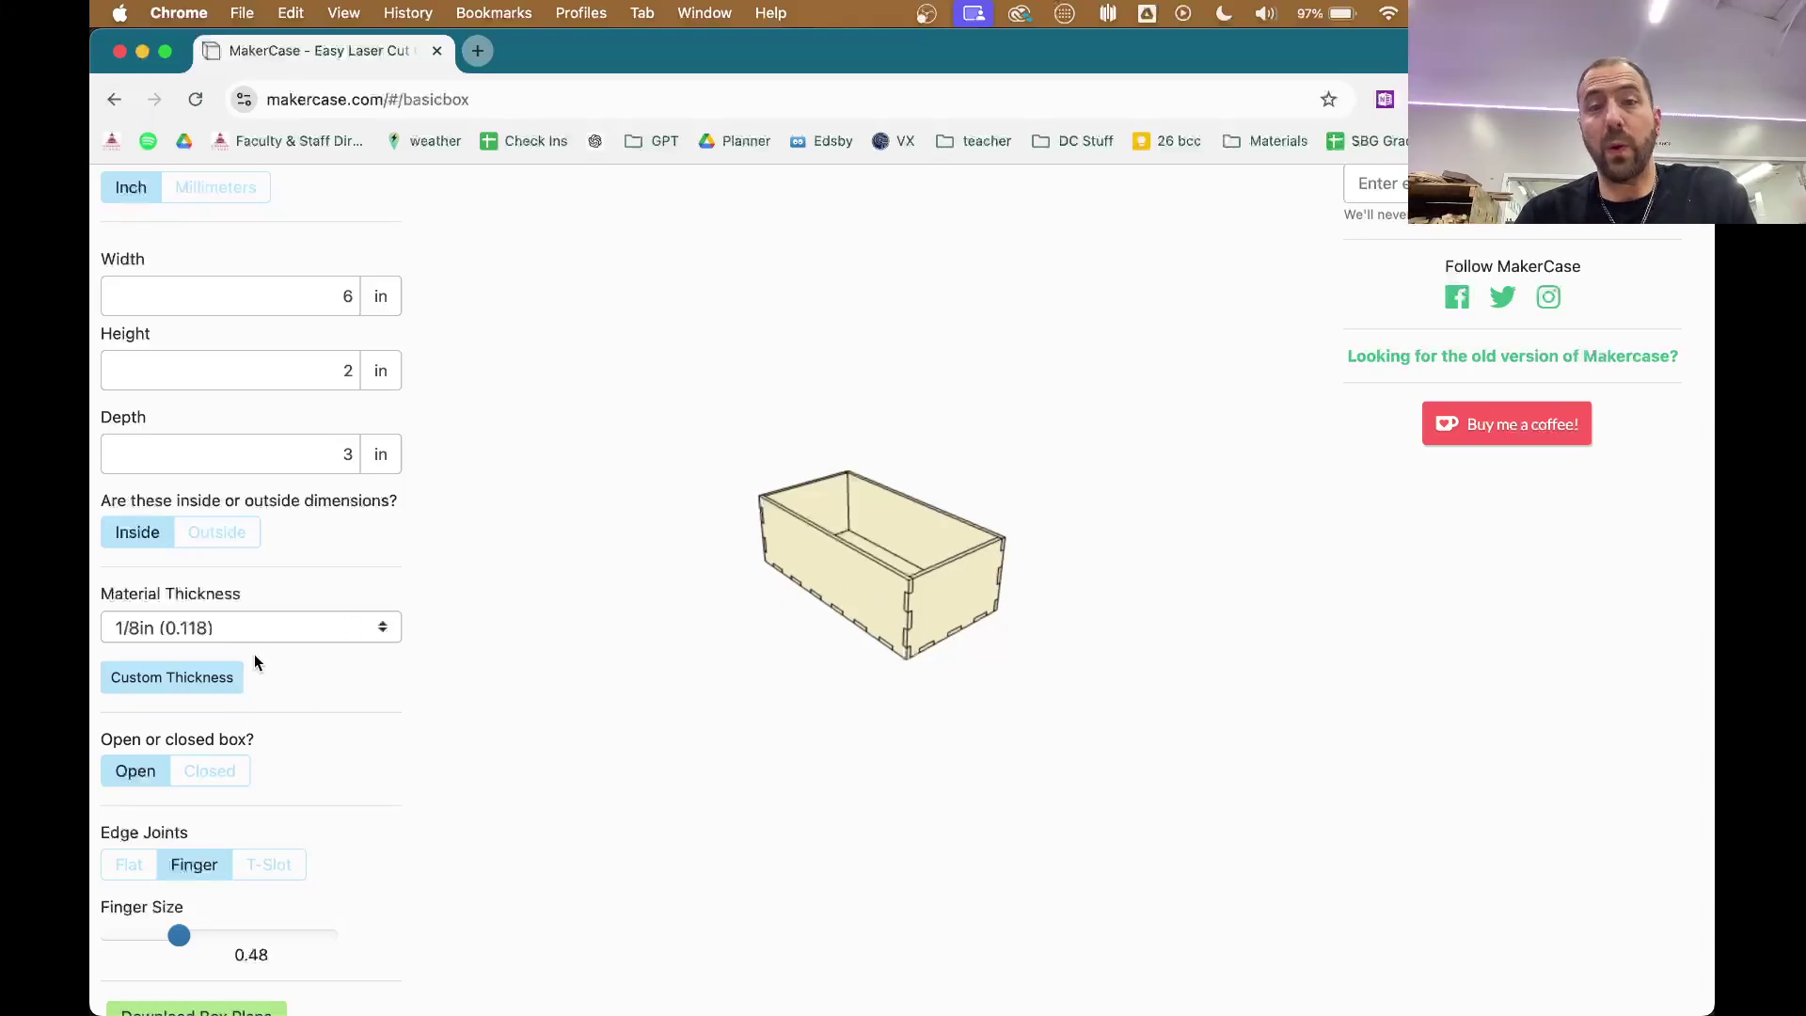
Step: Set a custom material thickness of 0.18 in
left_click(191, 679)
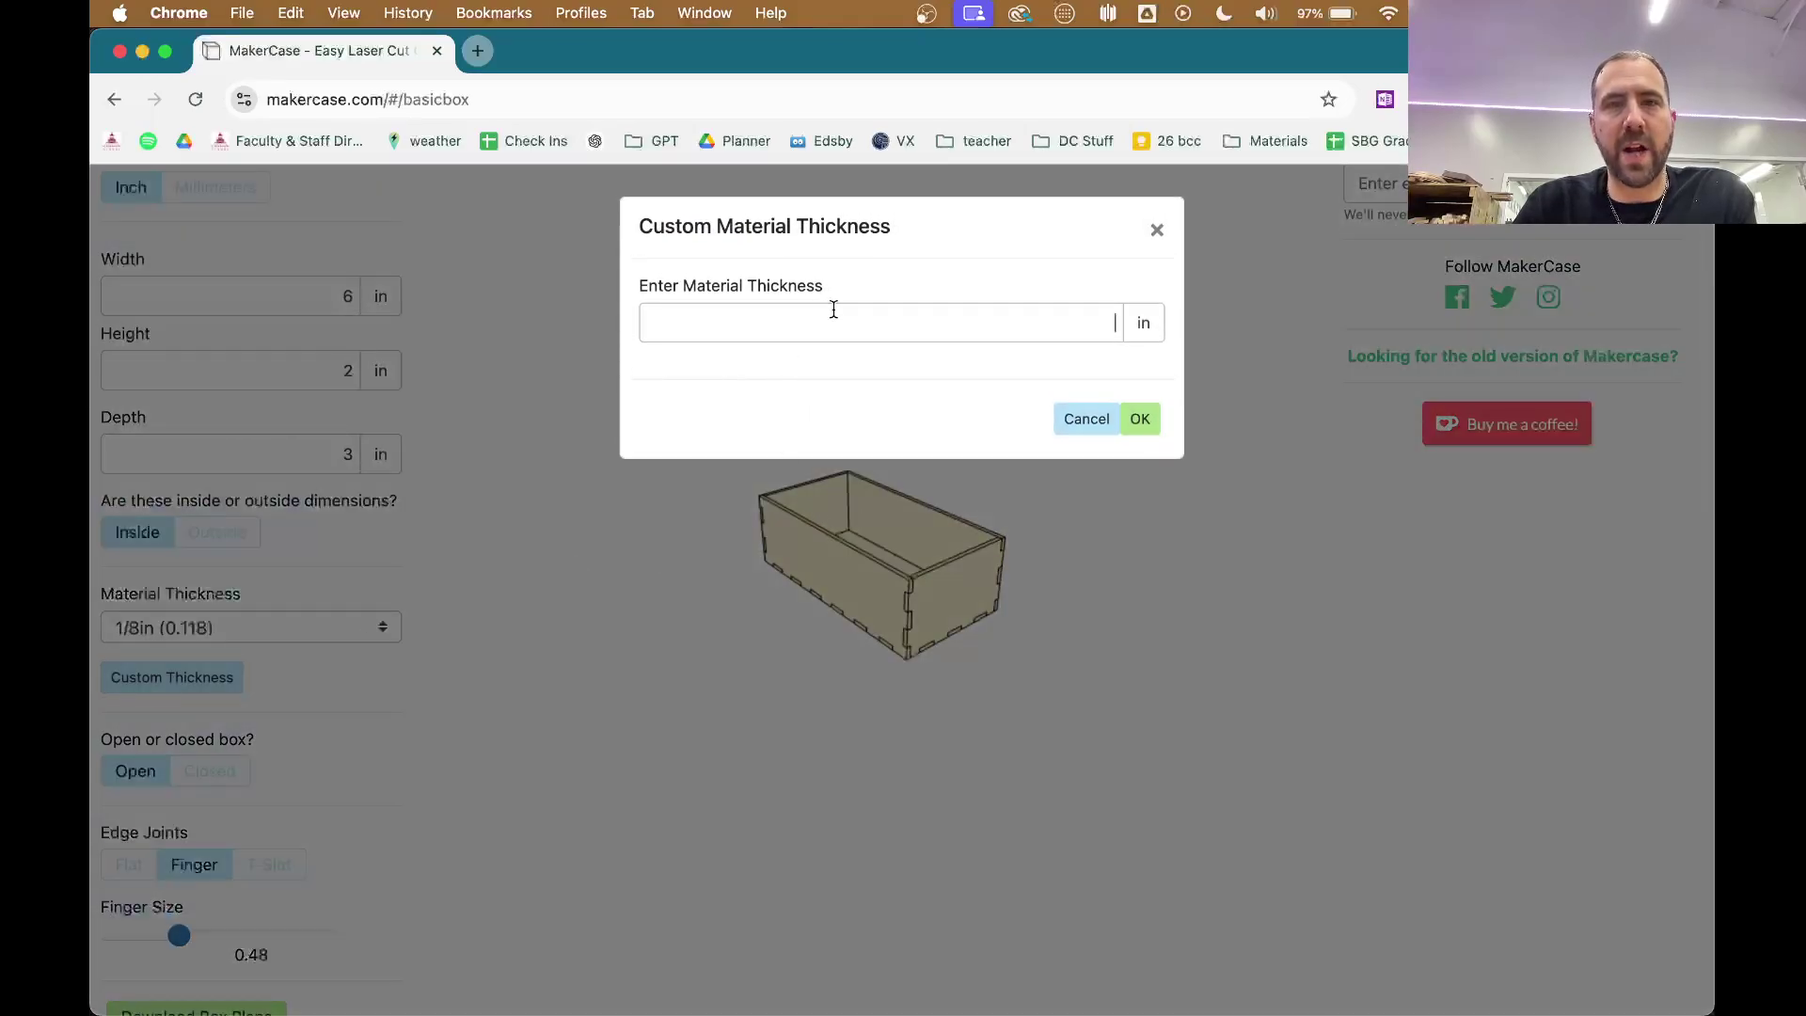
type("0.18")
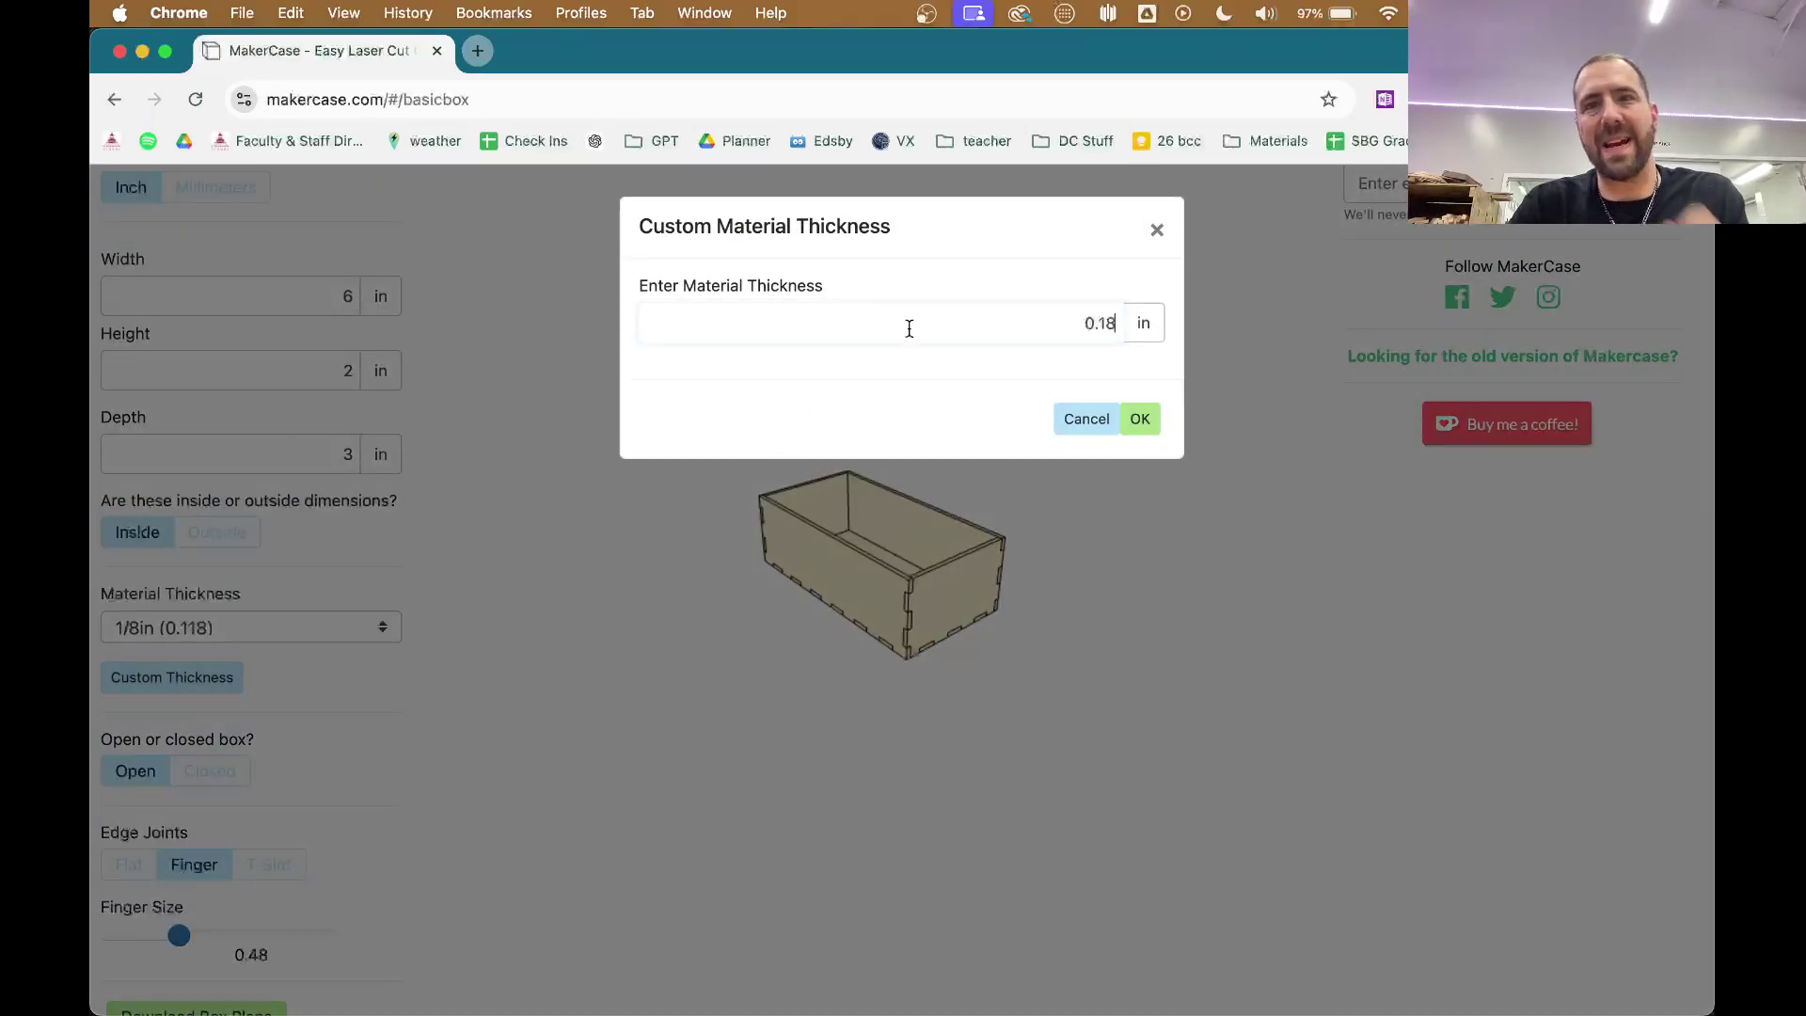
left_click(1142, 420)
left_click_drag(884, 637, 774, 570)
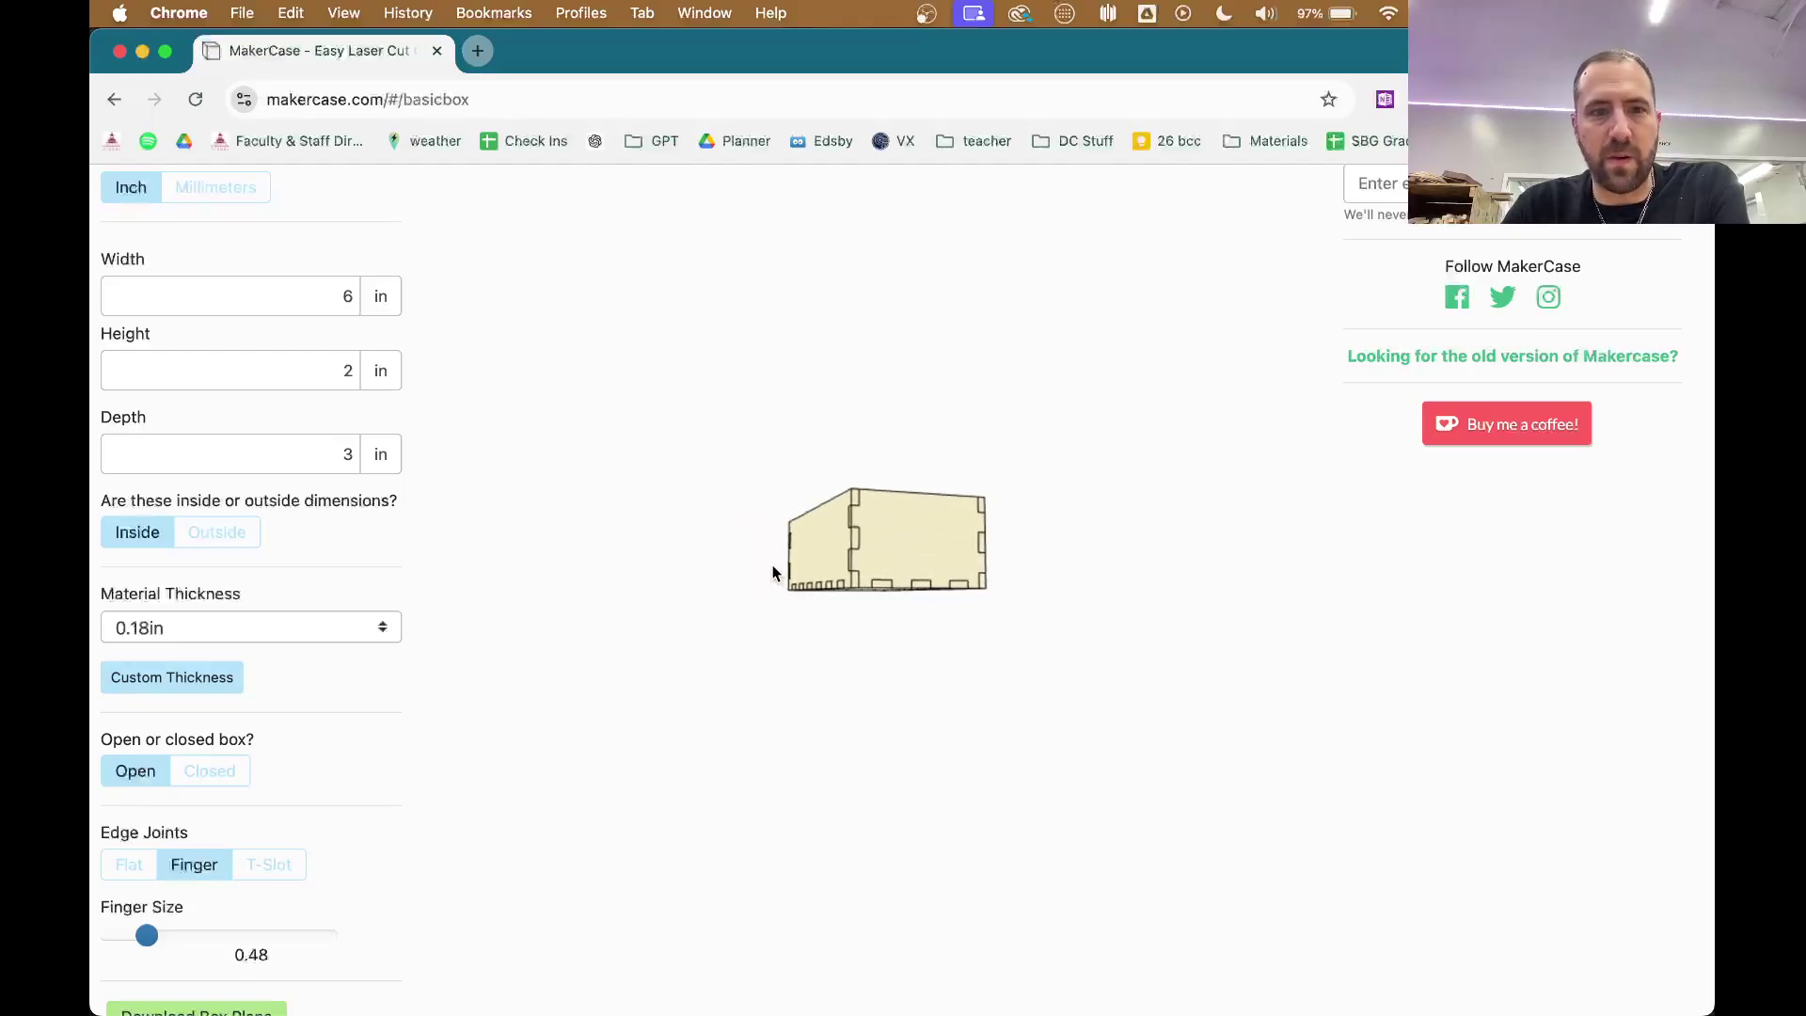
Step: Reduce the finger size to 0.4275 and bring up the Download Box Plans dialog
mouse_move(146, 935)
left_mouse_down()
mouse_move(276, 932)
mouse_move(120, 950)
mouse_move(178, 939)
mouse_move(126, 937)
left_mouse_up()
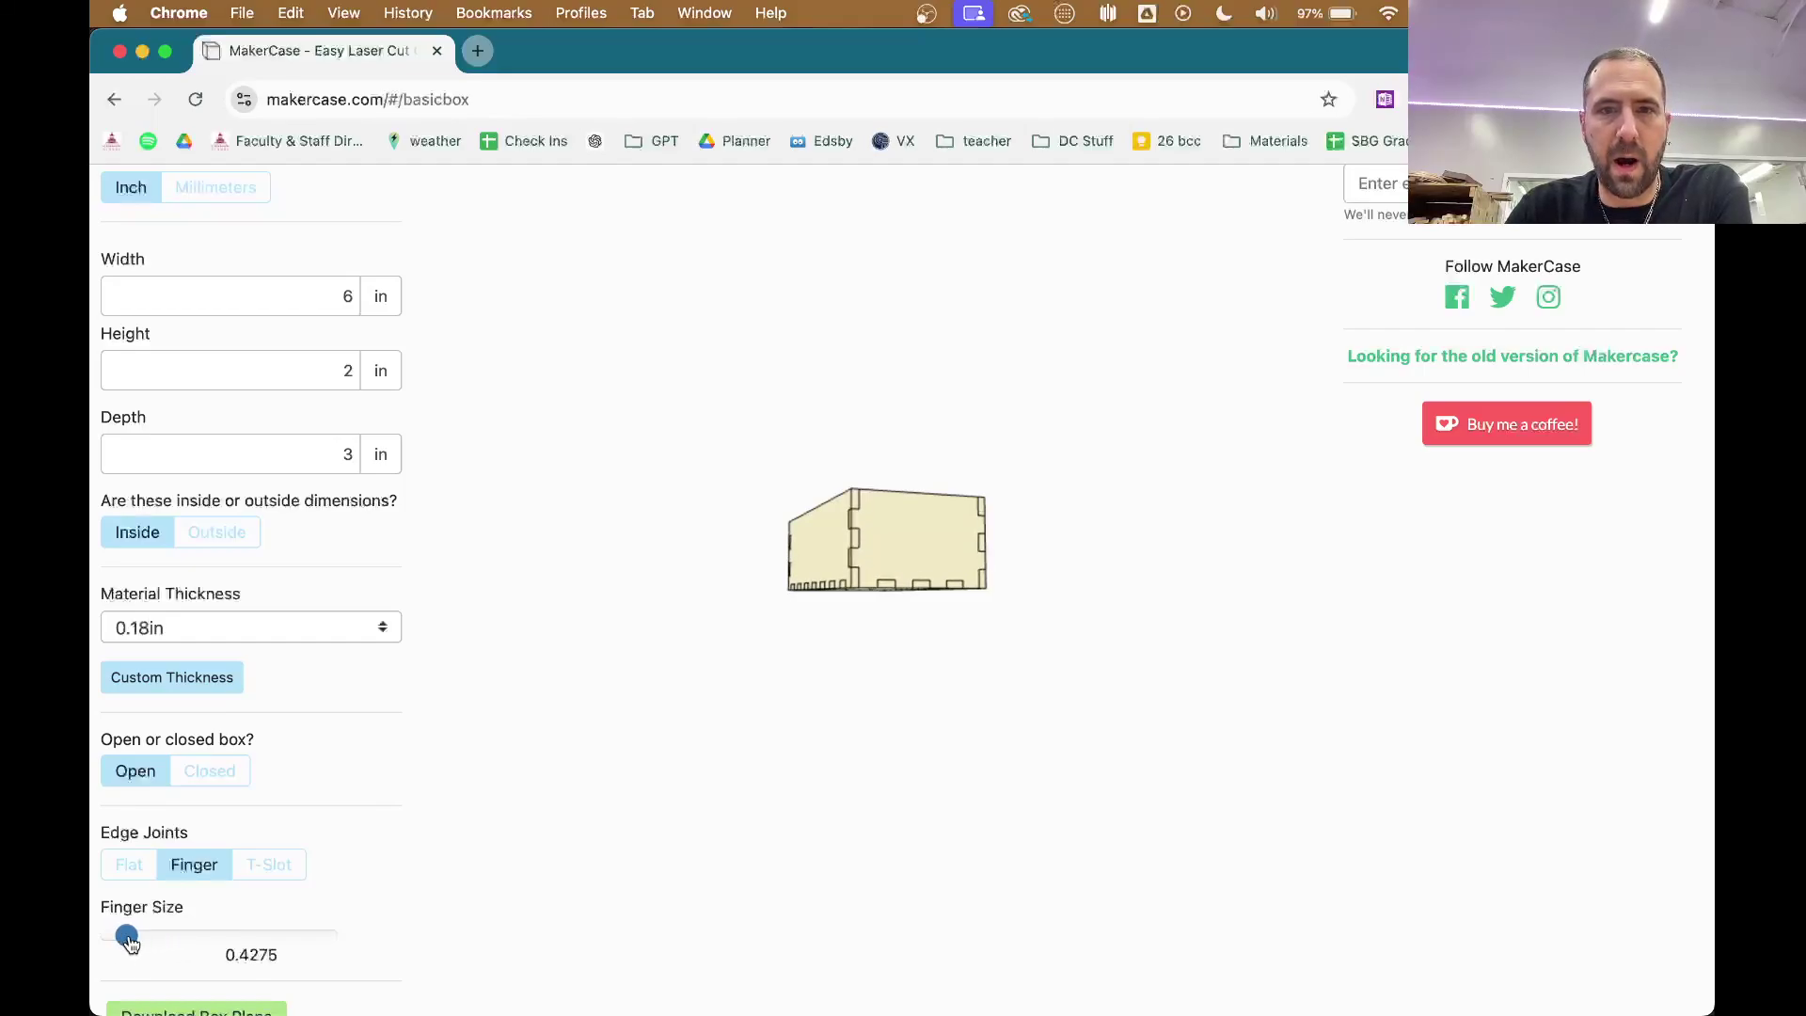
left_click_drag(483, 739, 610, 715)
scroll(363, 621, "up", 1)
scroll(363, 621, "down", 3)
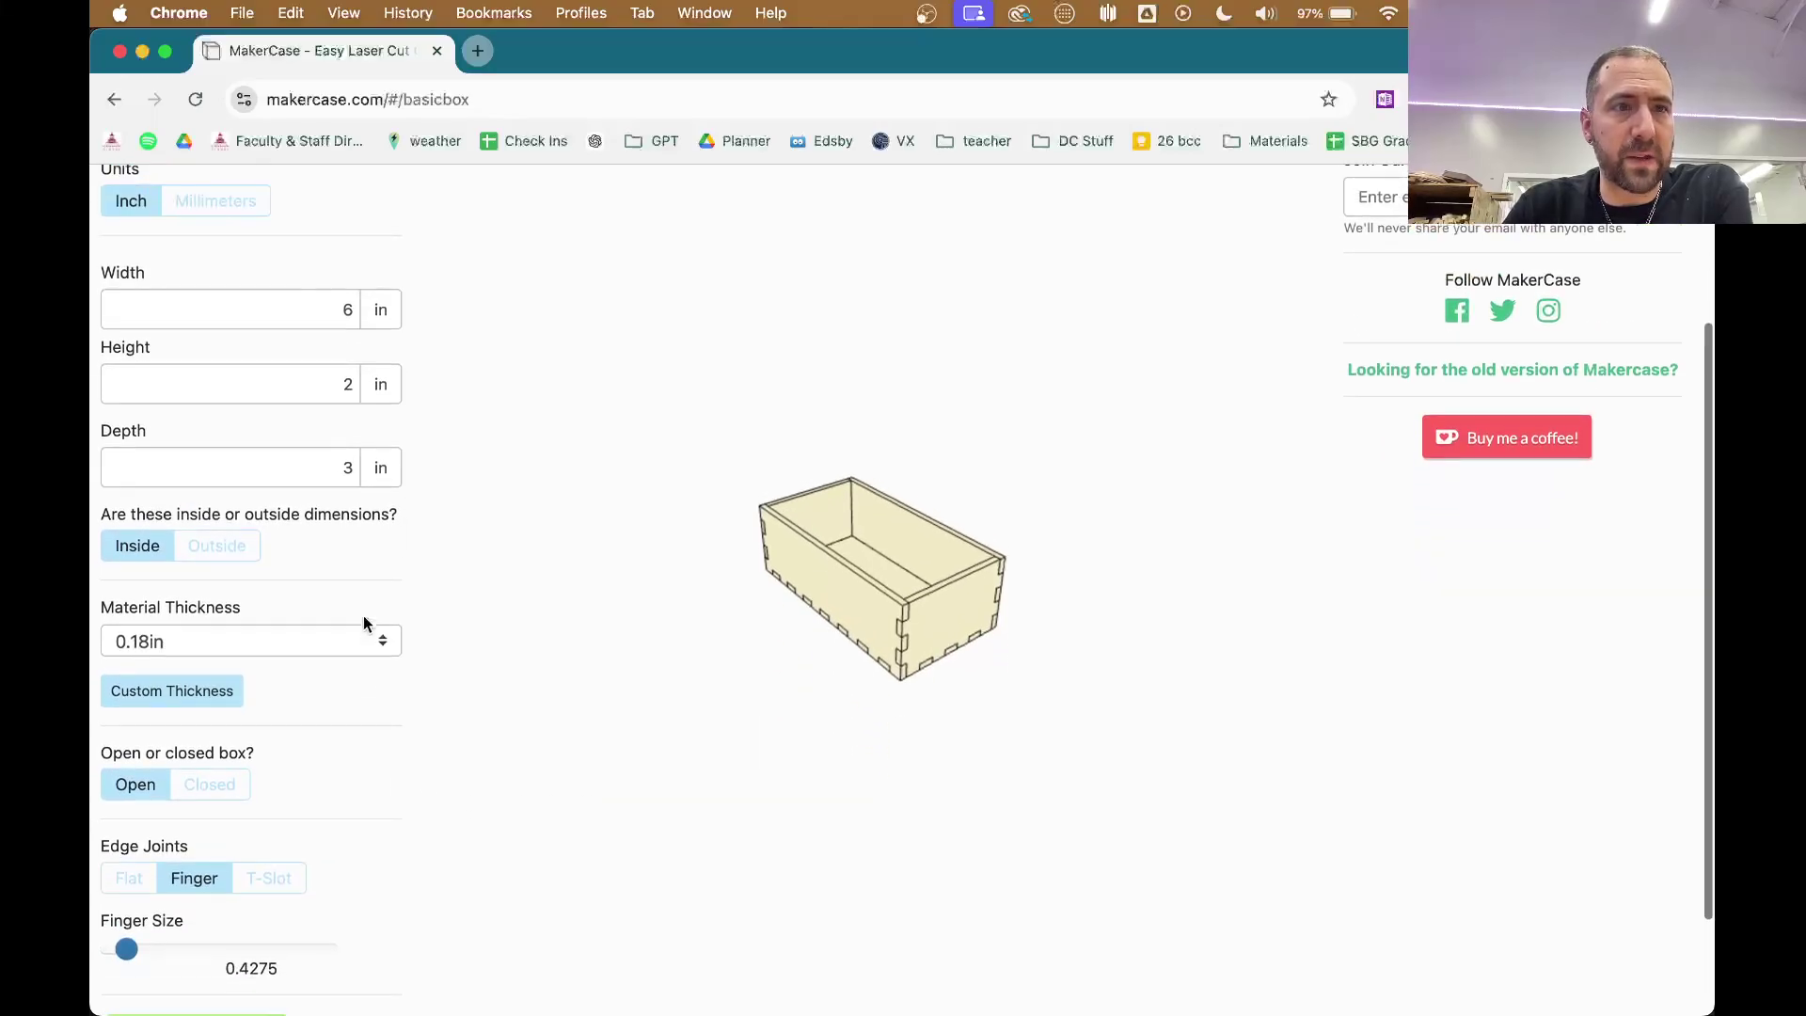
left_click(179, 888)
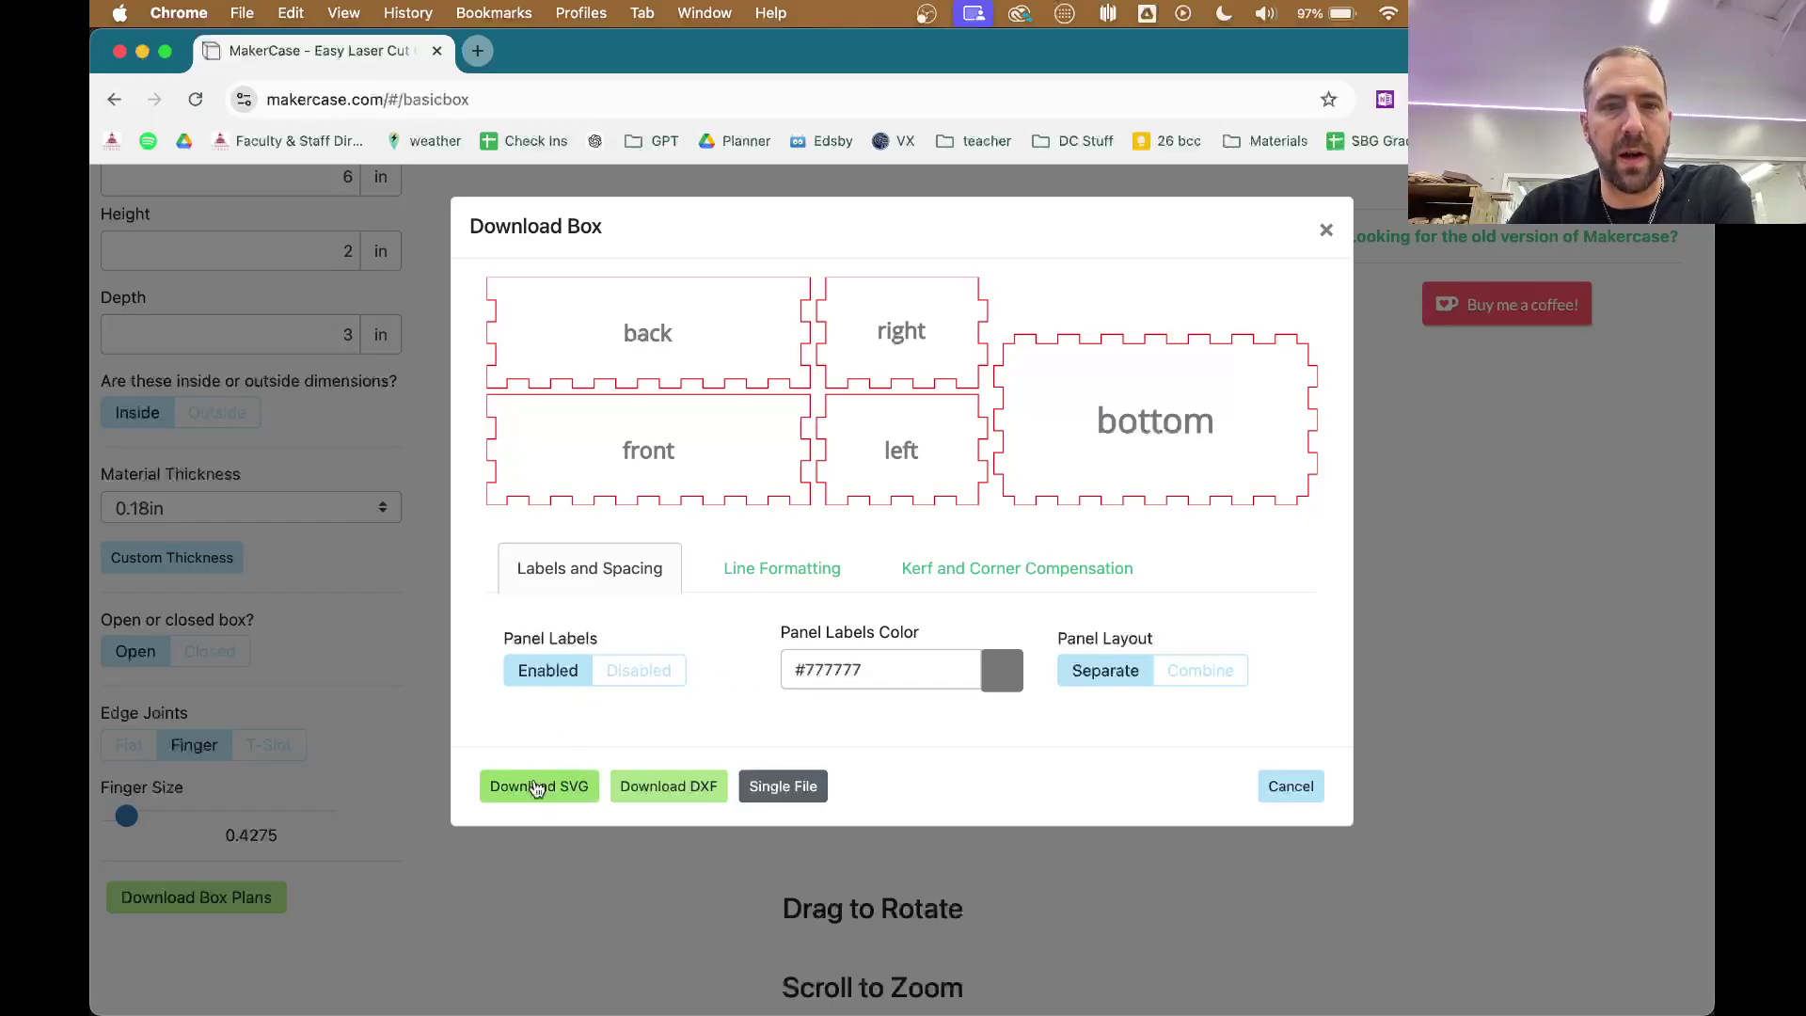
Step: Download the plans as box (5).svg and switch to Adobe Illustrator
left_click(537, 786)
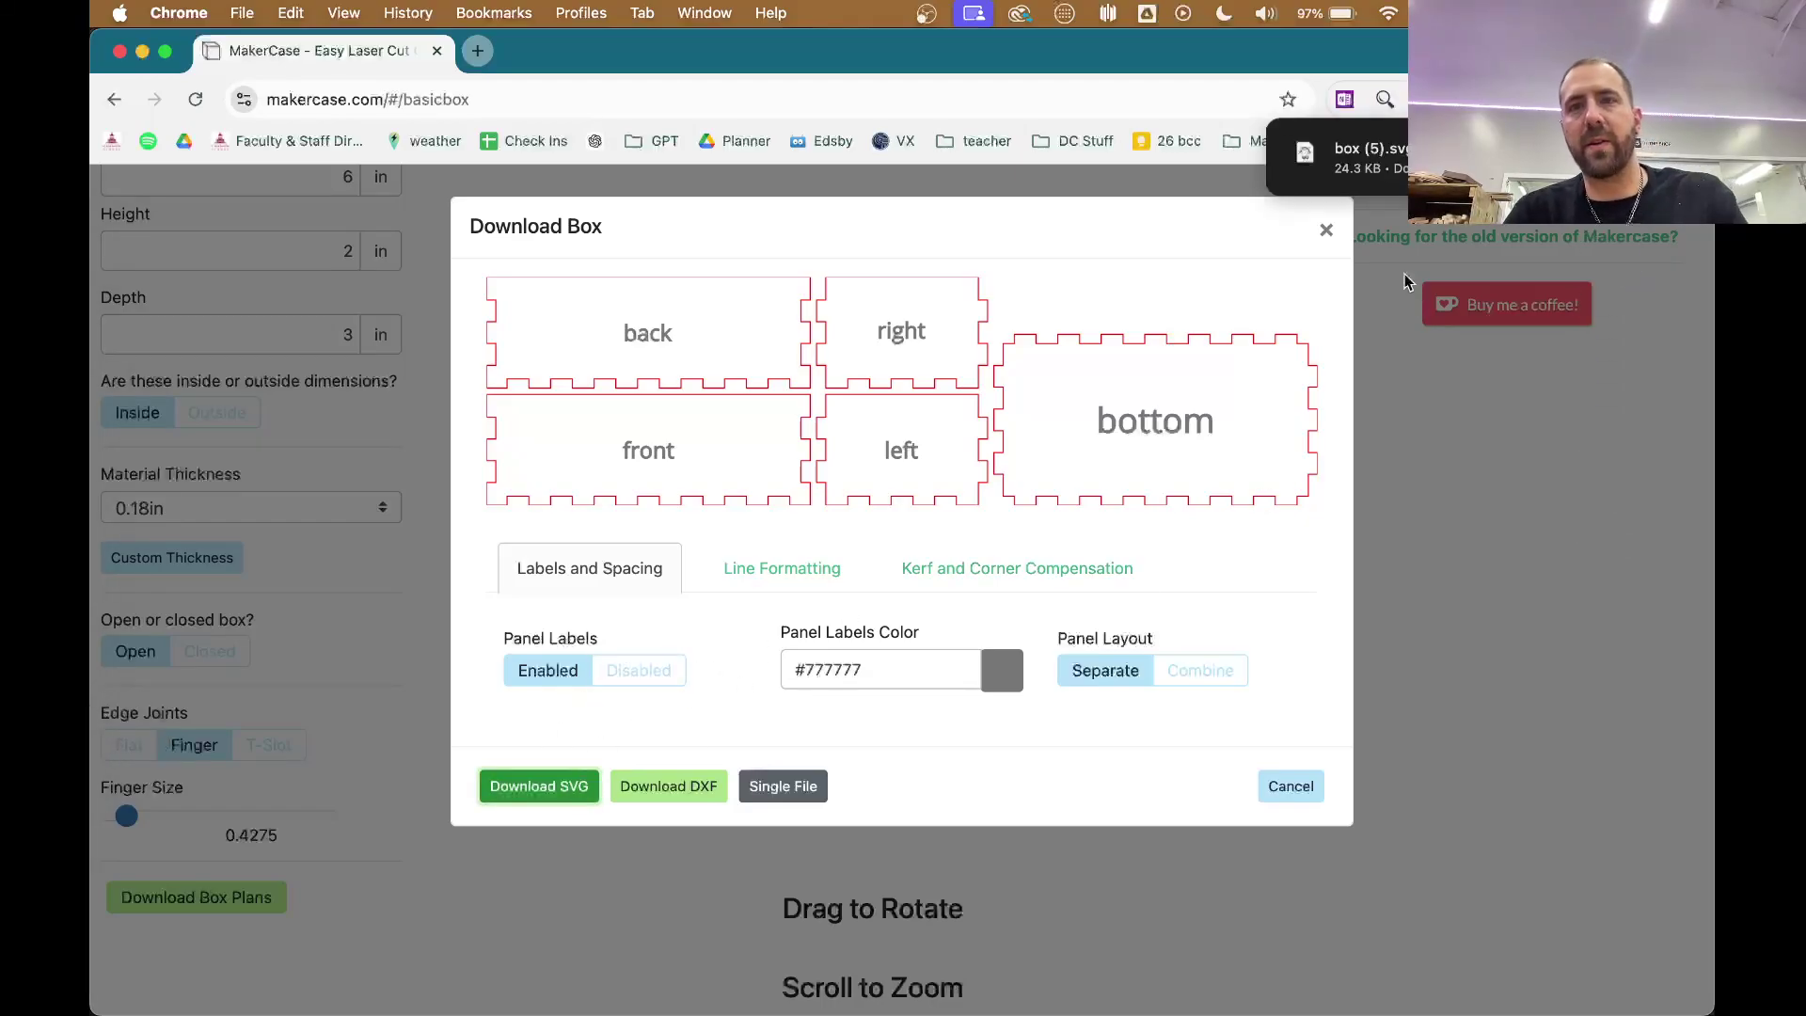
key("super+Tab")
key("super+Tab")
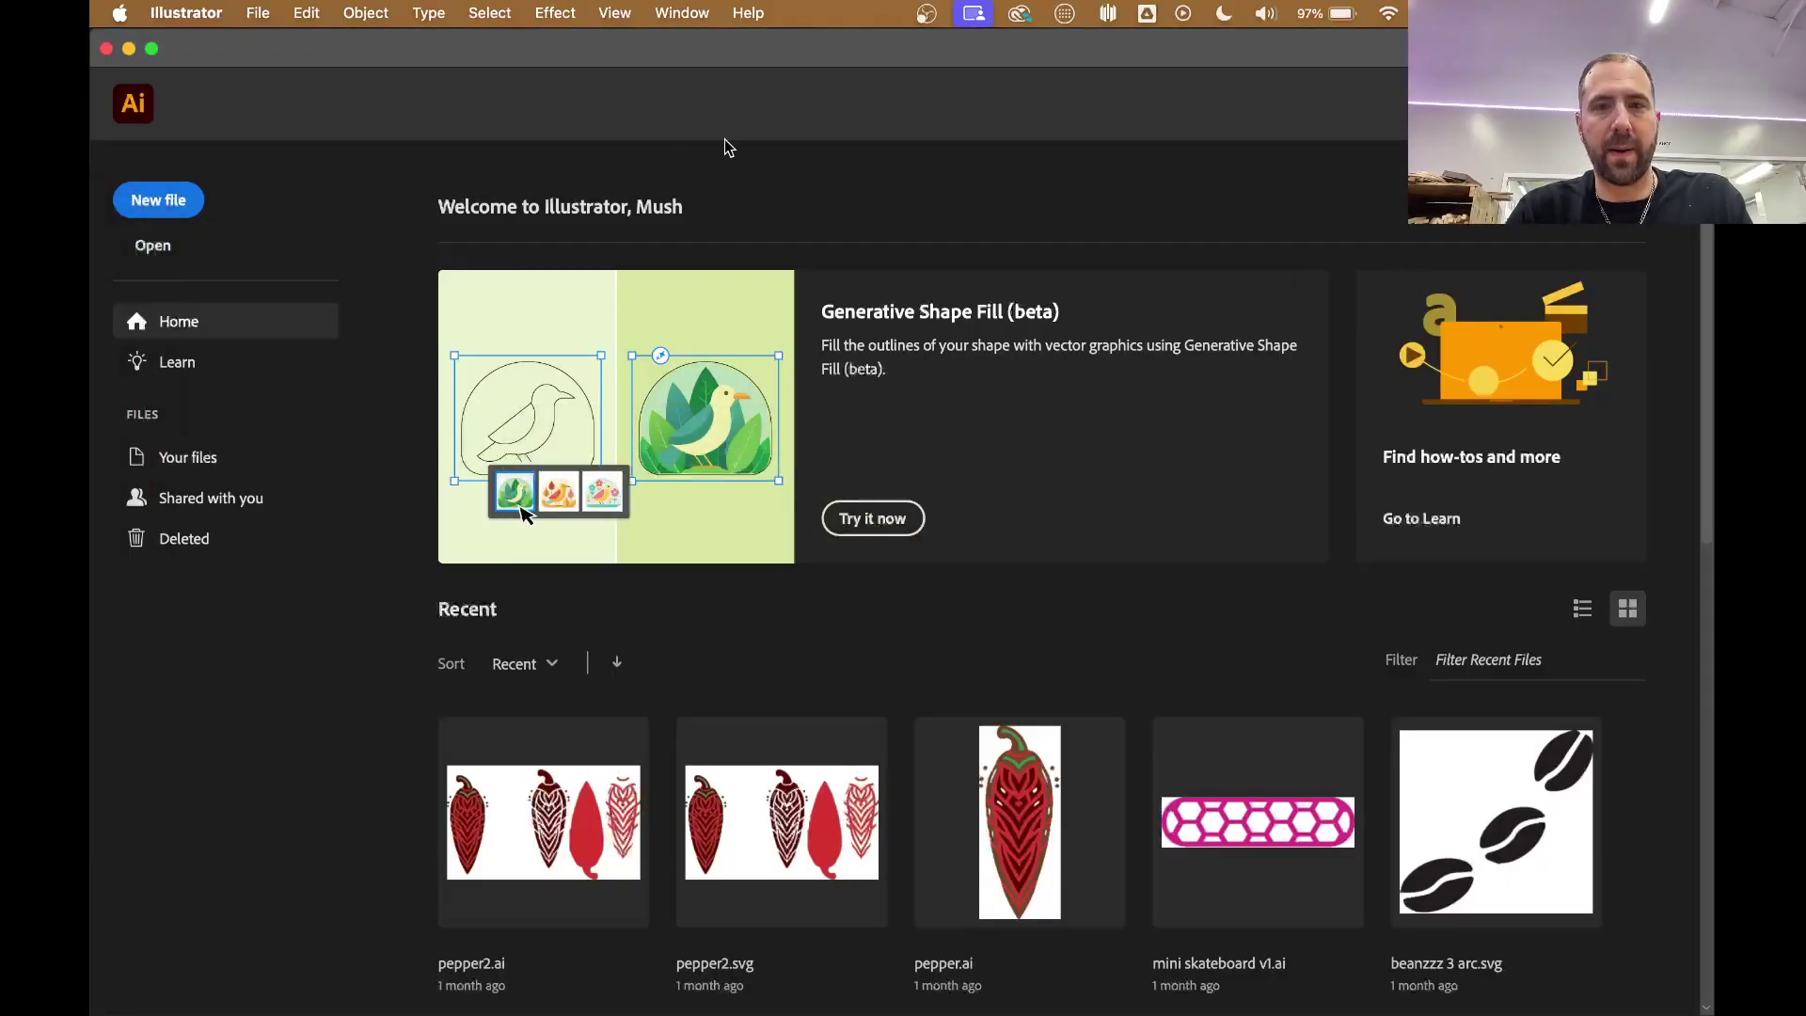
Step: Create a new 24 × 12 in blank document with Cmd+N
key("super+n")
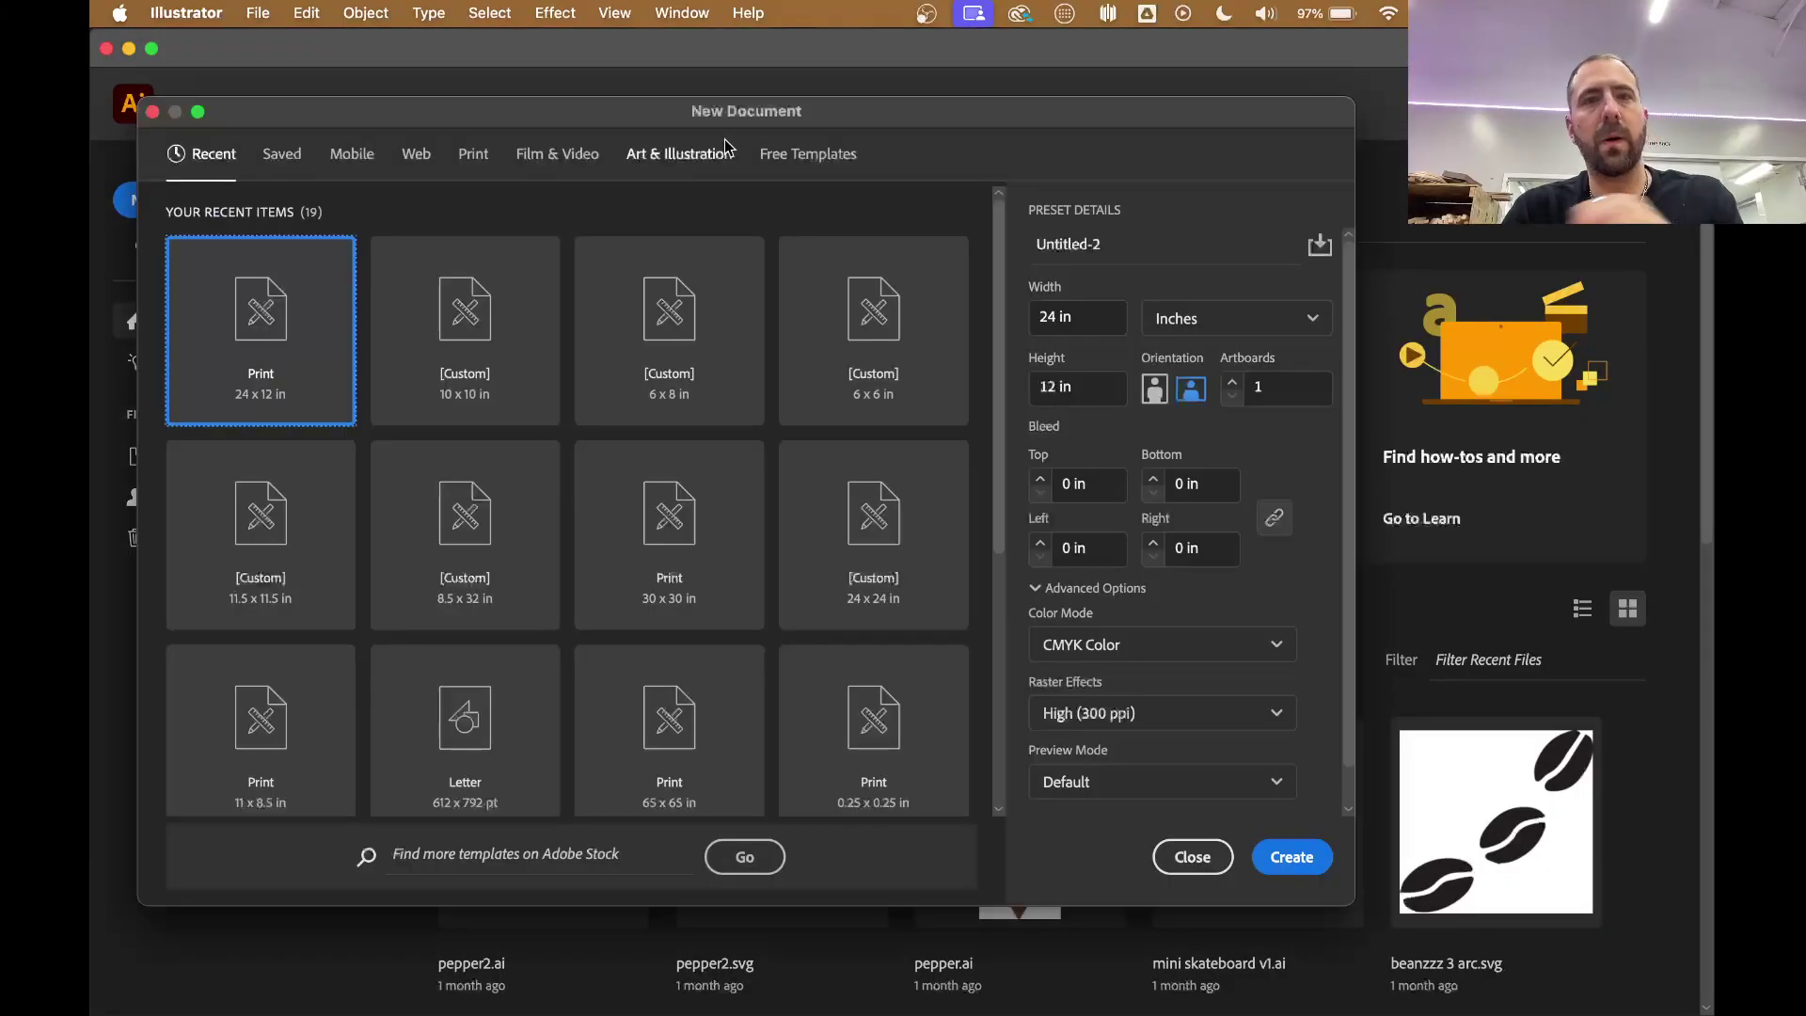
left_click(1314, 862)
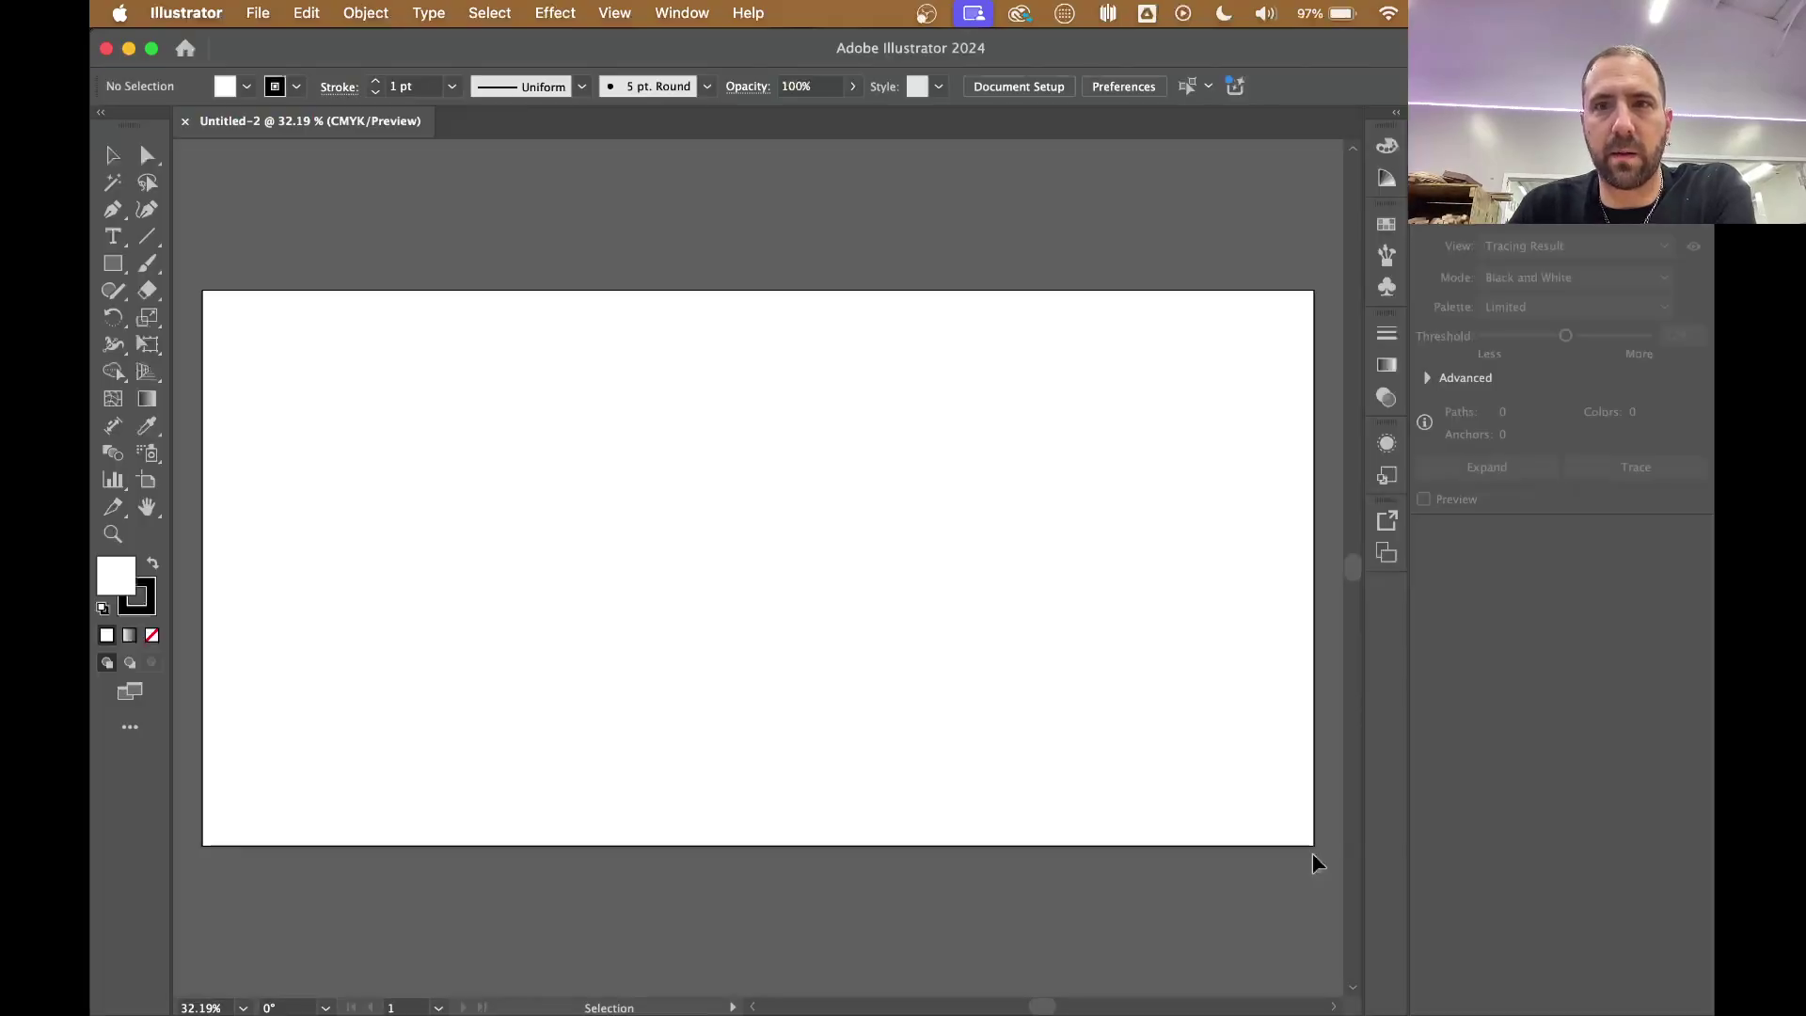
left_click(257, 12)
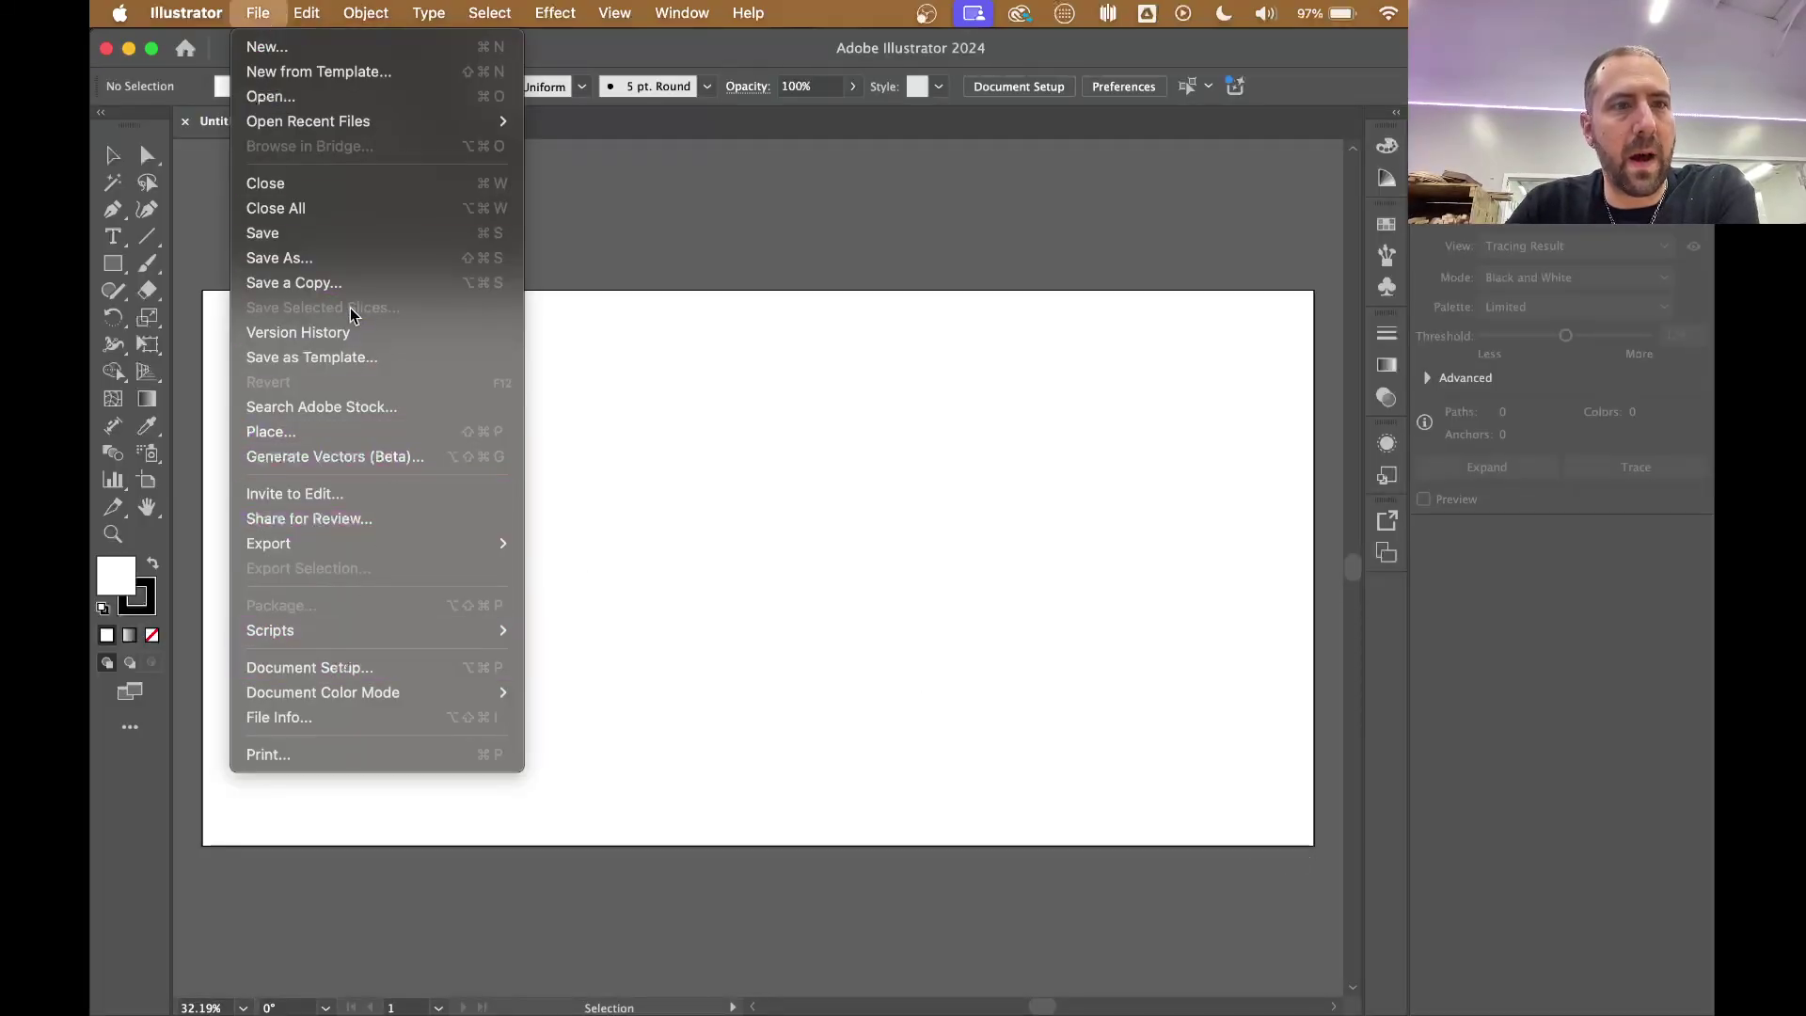
Step: Place box (5).svg from Downloads at the artboard's top-left corner
left_click(347, 433)
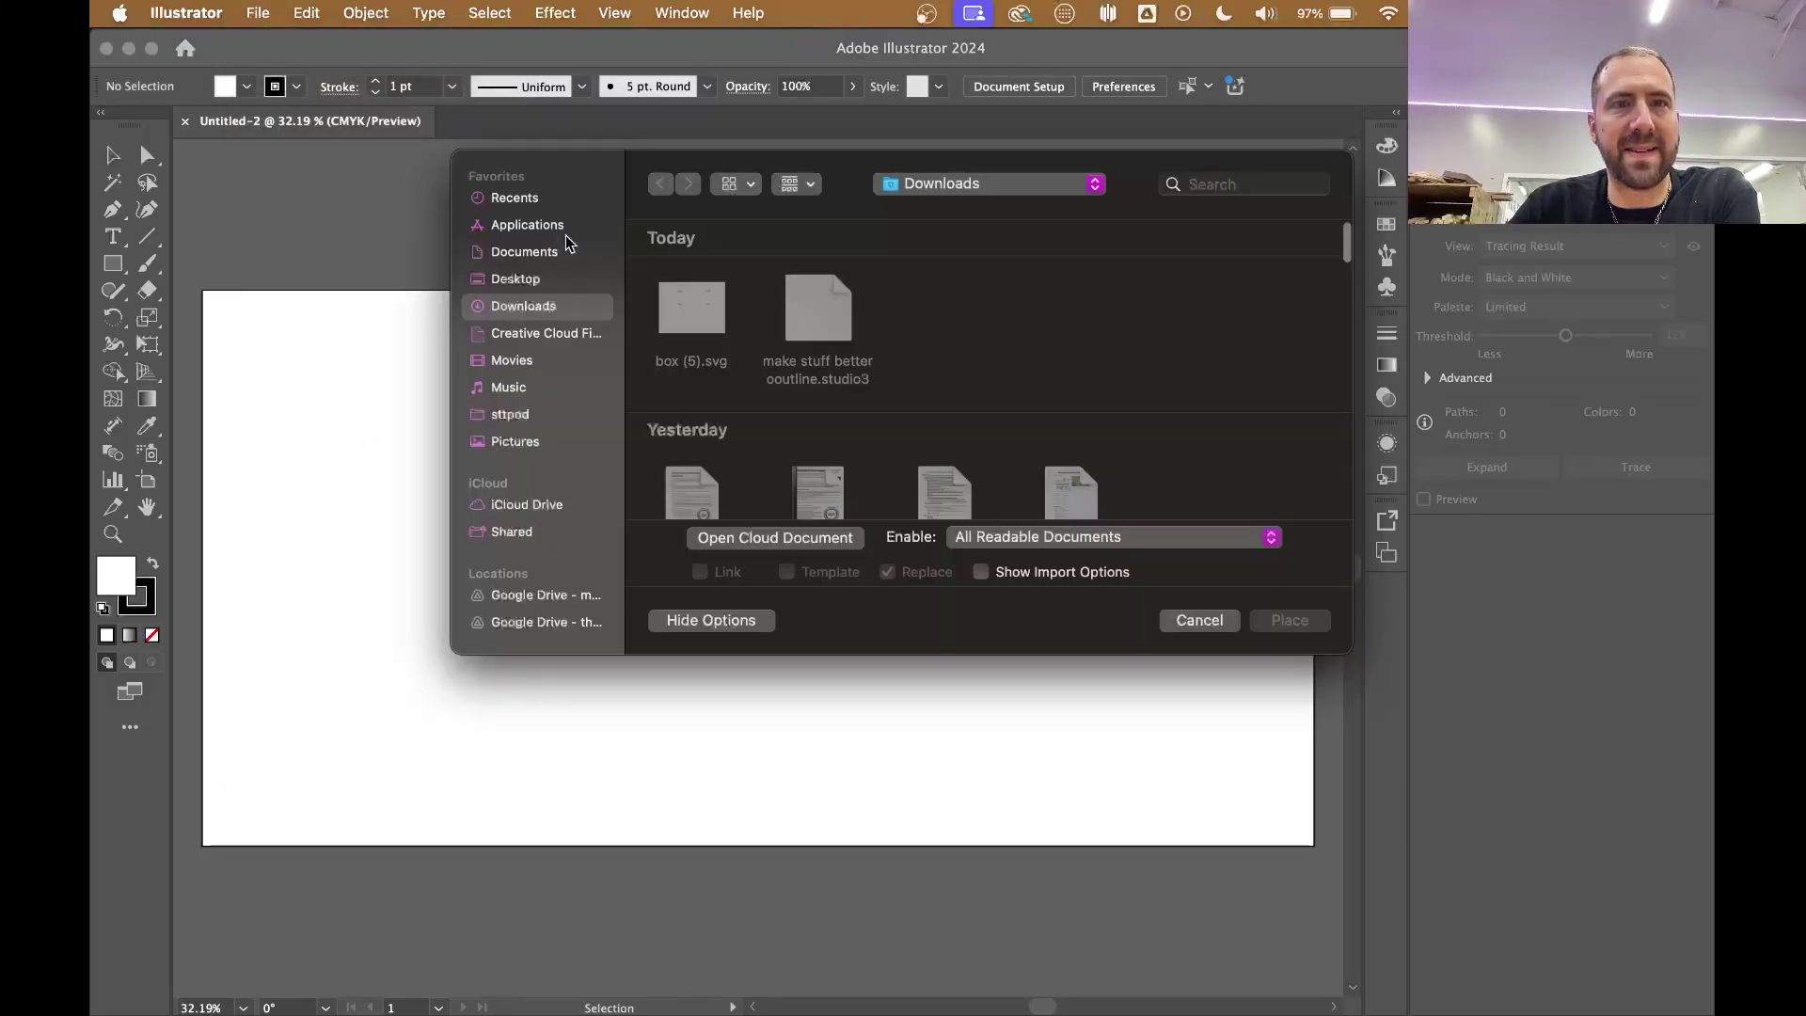
left_click(691, 308)
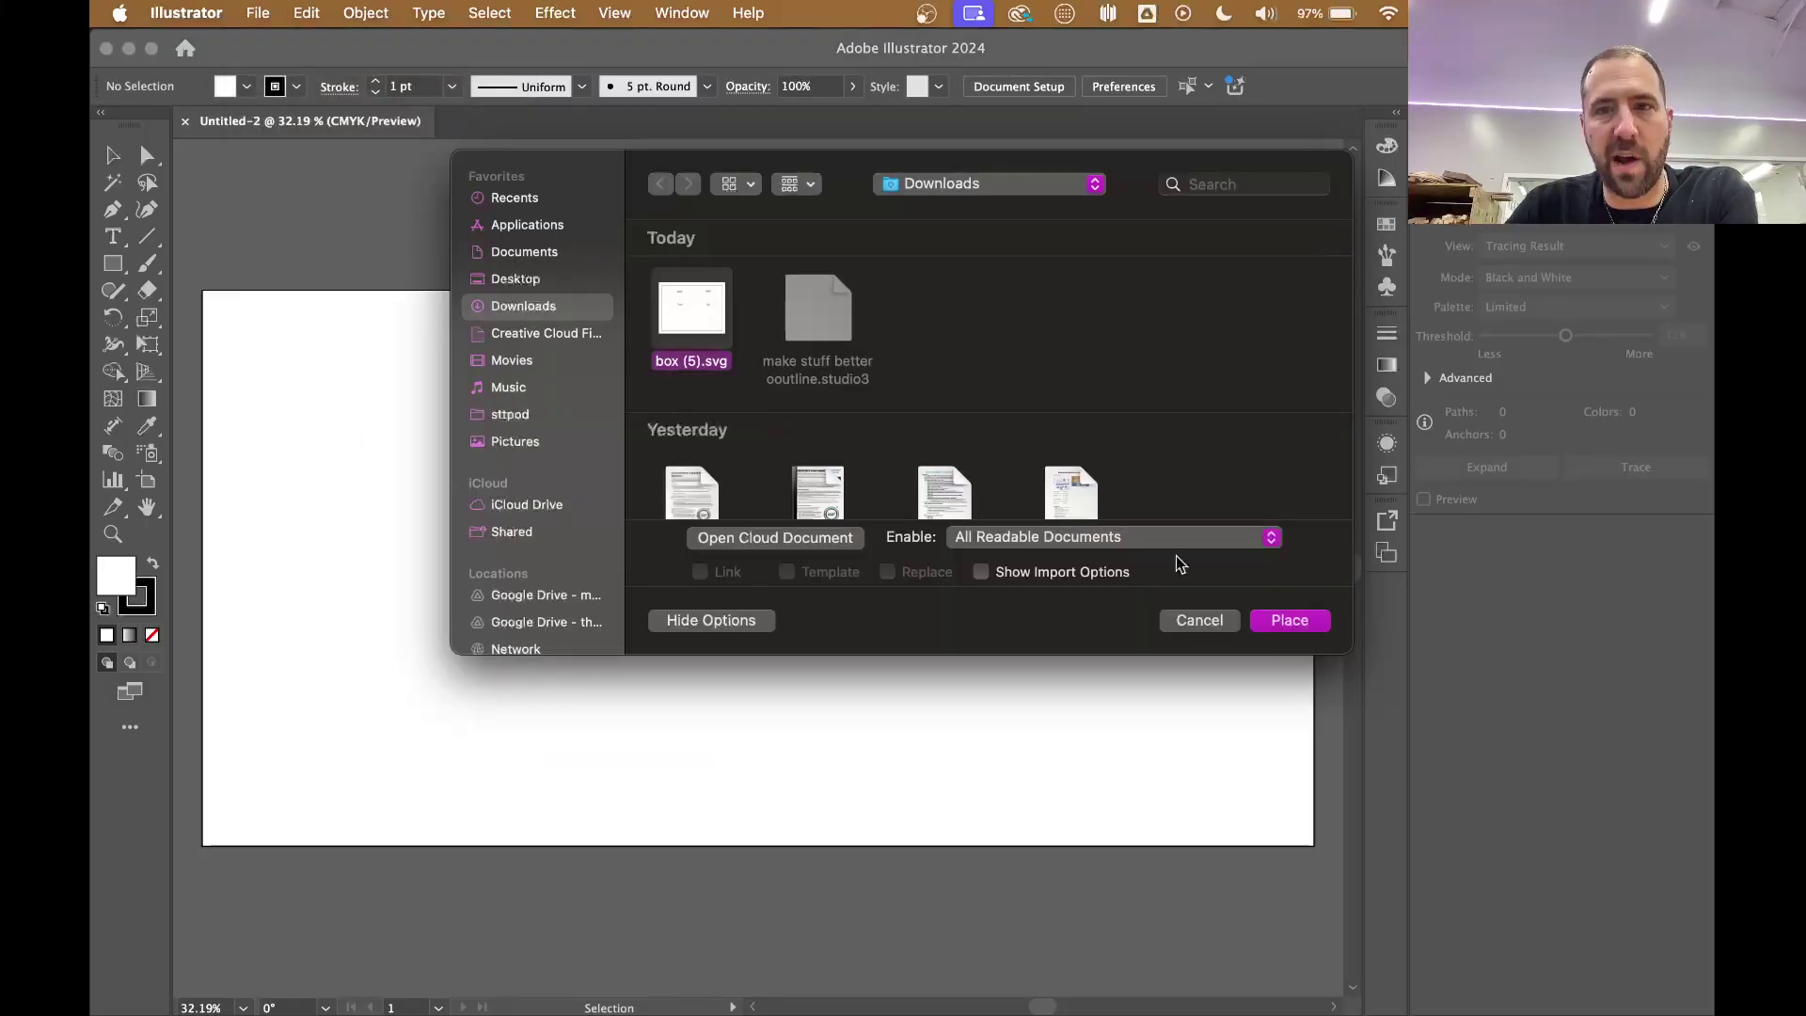
left_click(1289, 621)
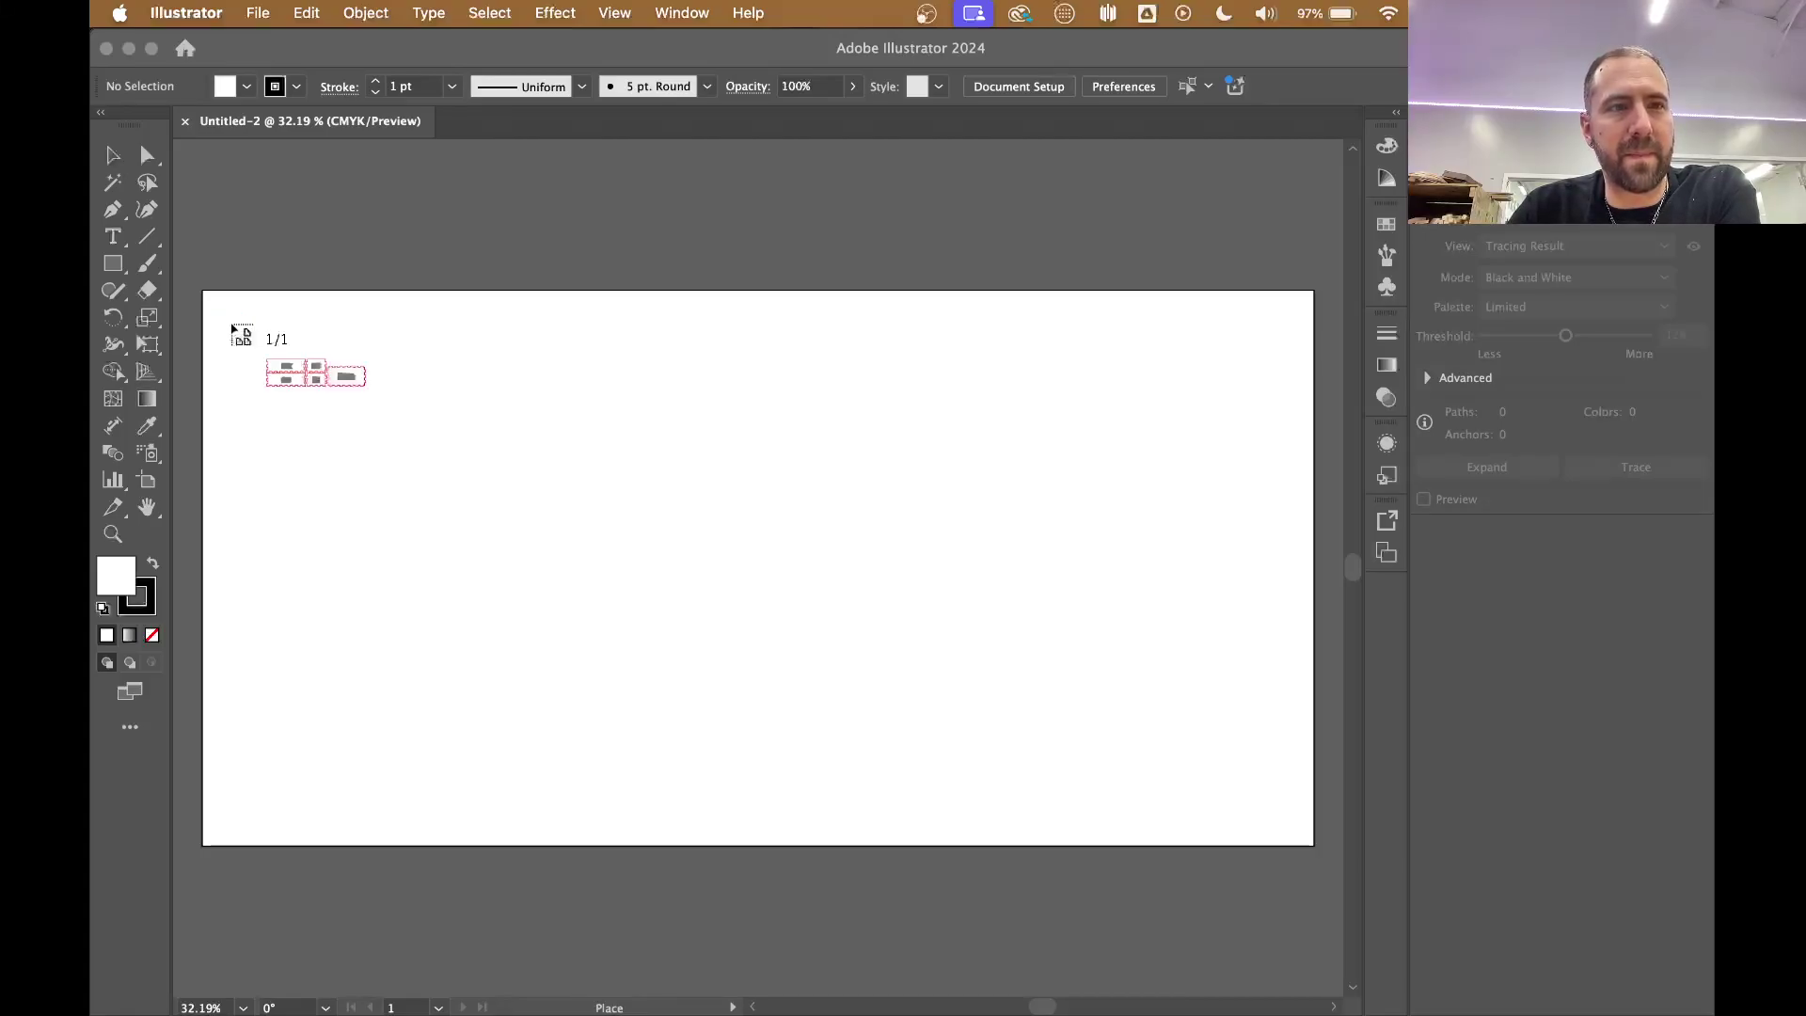
left_click(233, 324)
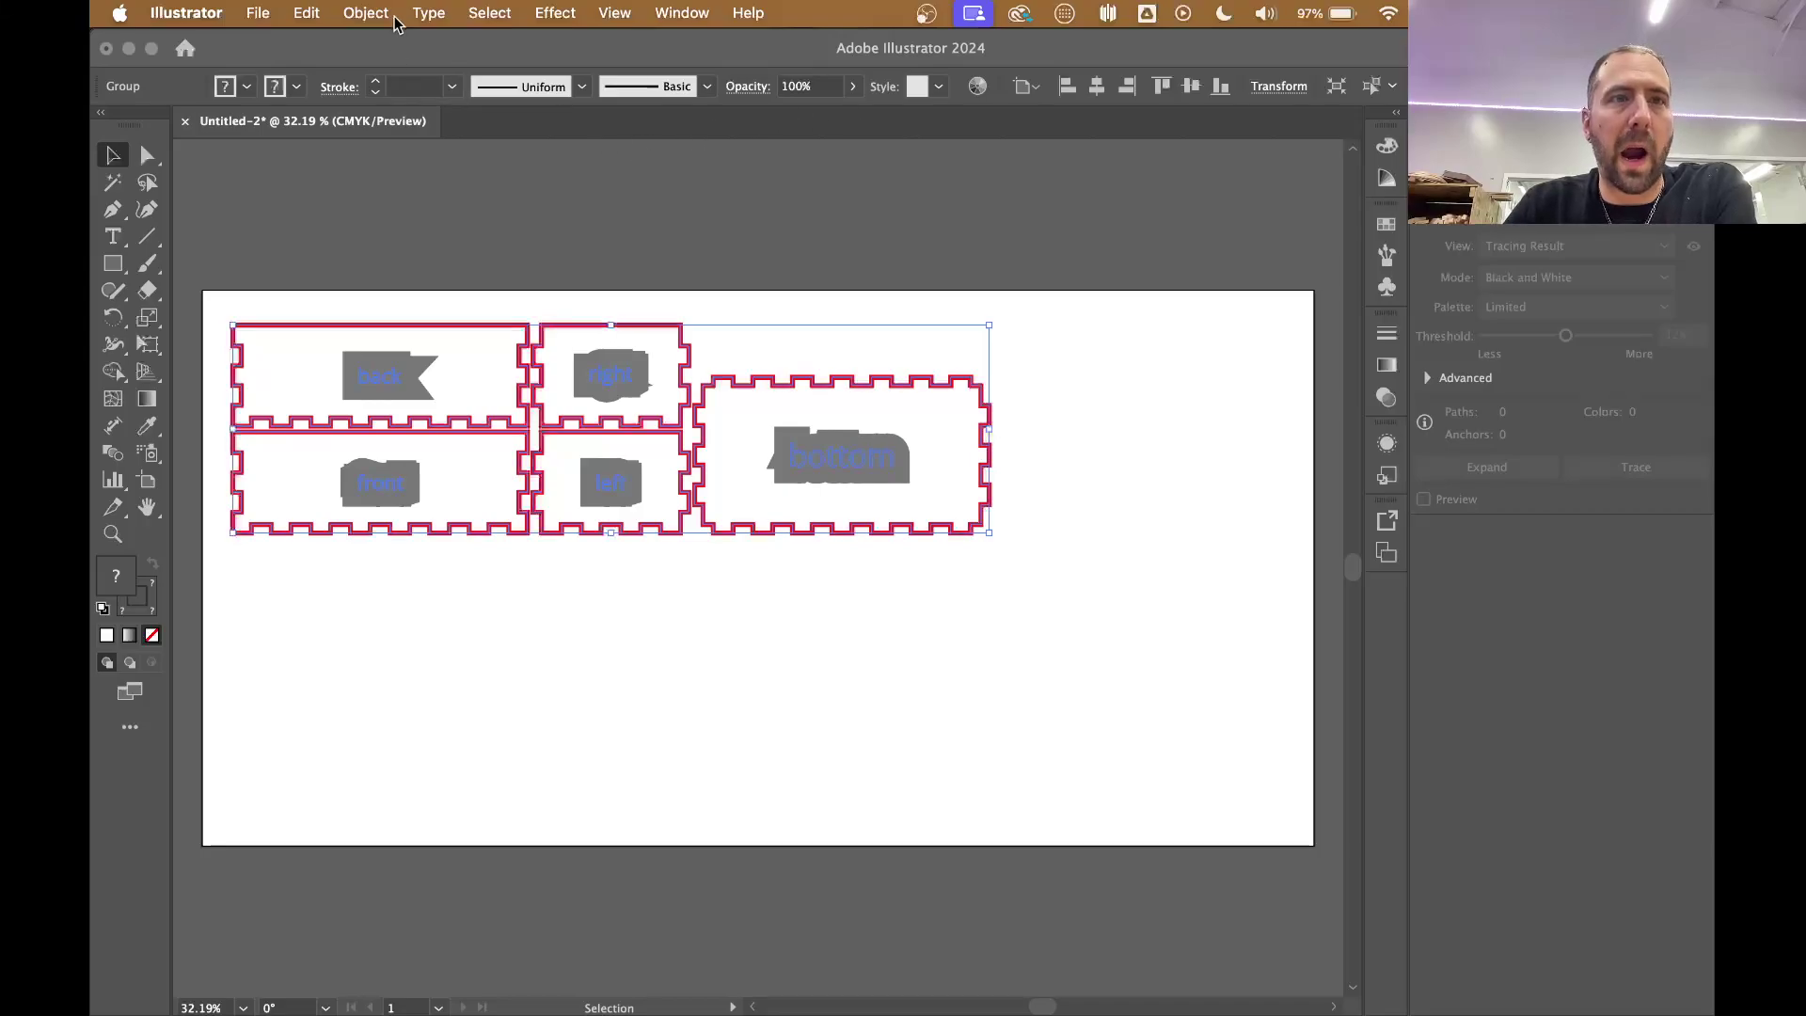
Step: Expand the placed group in the Layers panel and ungroup it twice
key("F7")
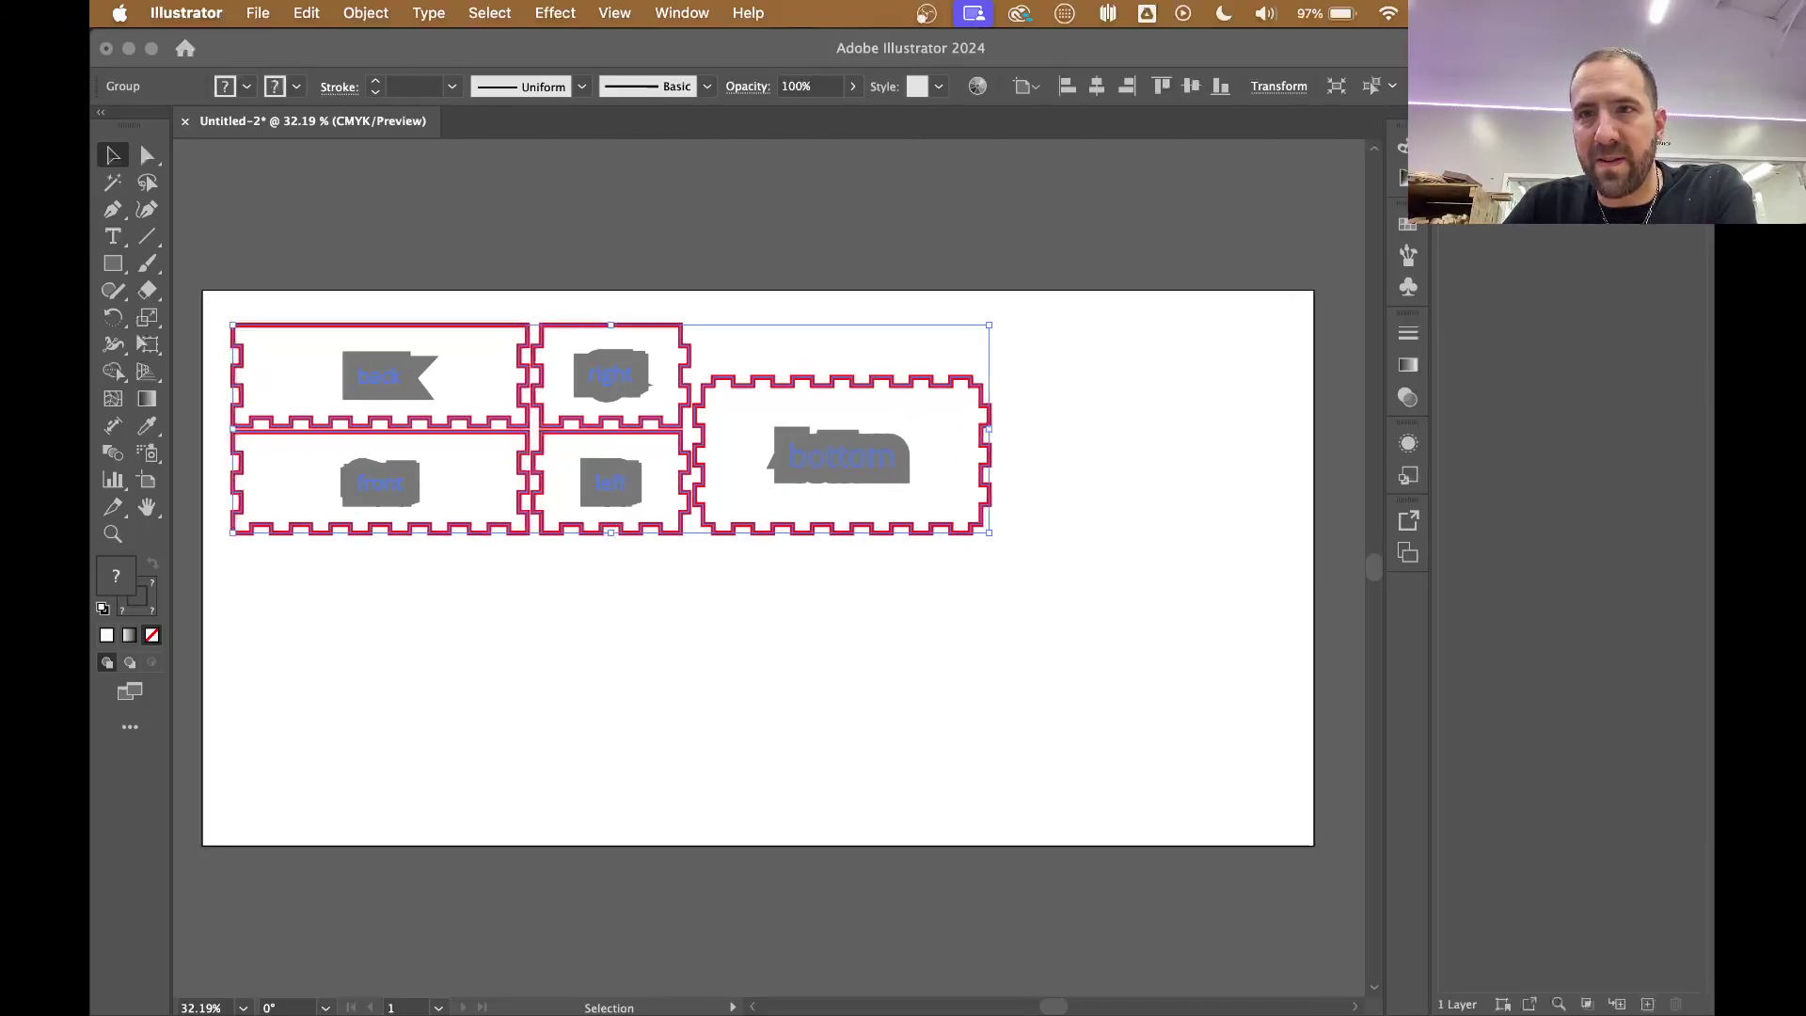
left_click(1530, 235)
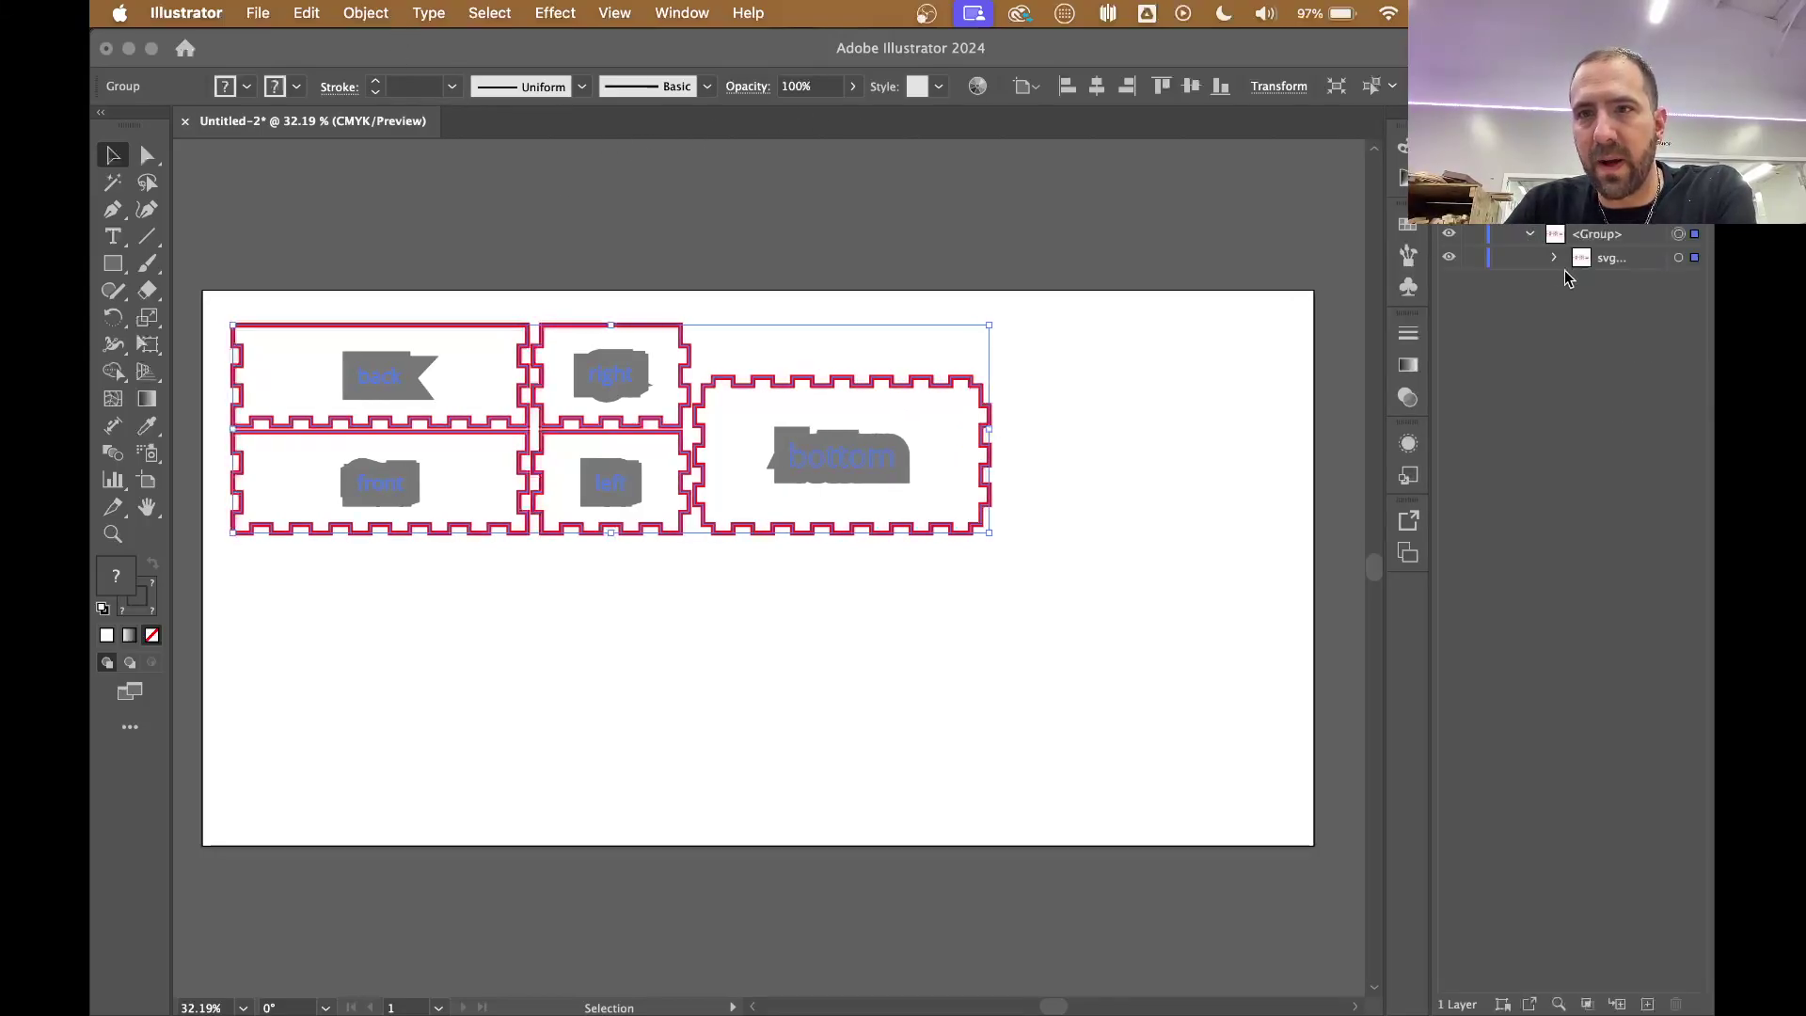
left_click(1555, 260)
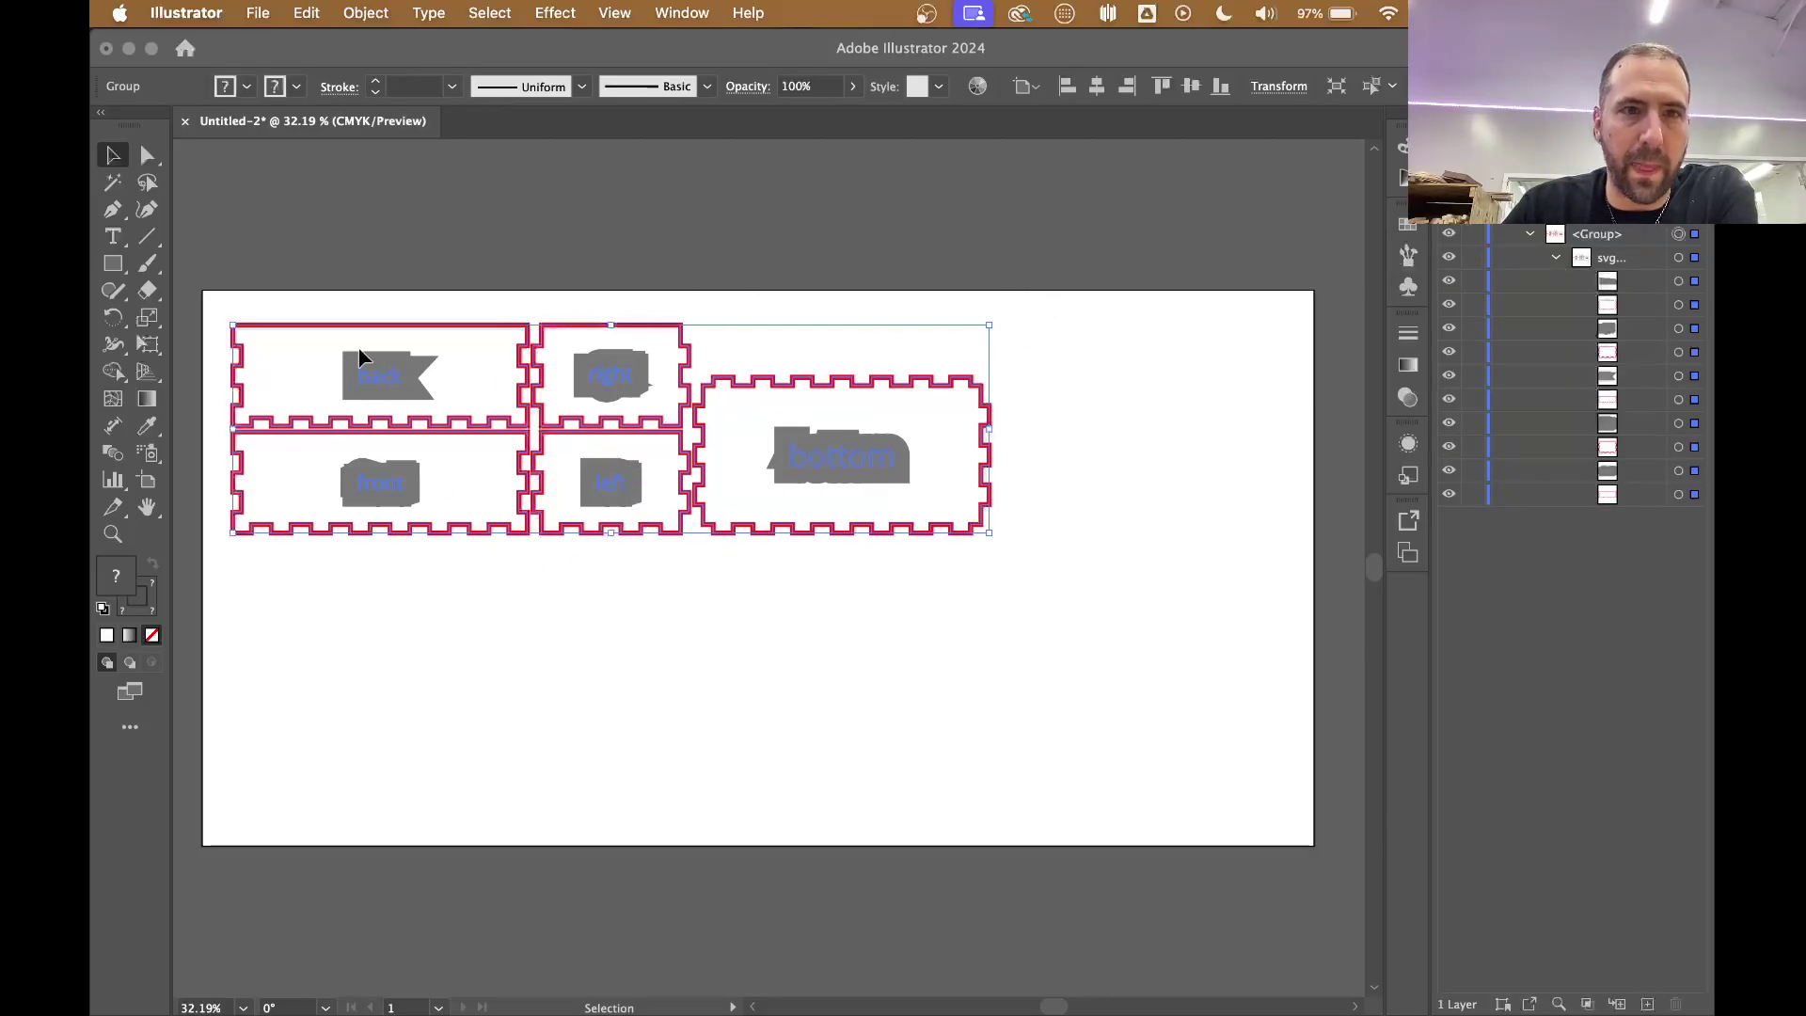
left_click(376, 15)
left_click(382, 179)
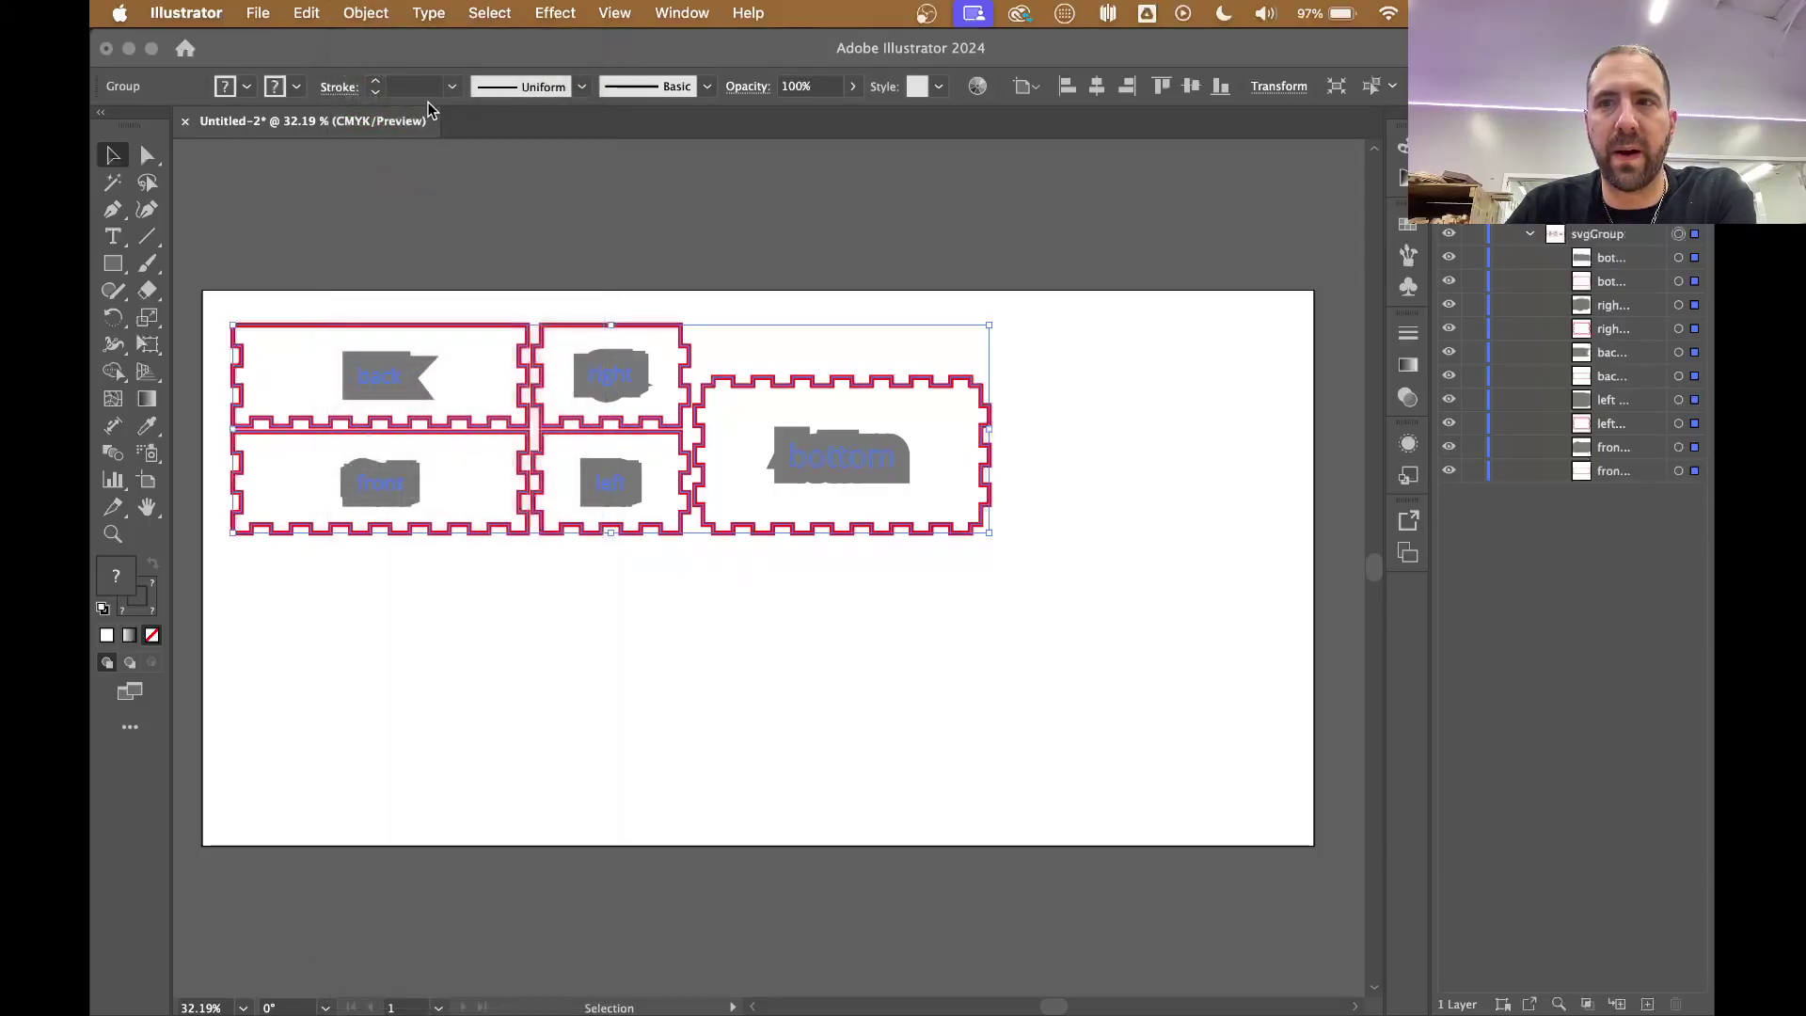
left_click(369, 13)
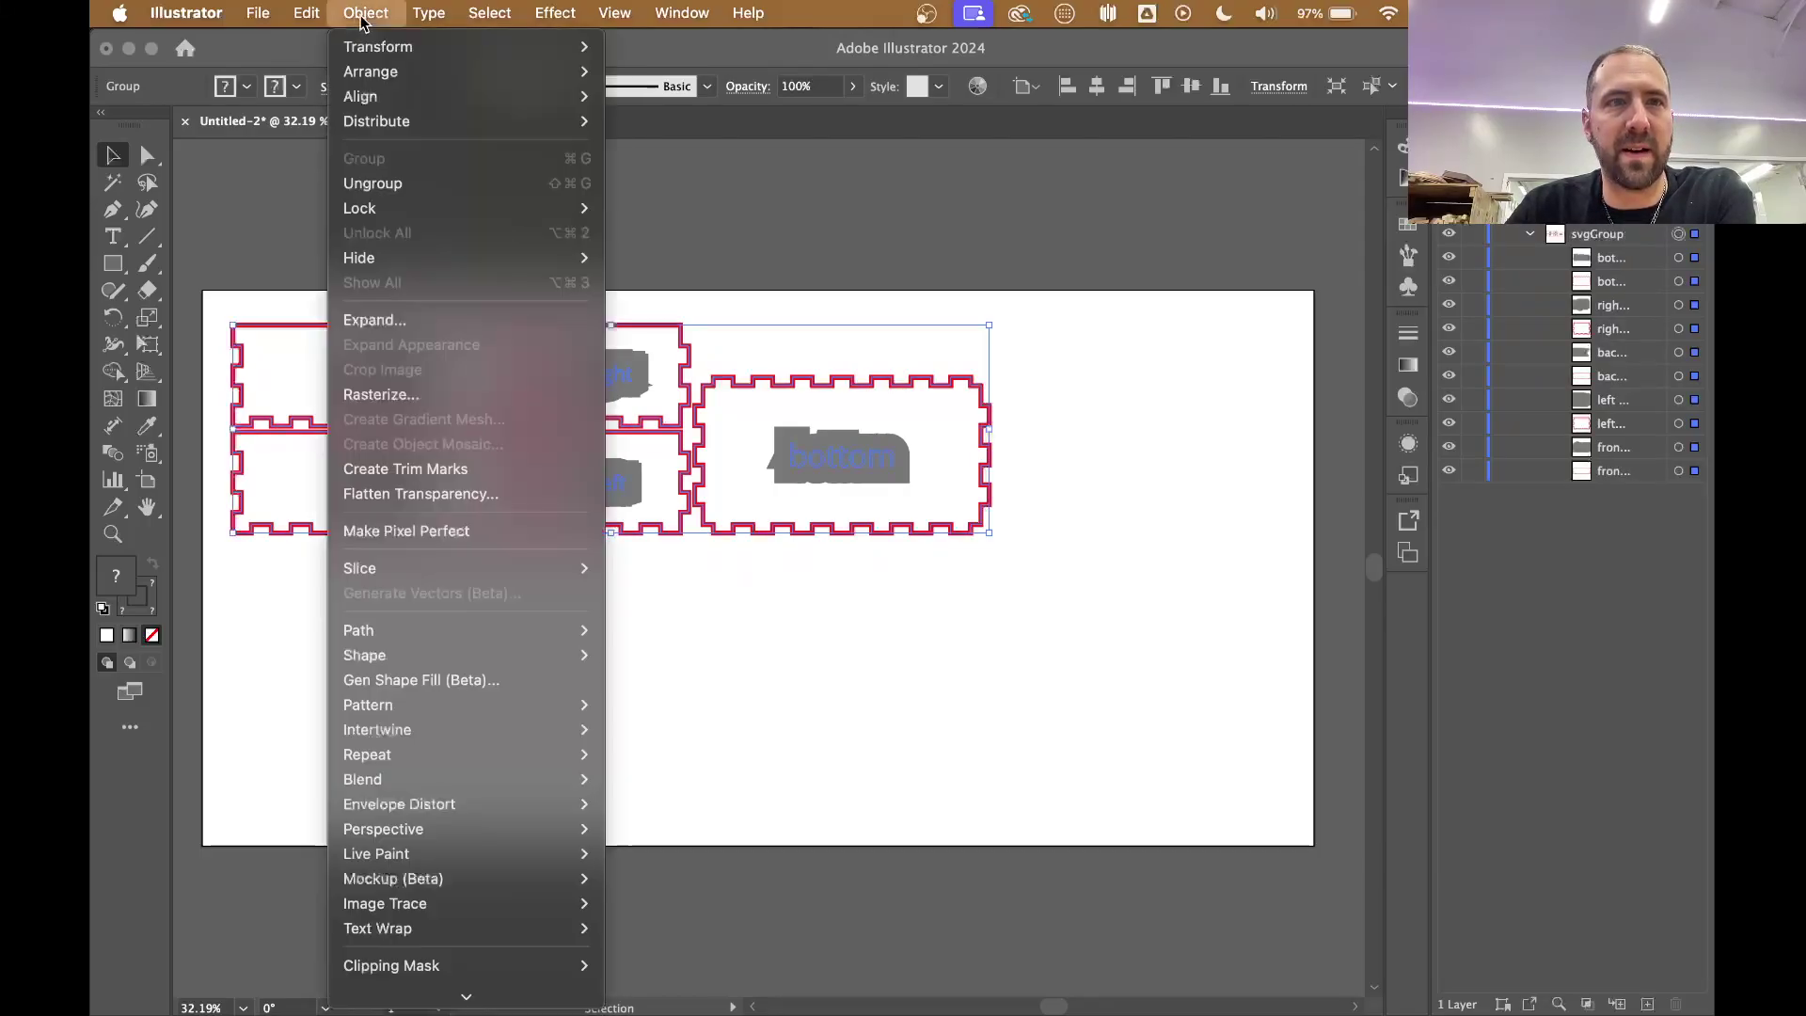
left_click(378, 181)
Step: Select individual side outlines to confirm they are separate, then select all
left_click(692, 249)
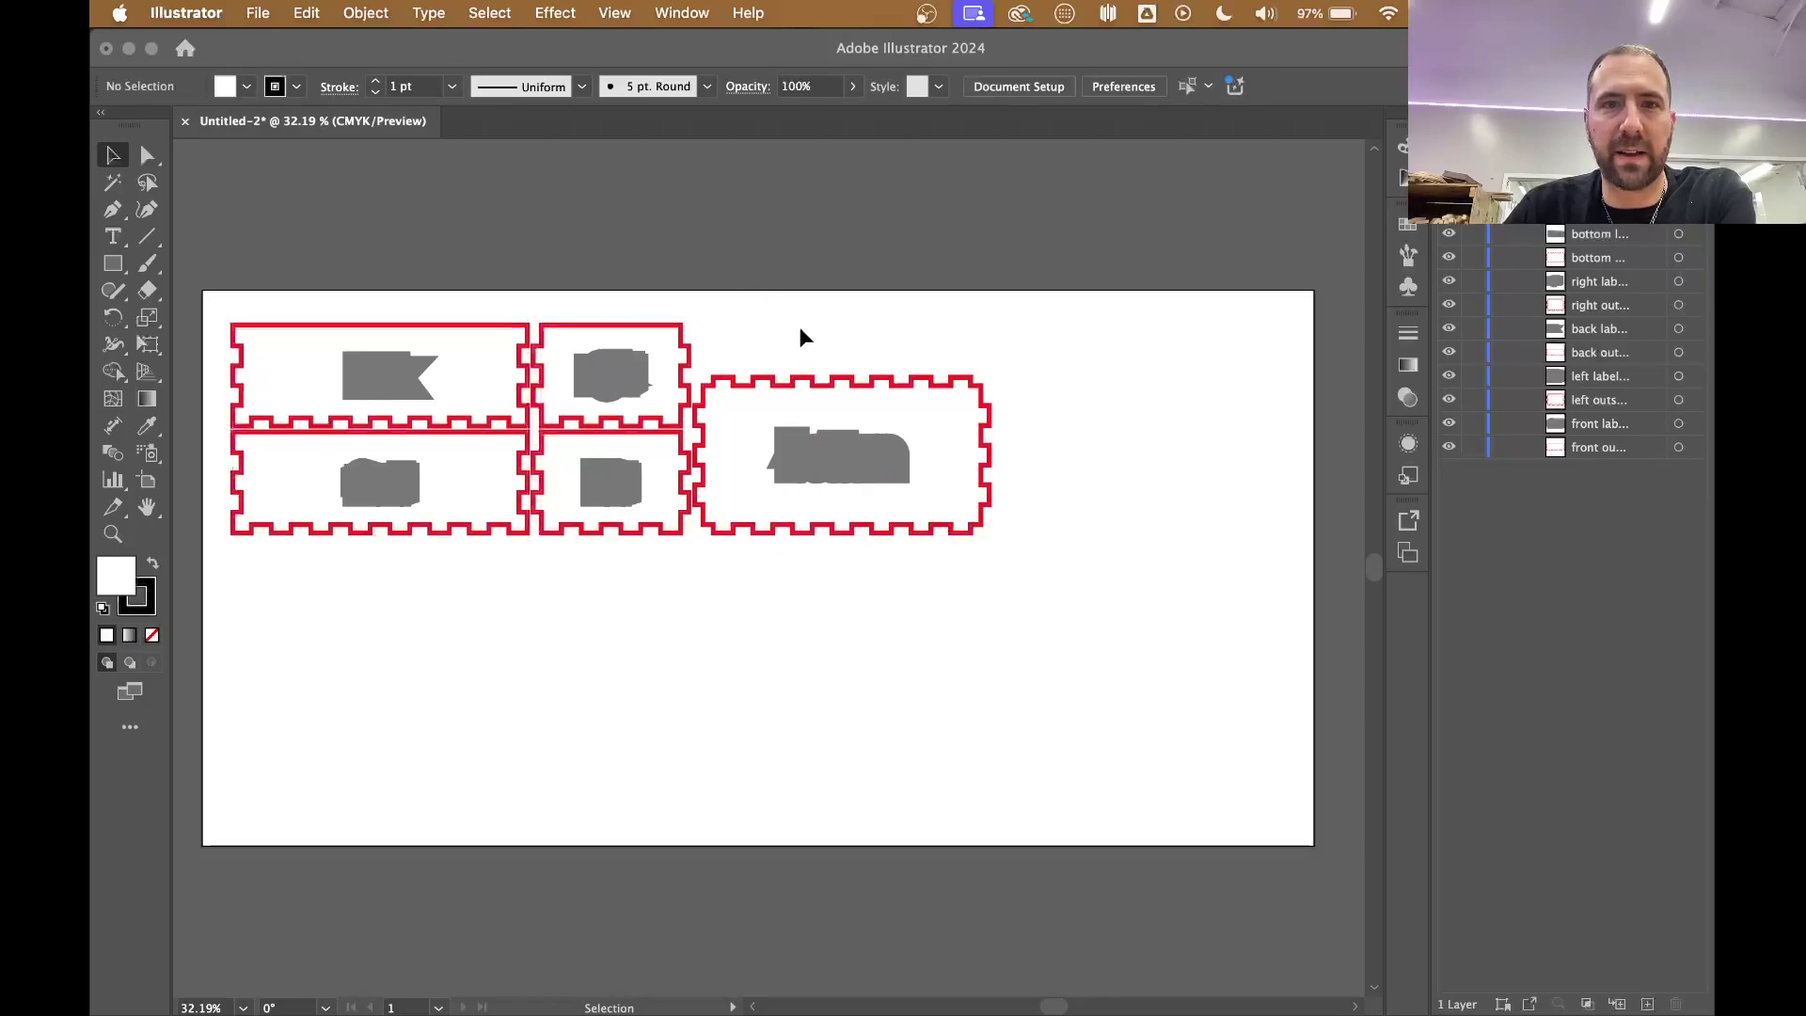
left_click(799, 381)
left_click(565, 326)
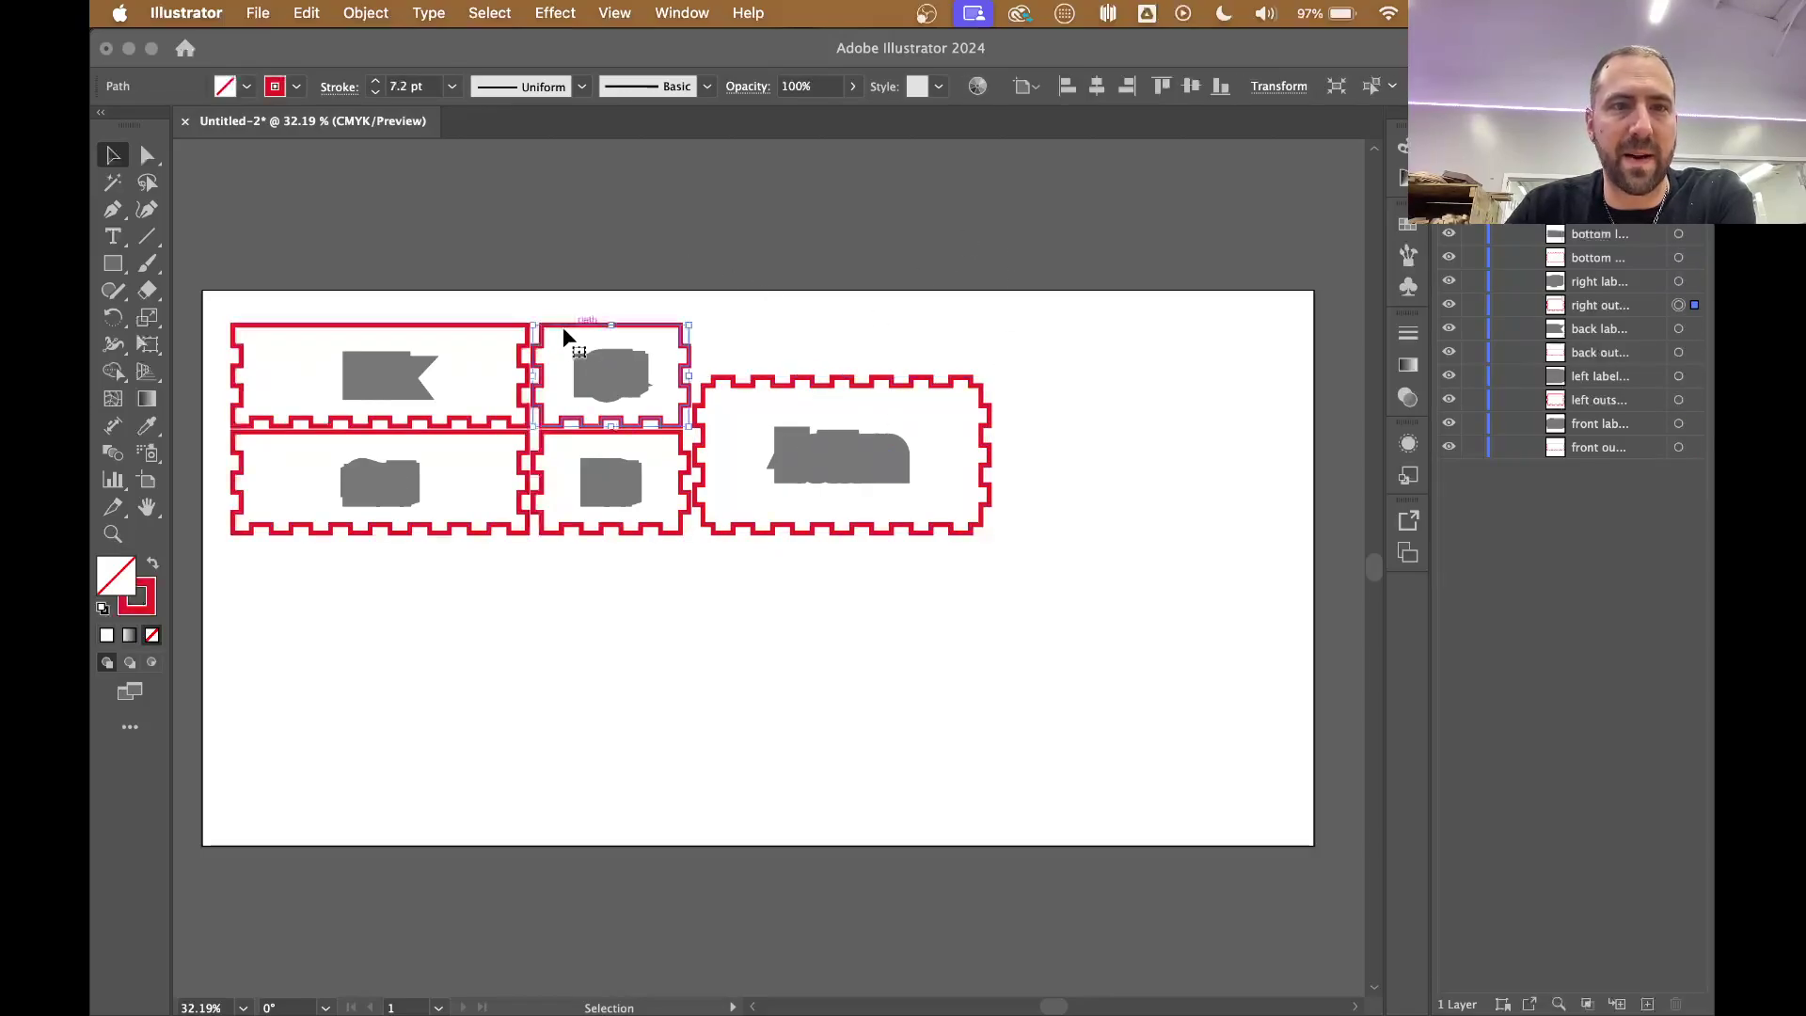
left_click(451, 326)
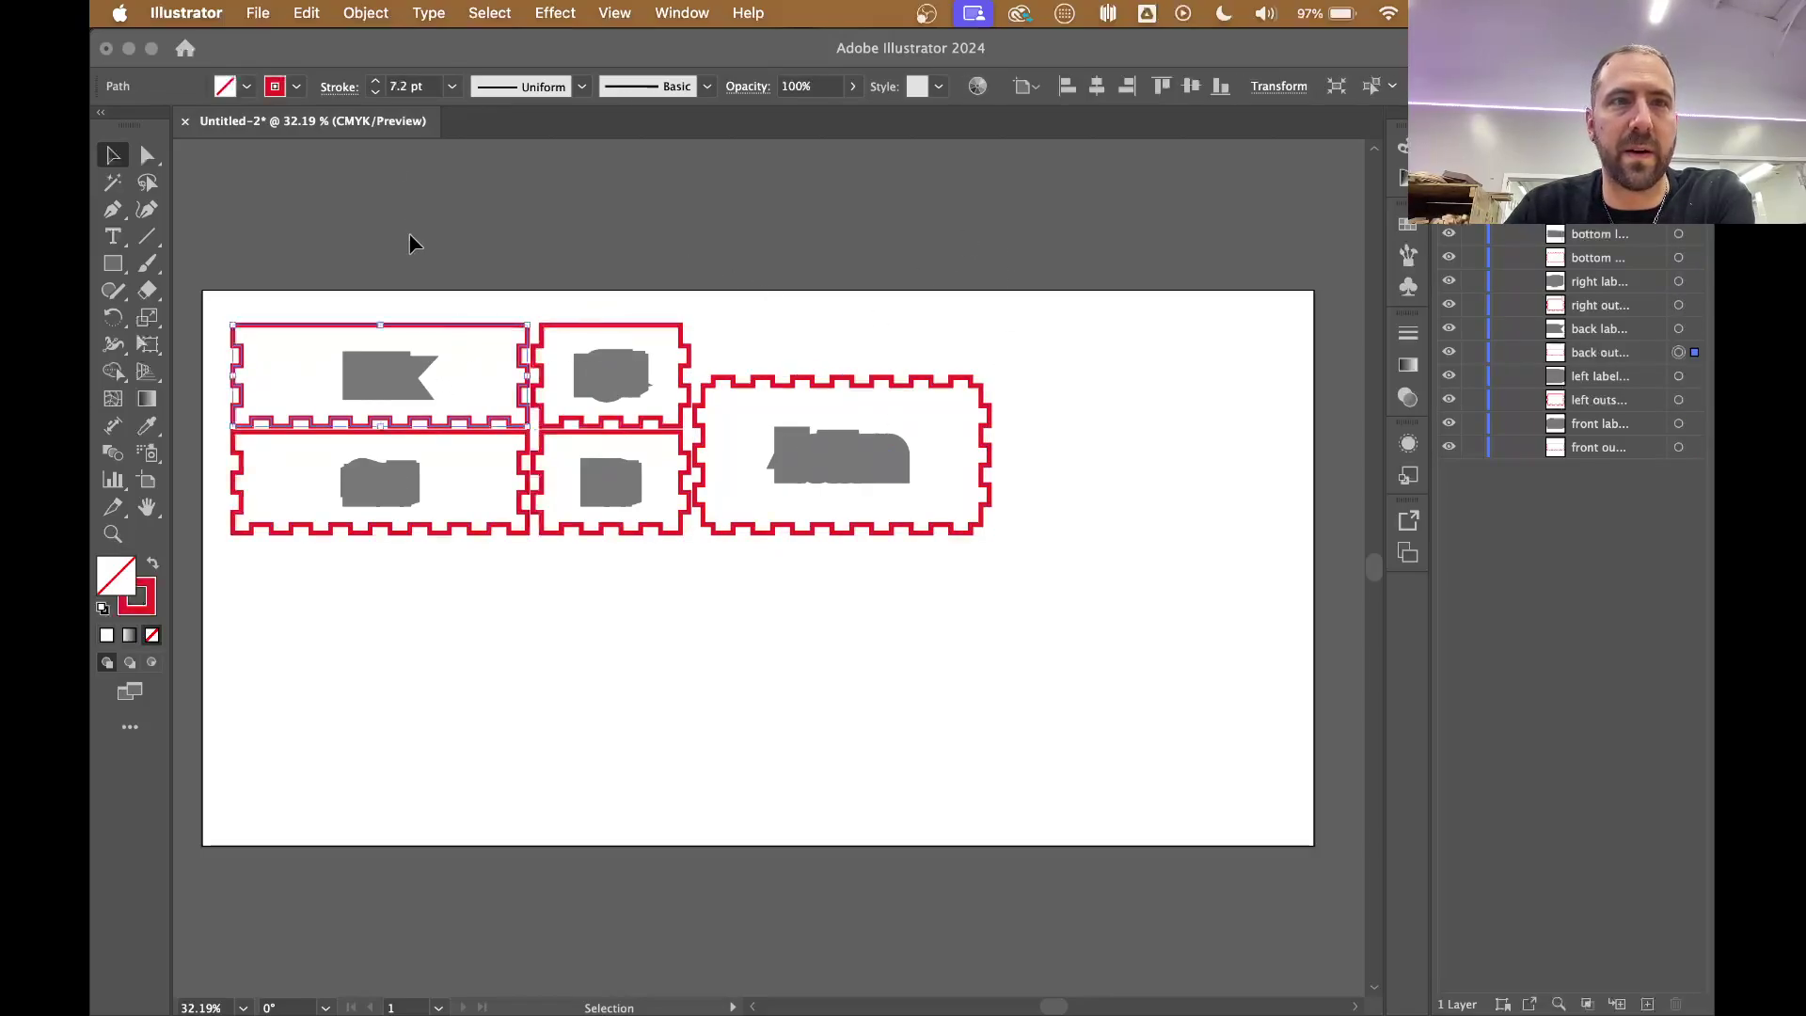
key("super+a")
left_click(365, 13)
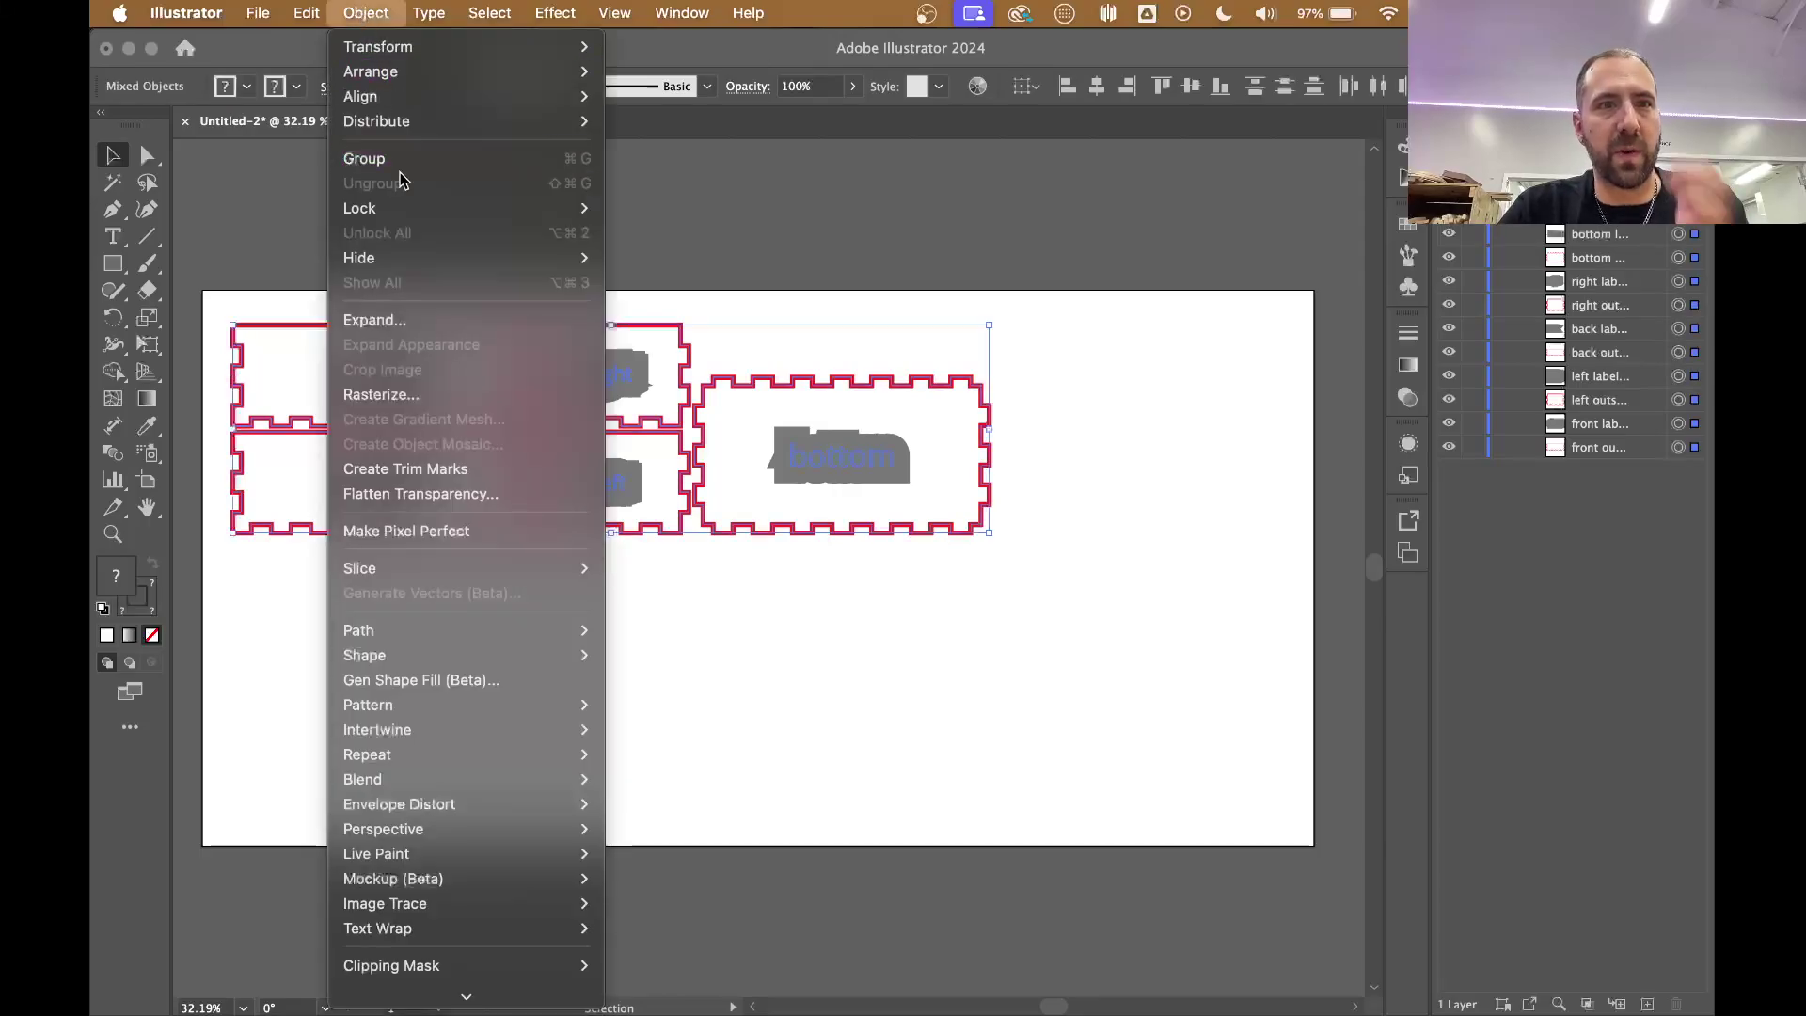
left_click(675, 224)
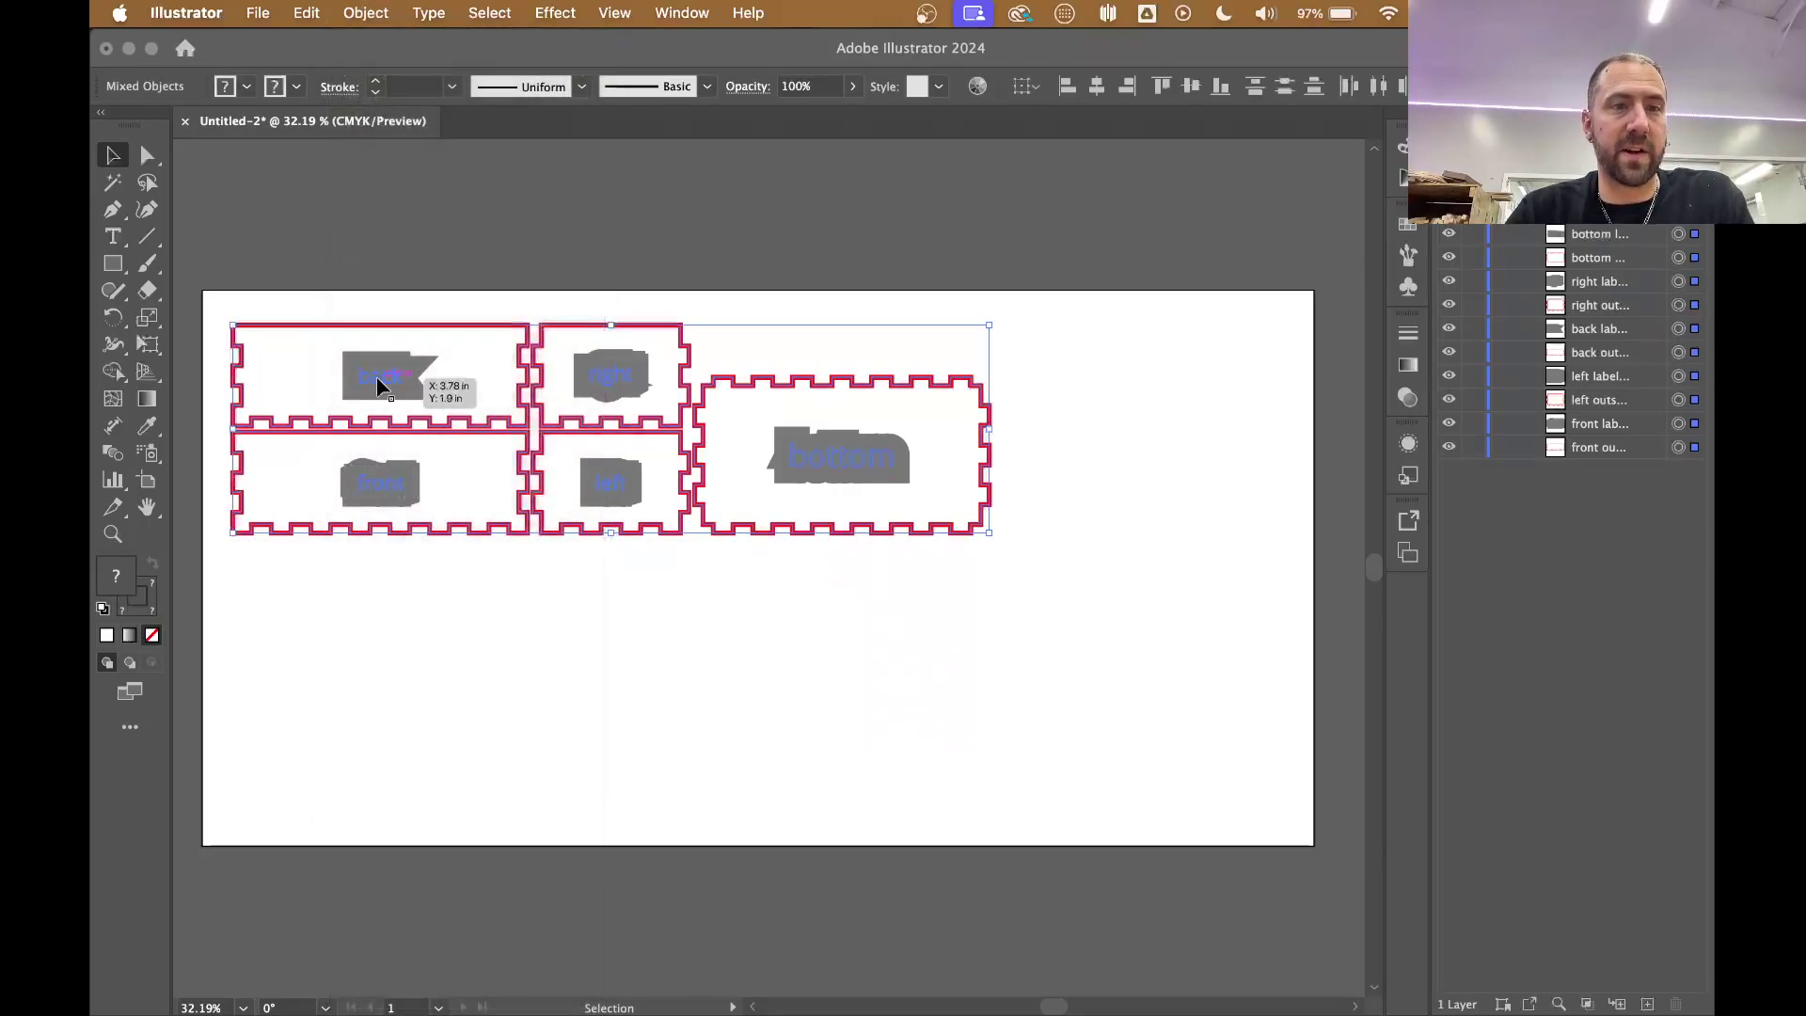
Step: Delete the back, right, front, left and bottom labels one by one
left_click(416, 633)
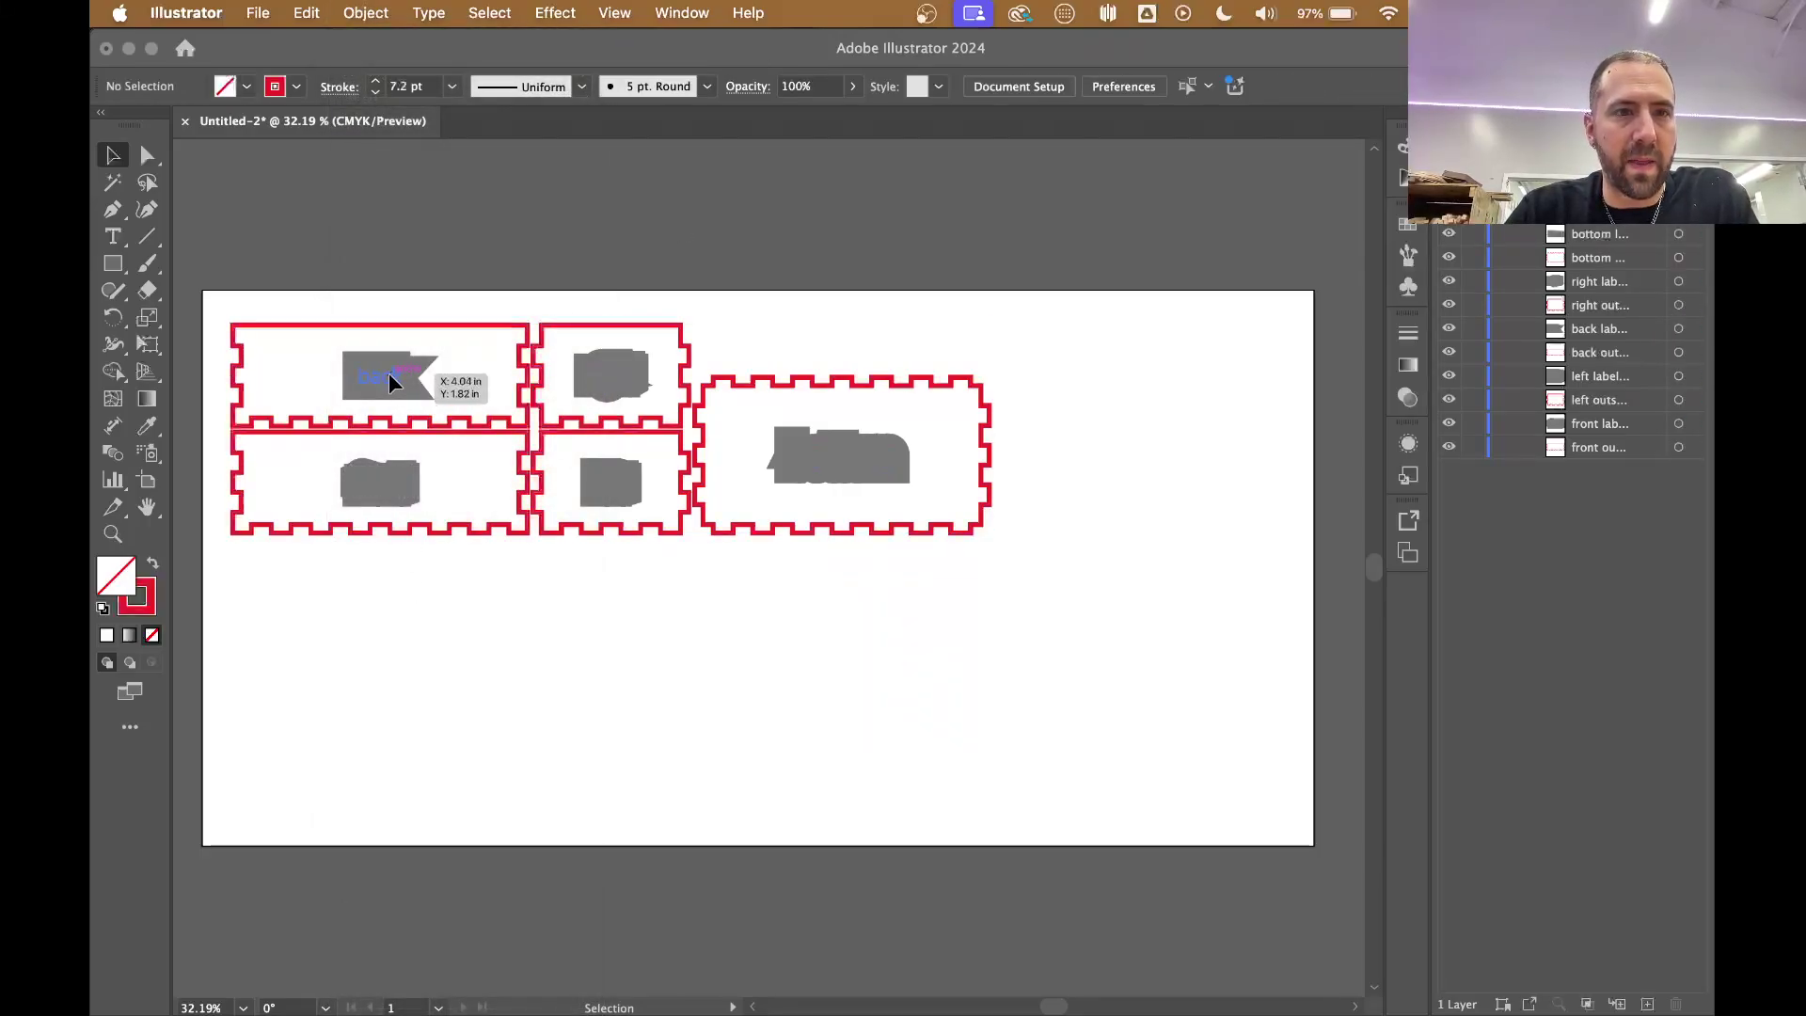
left_click(388, 373)
key("Delete")
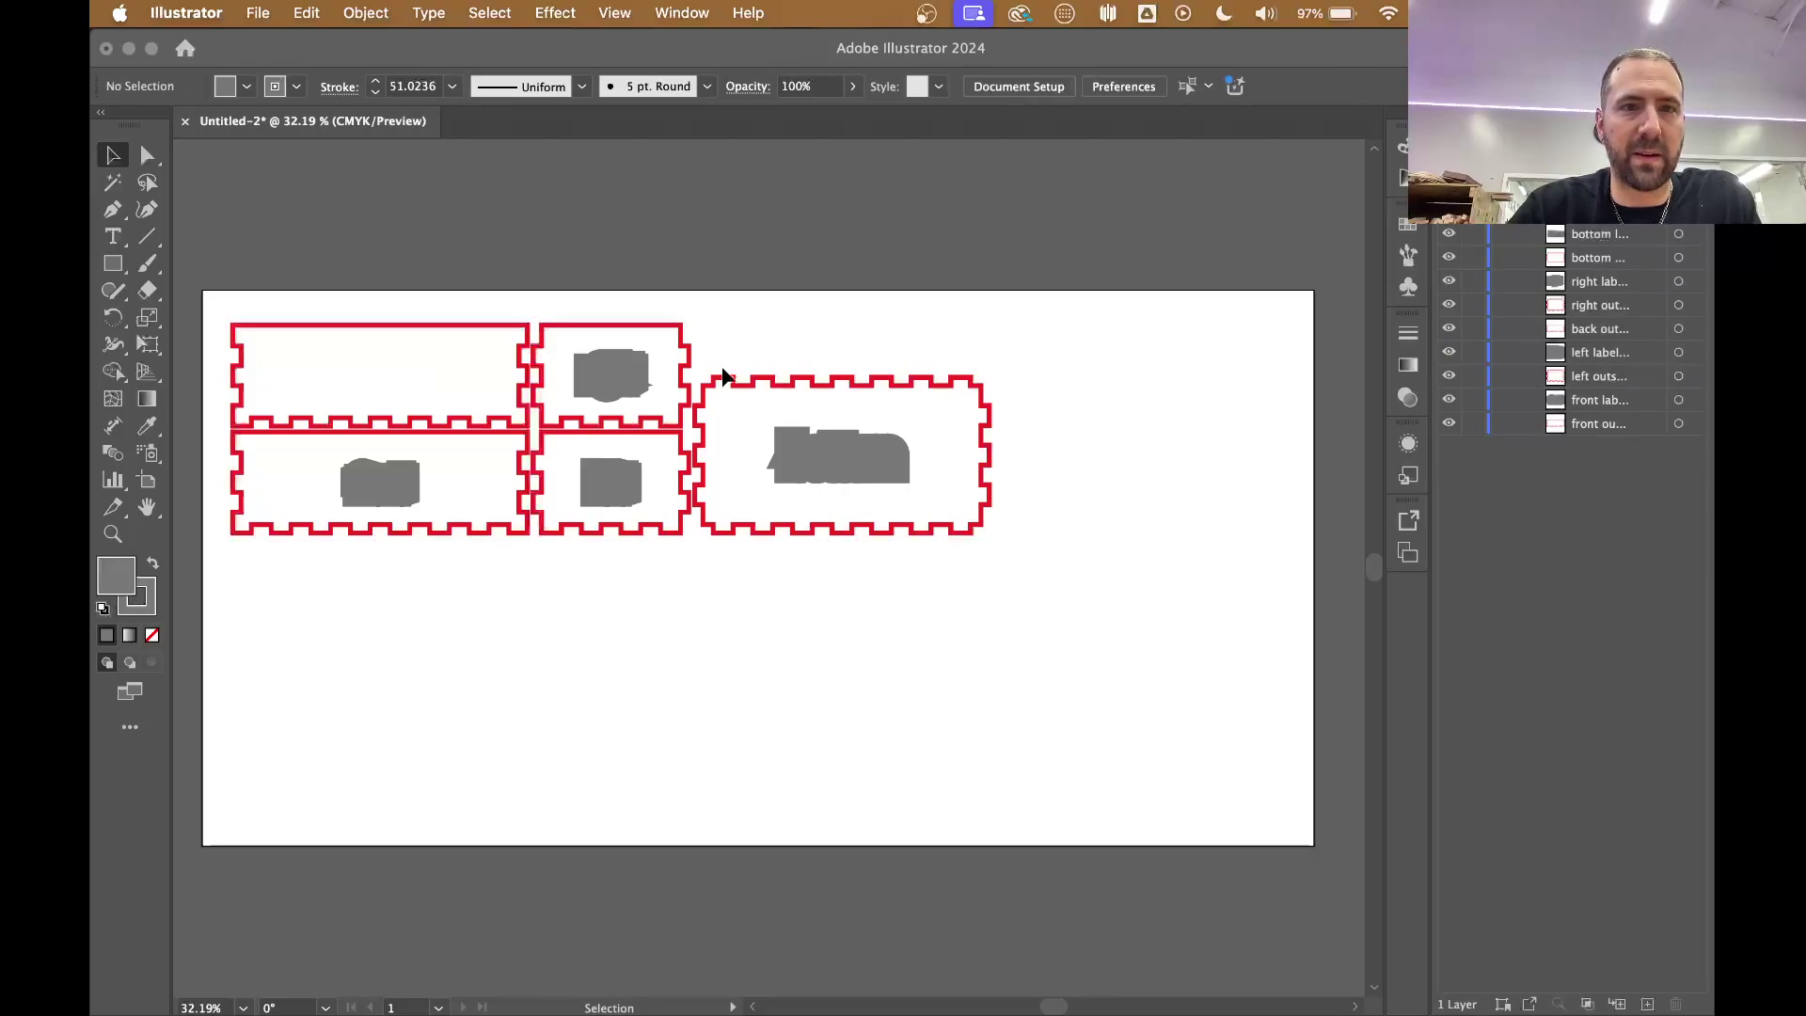
left_click(609, 378)
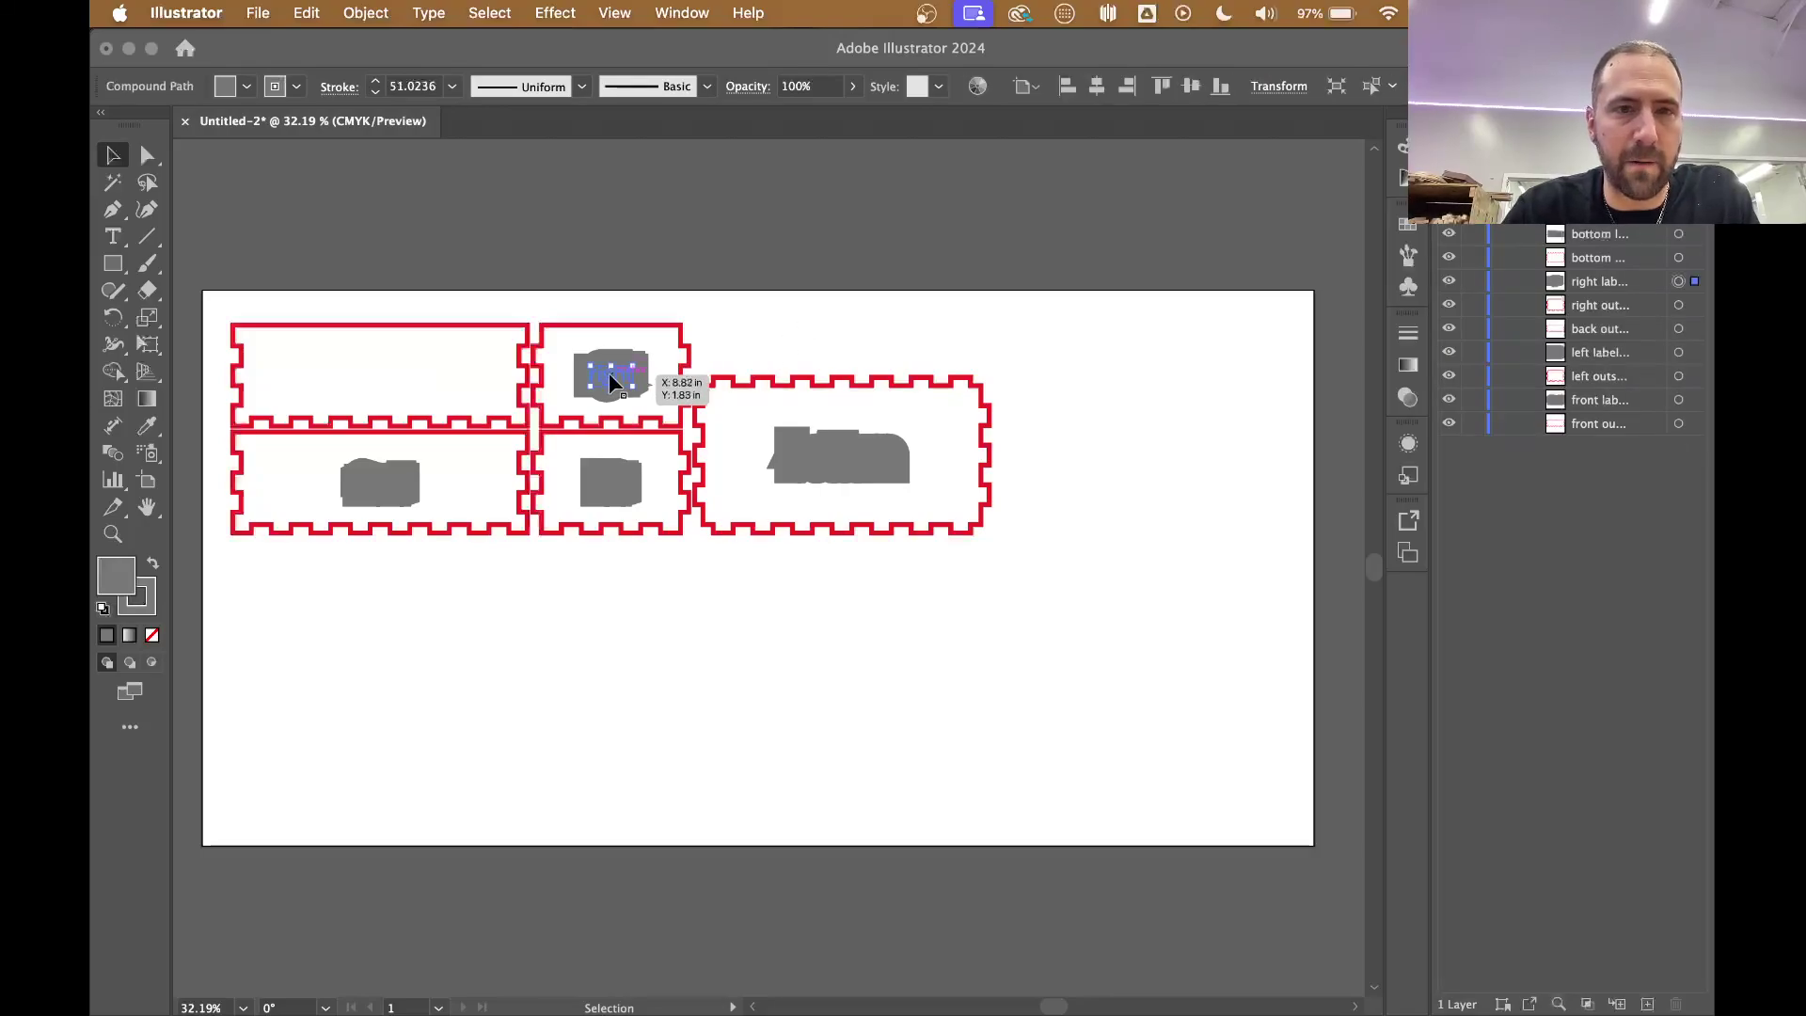
key("Delete")
left_click(372, 490)
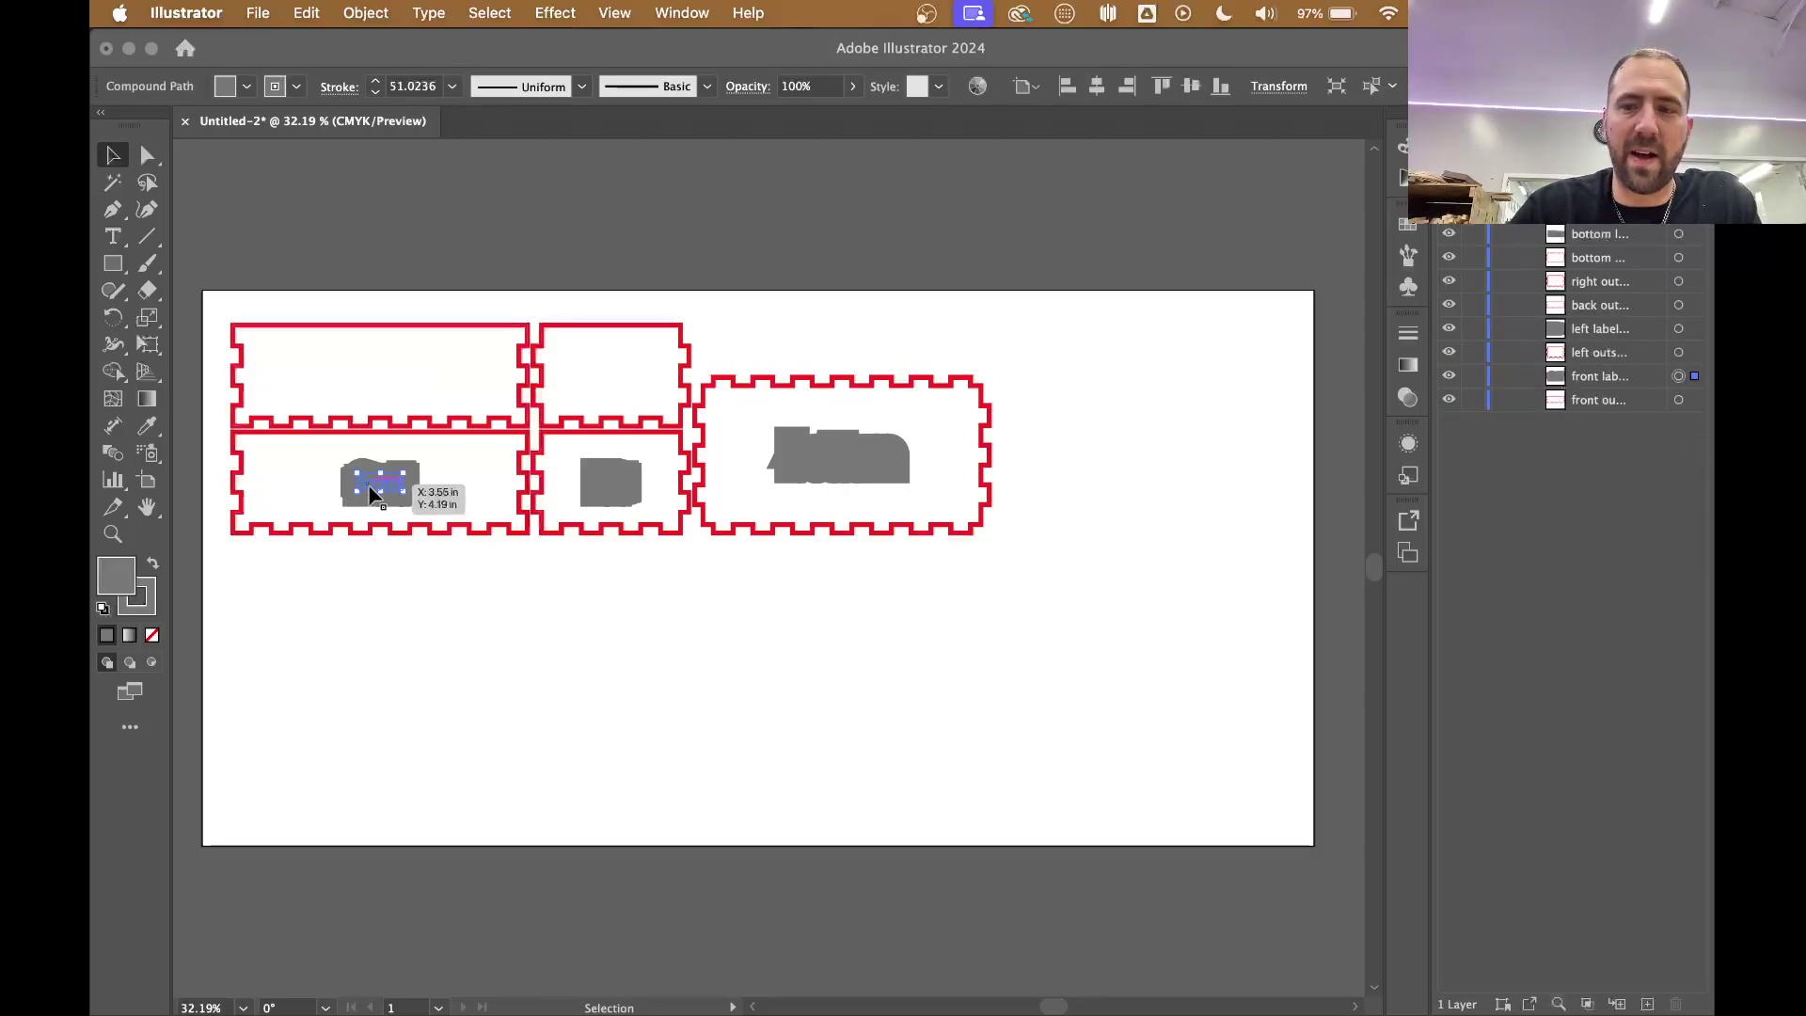
key("Delete")
left_click(610, 481)
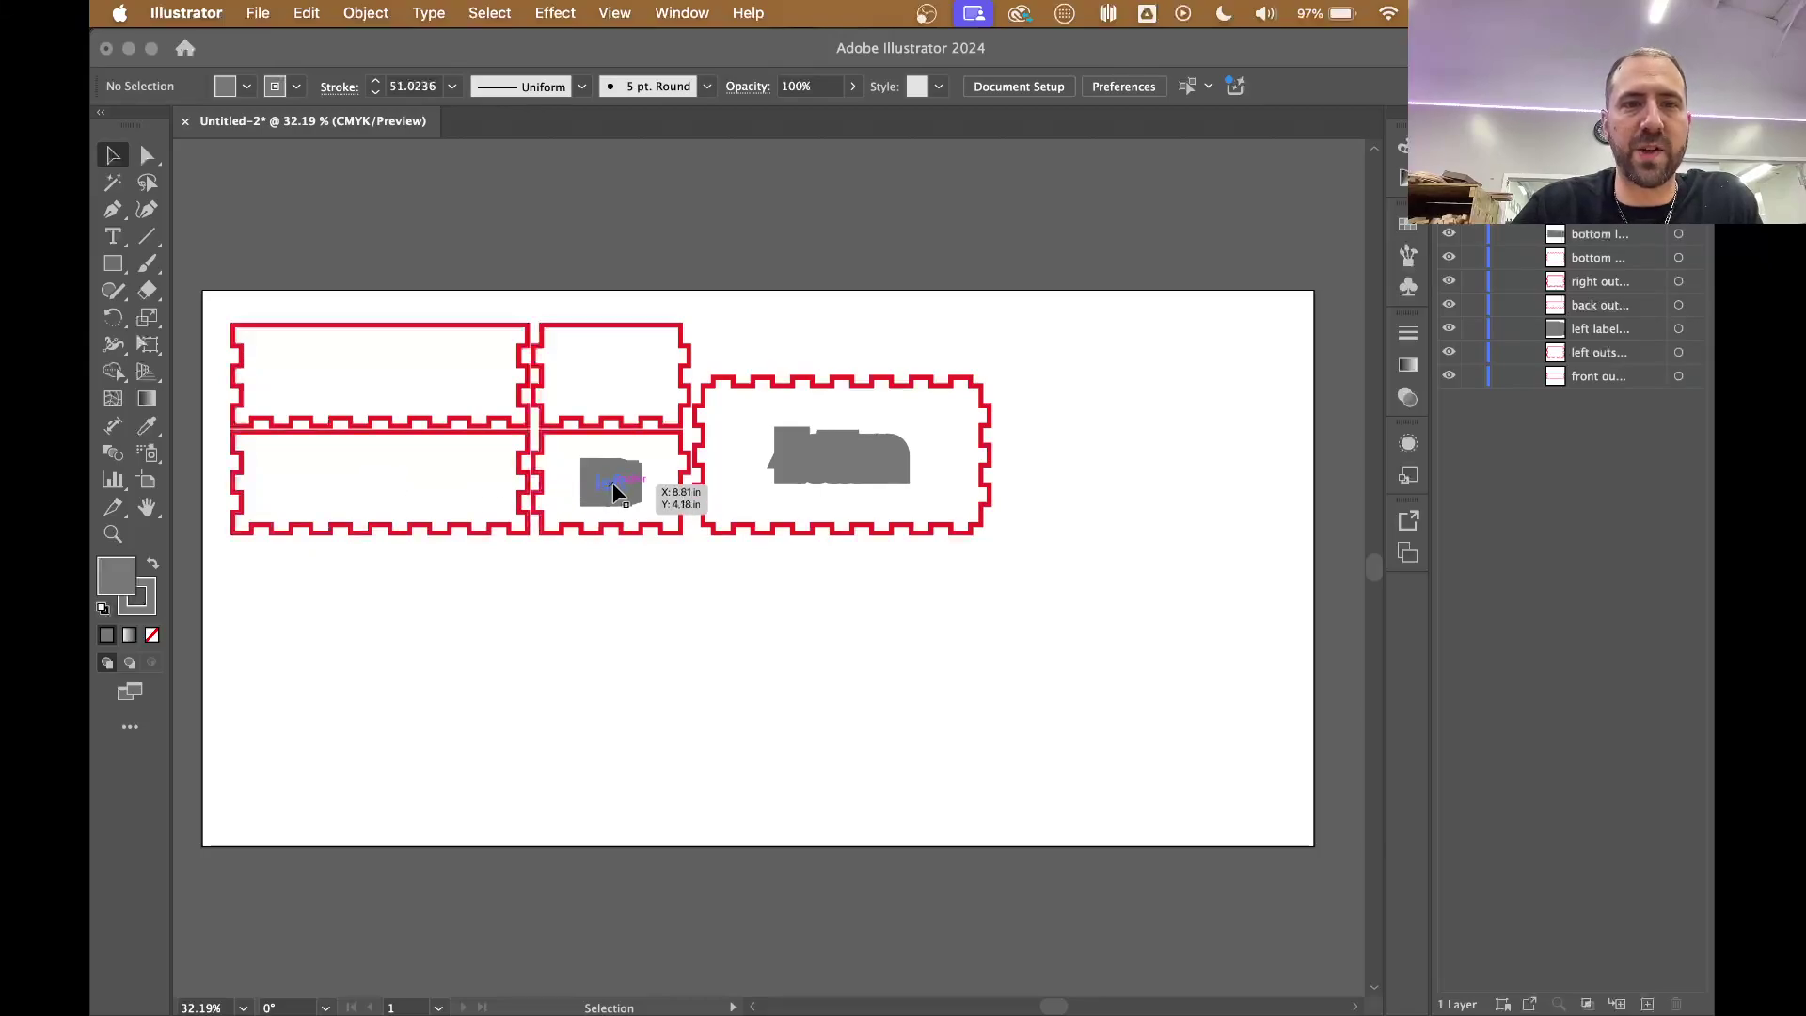
key("Delete")
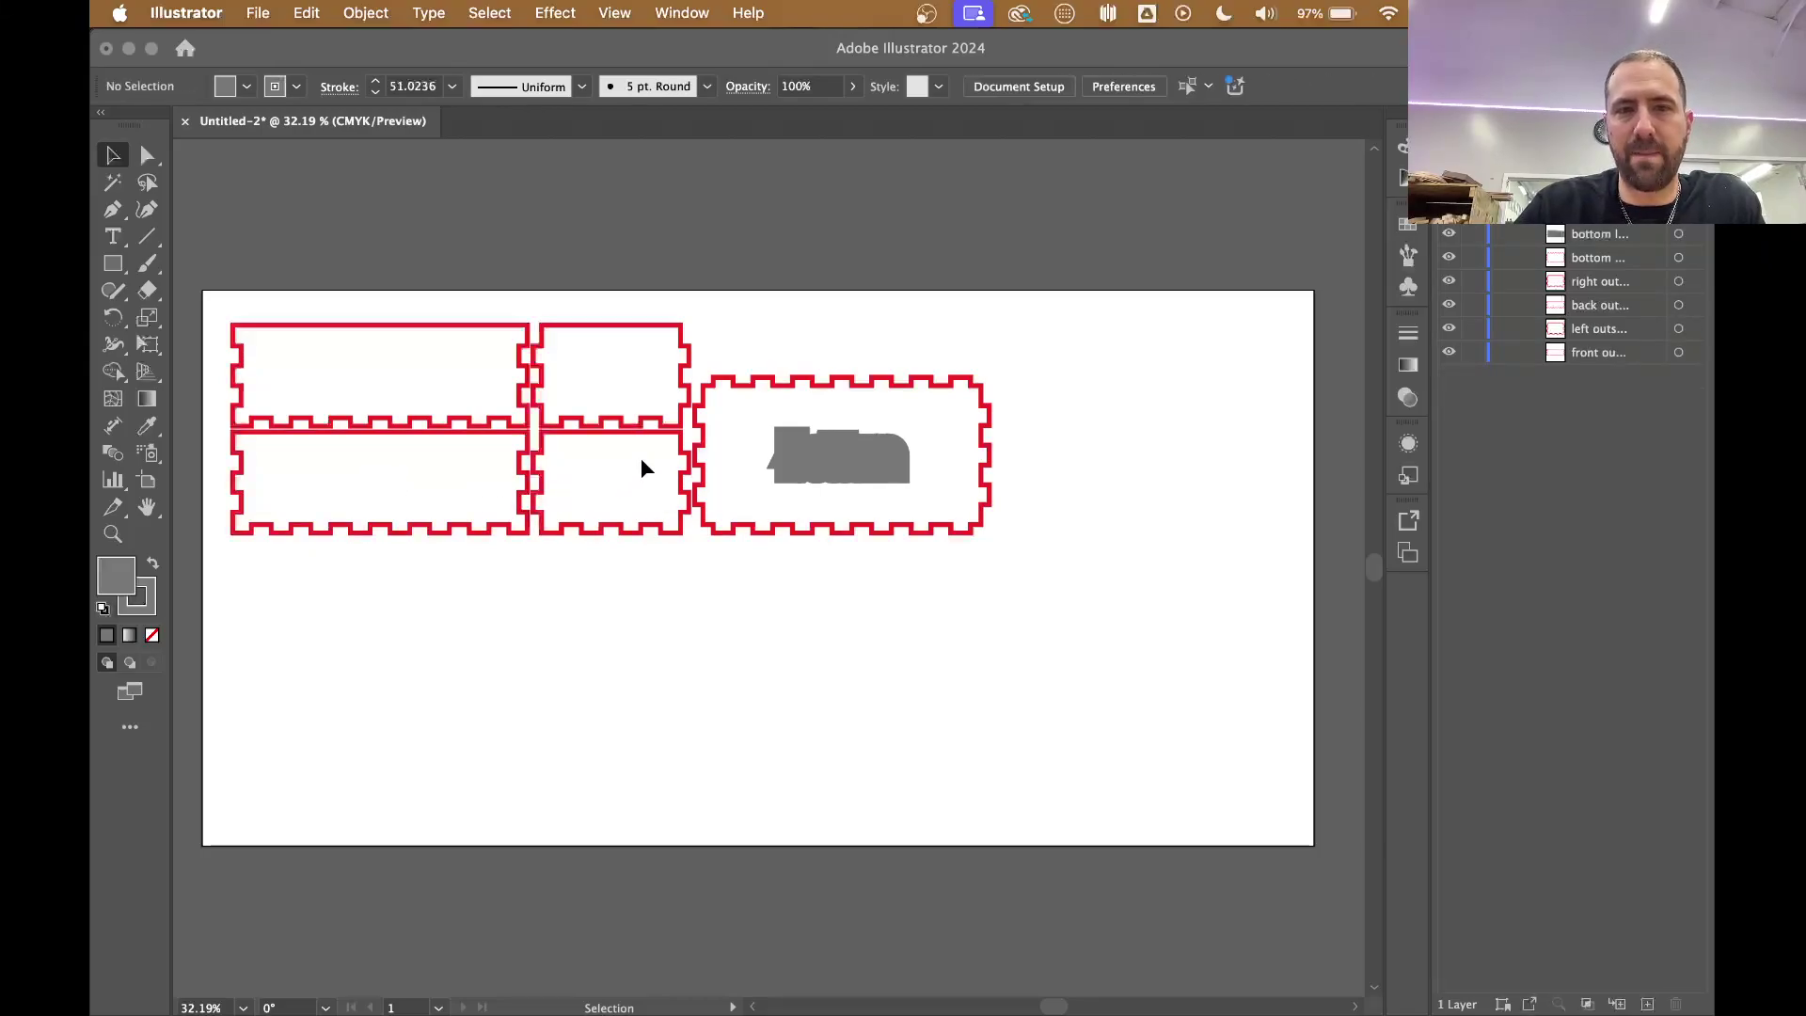
left_click(858, 465)
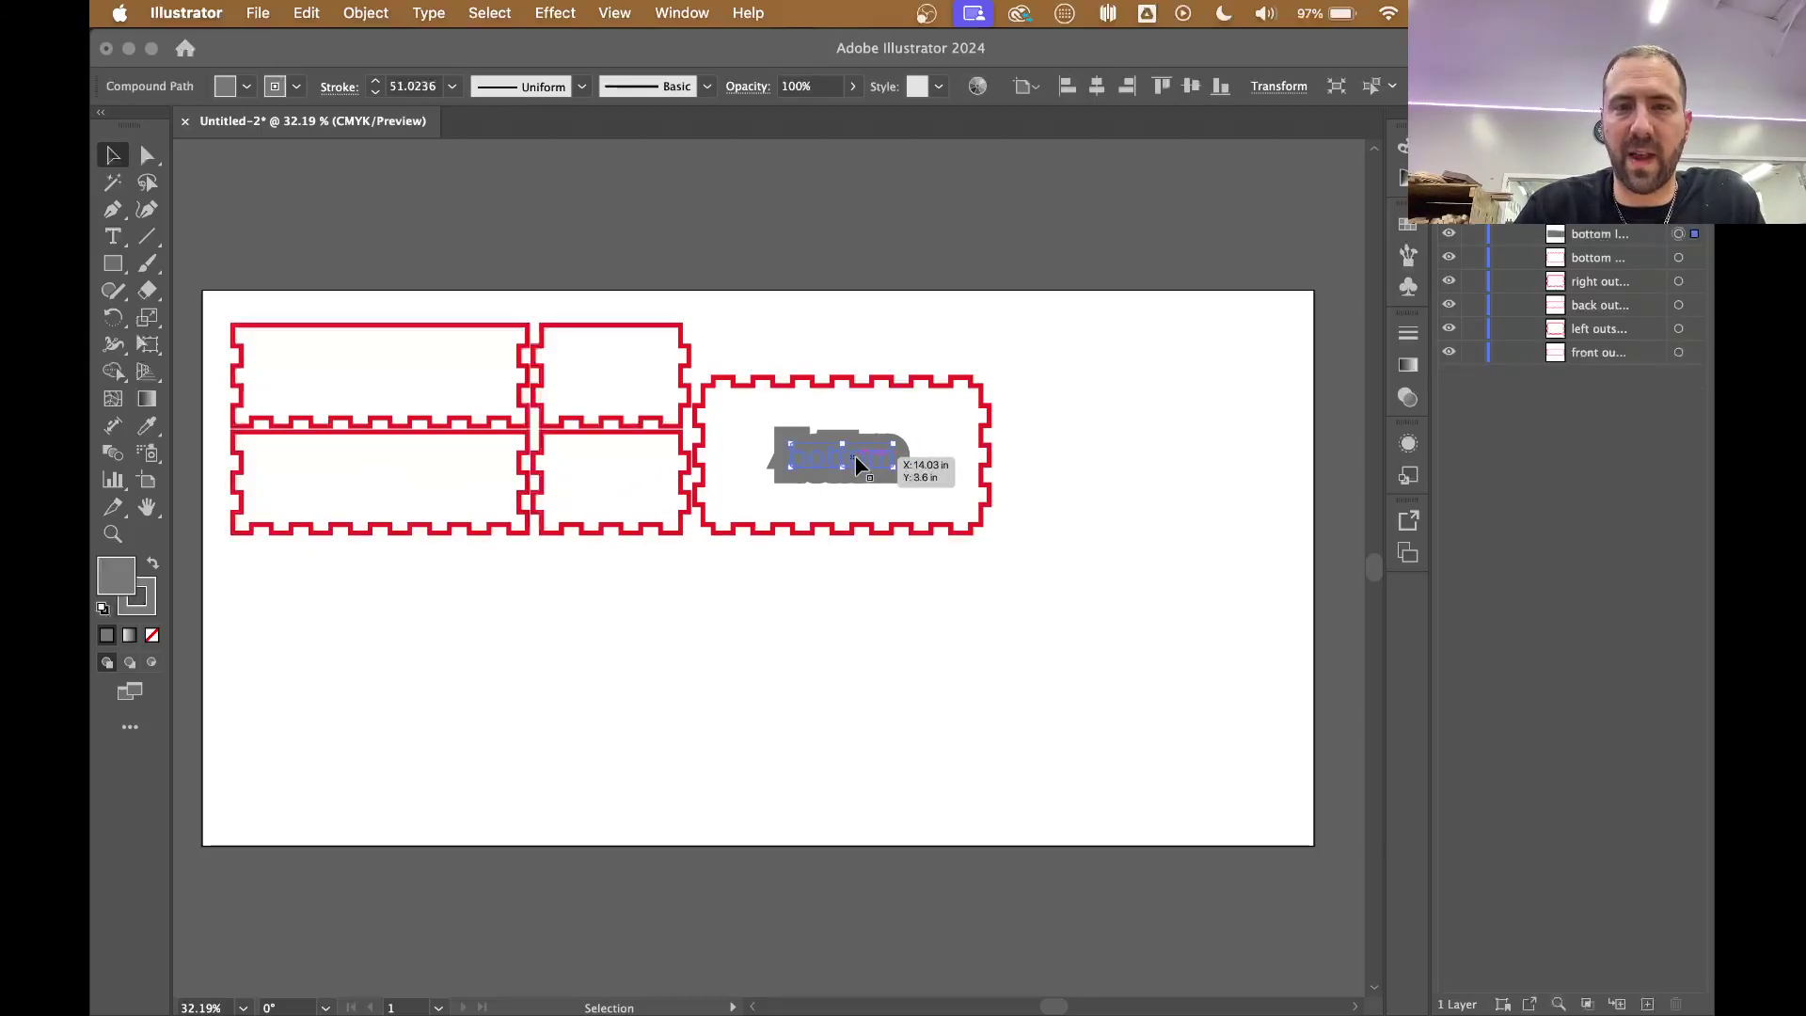
key("Delete")
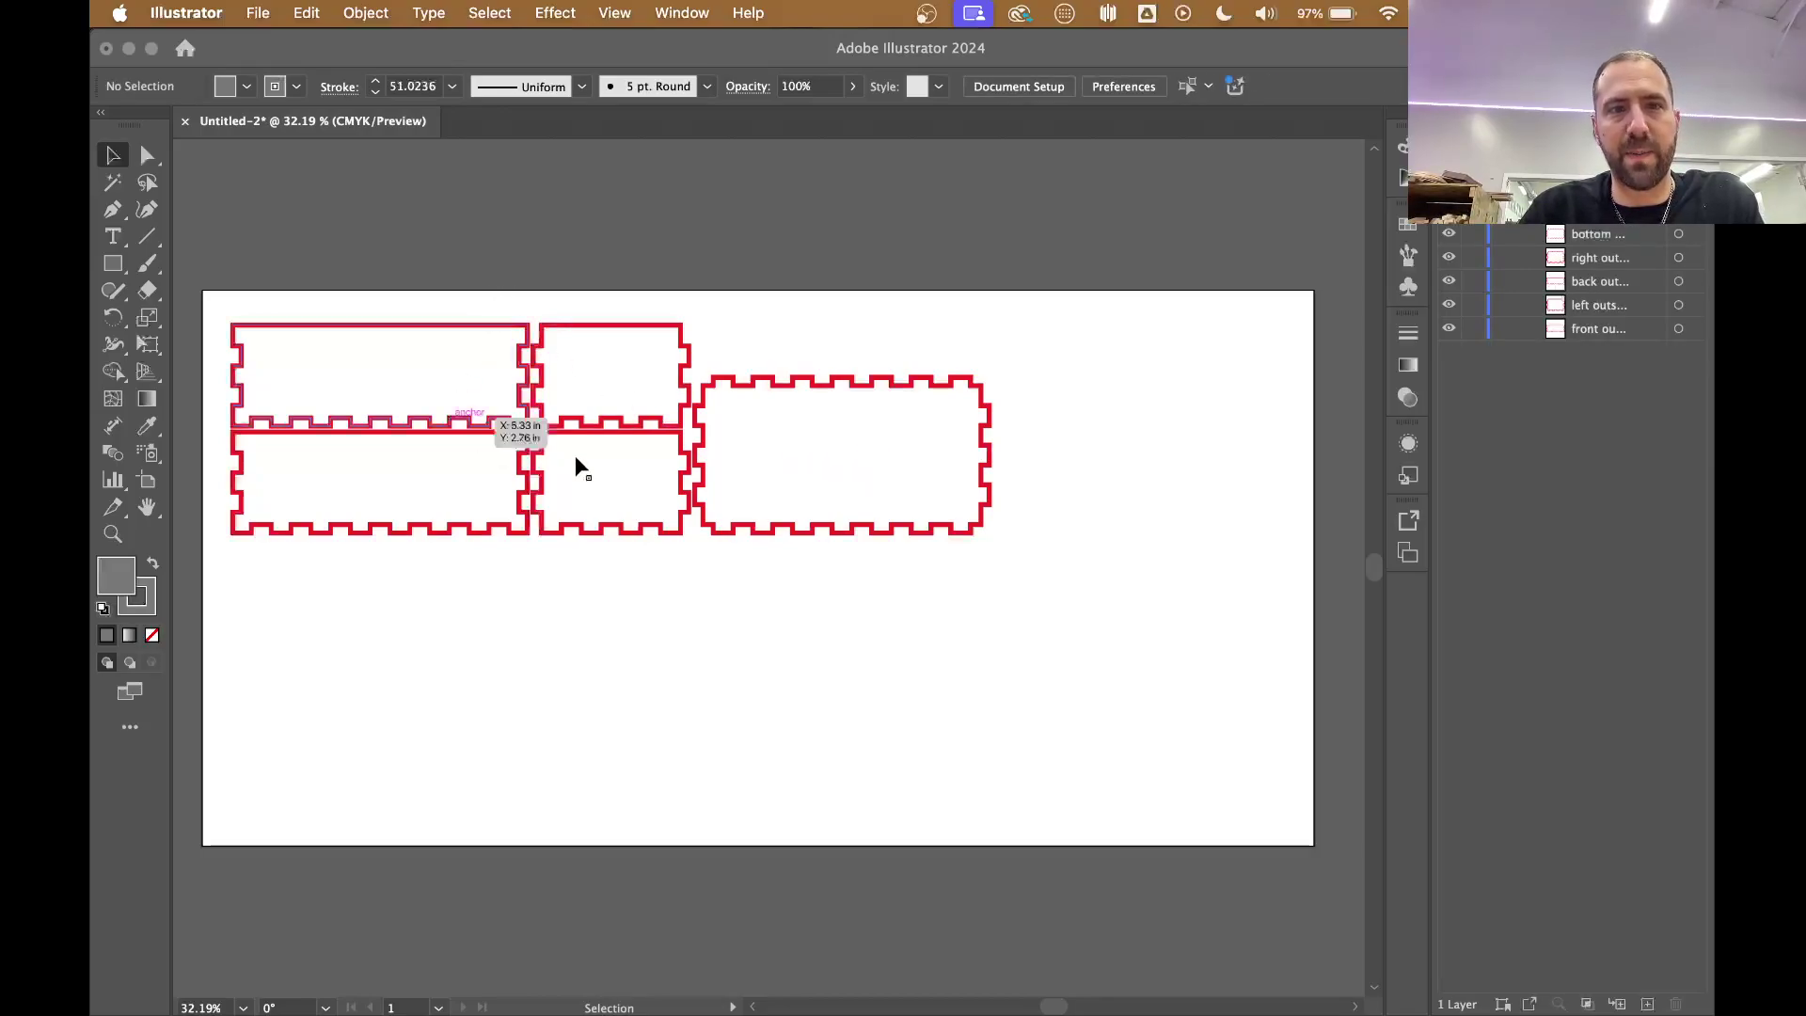
Step: Give all five panel outlines a 0.001 pt black stroke and nudge them slightly up-left
left_click_drag(406, 285, 873, 528)
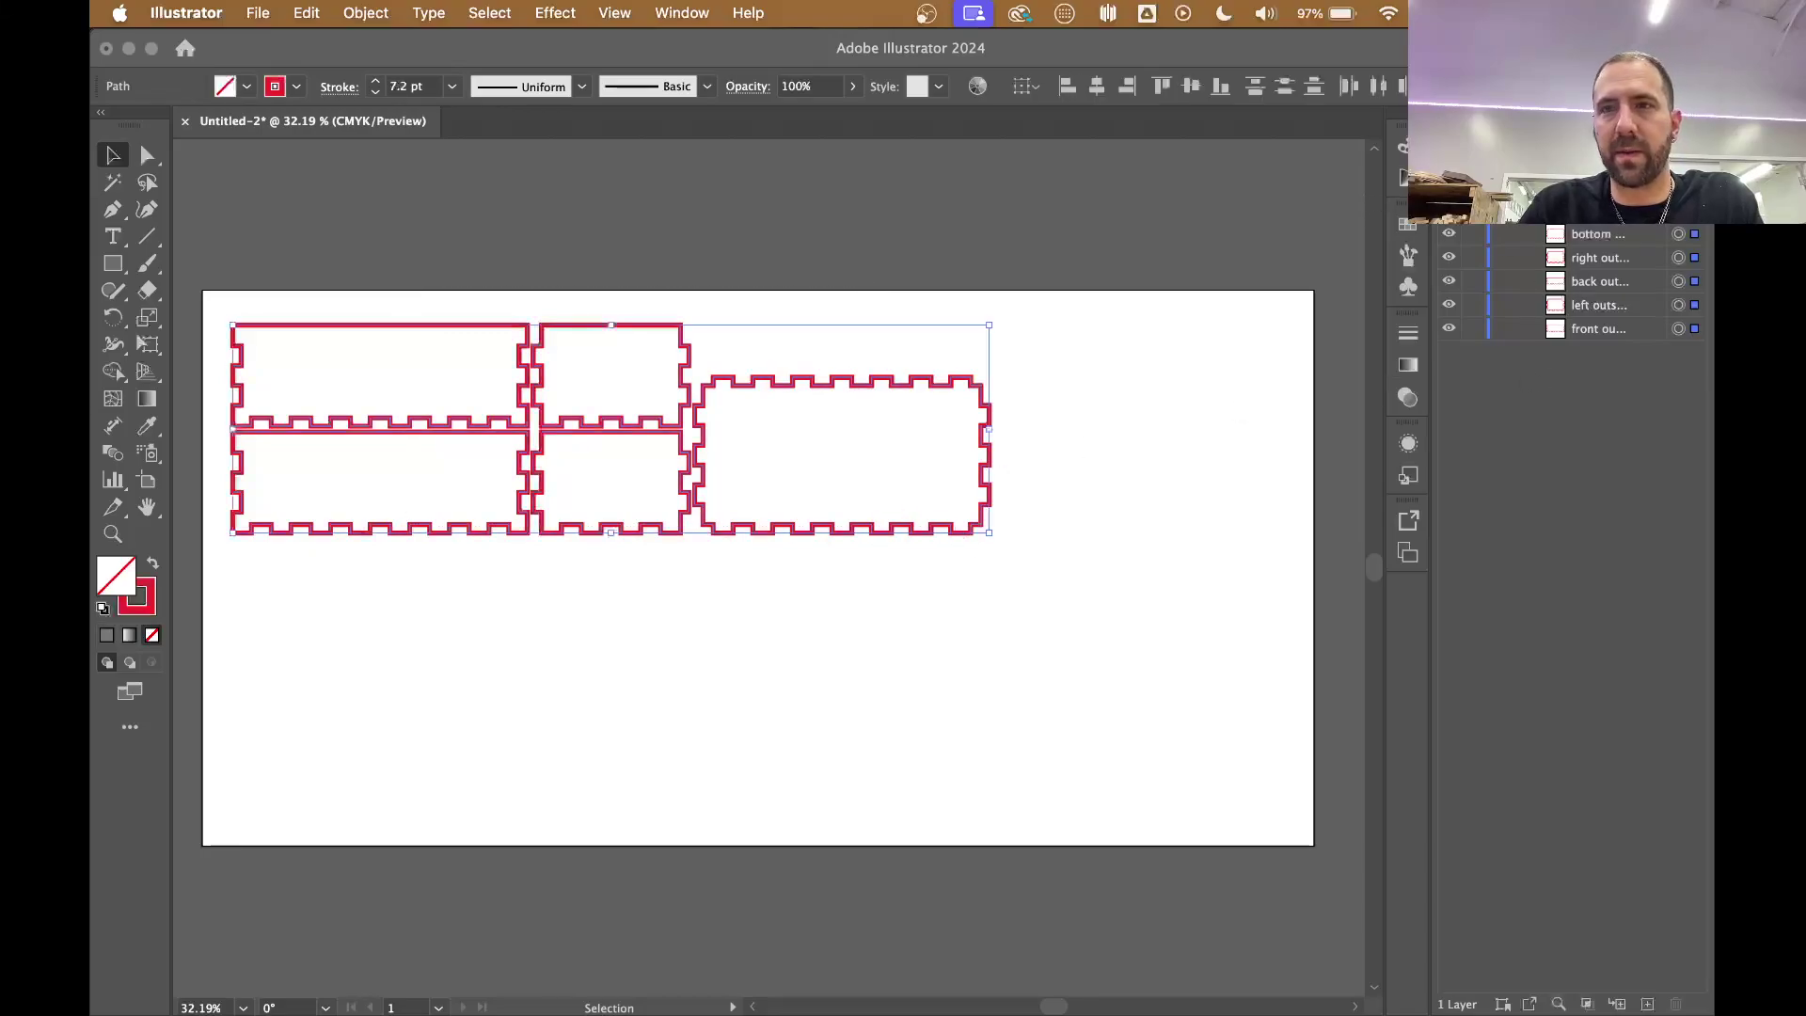
left_click(1472, 209)
left_click(1574, 417)
type("0.001")
key("Return")
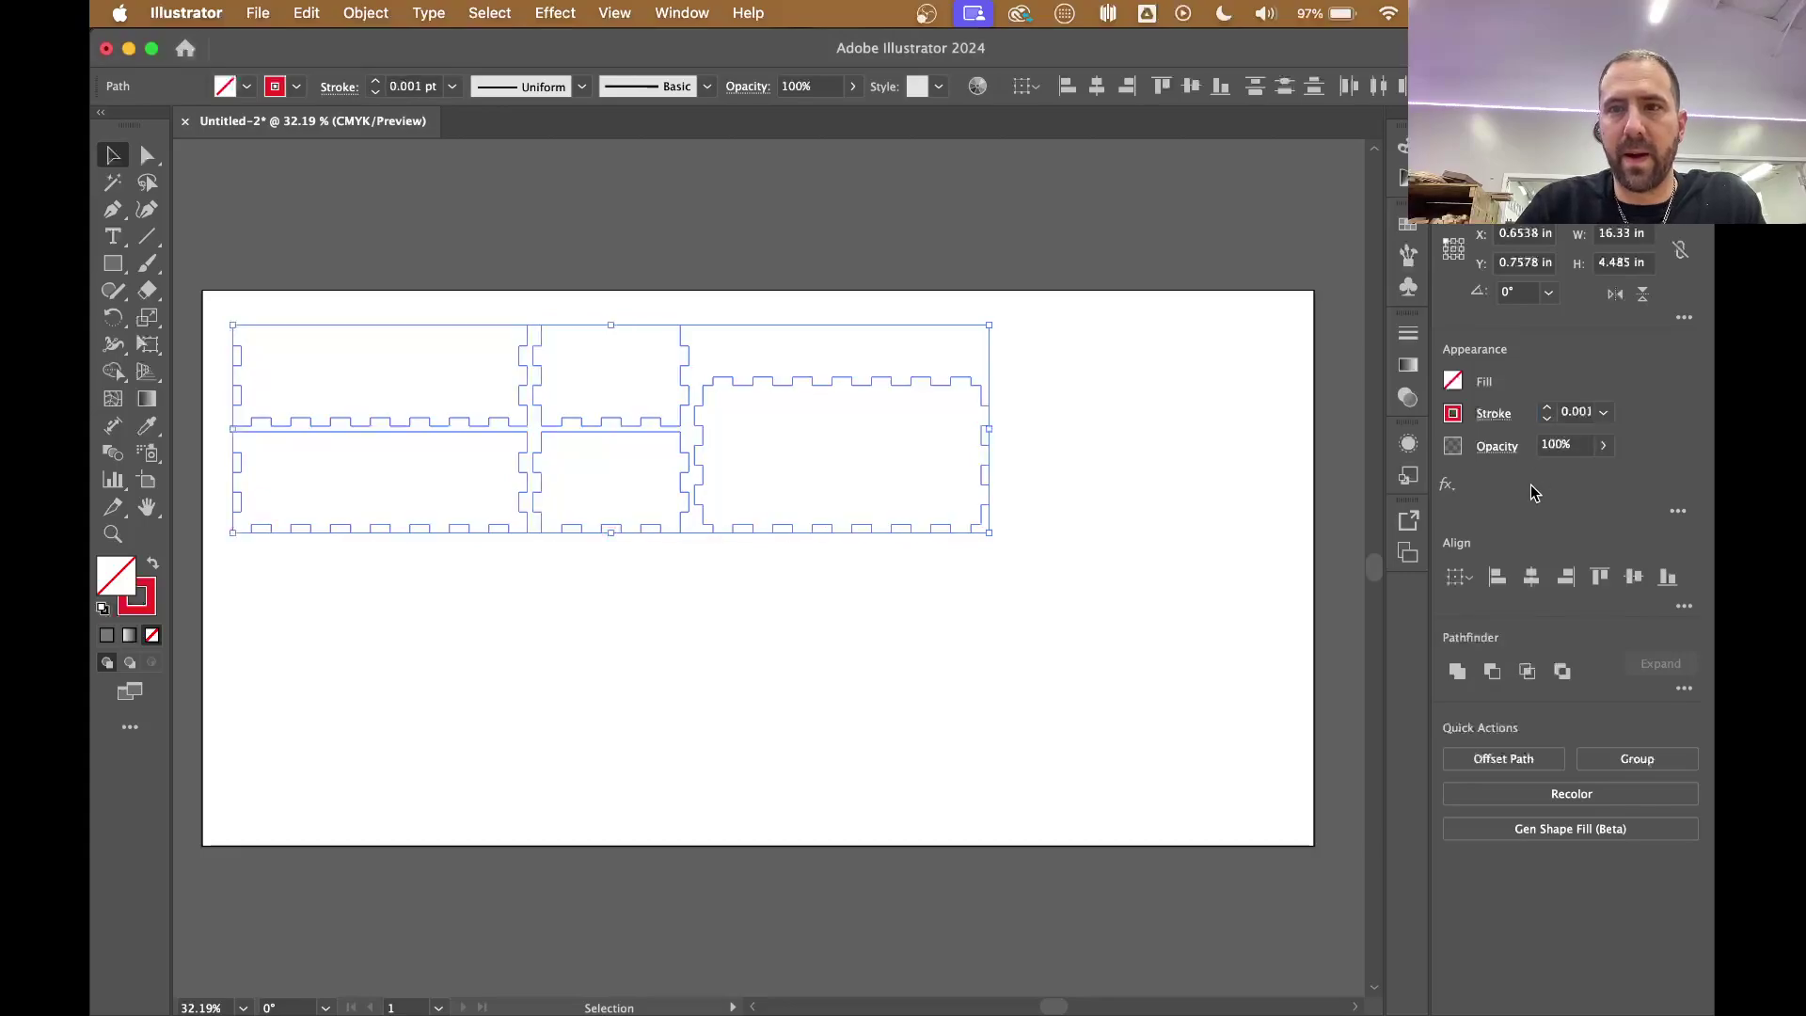
left_click(1455, 417)
left_click(1254, 496)
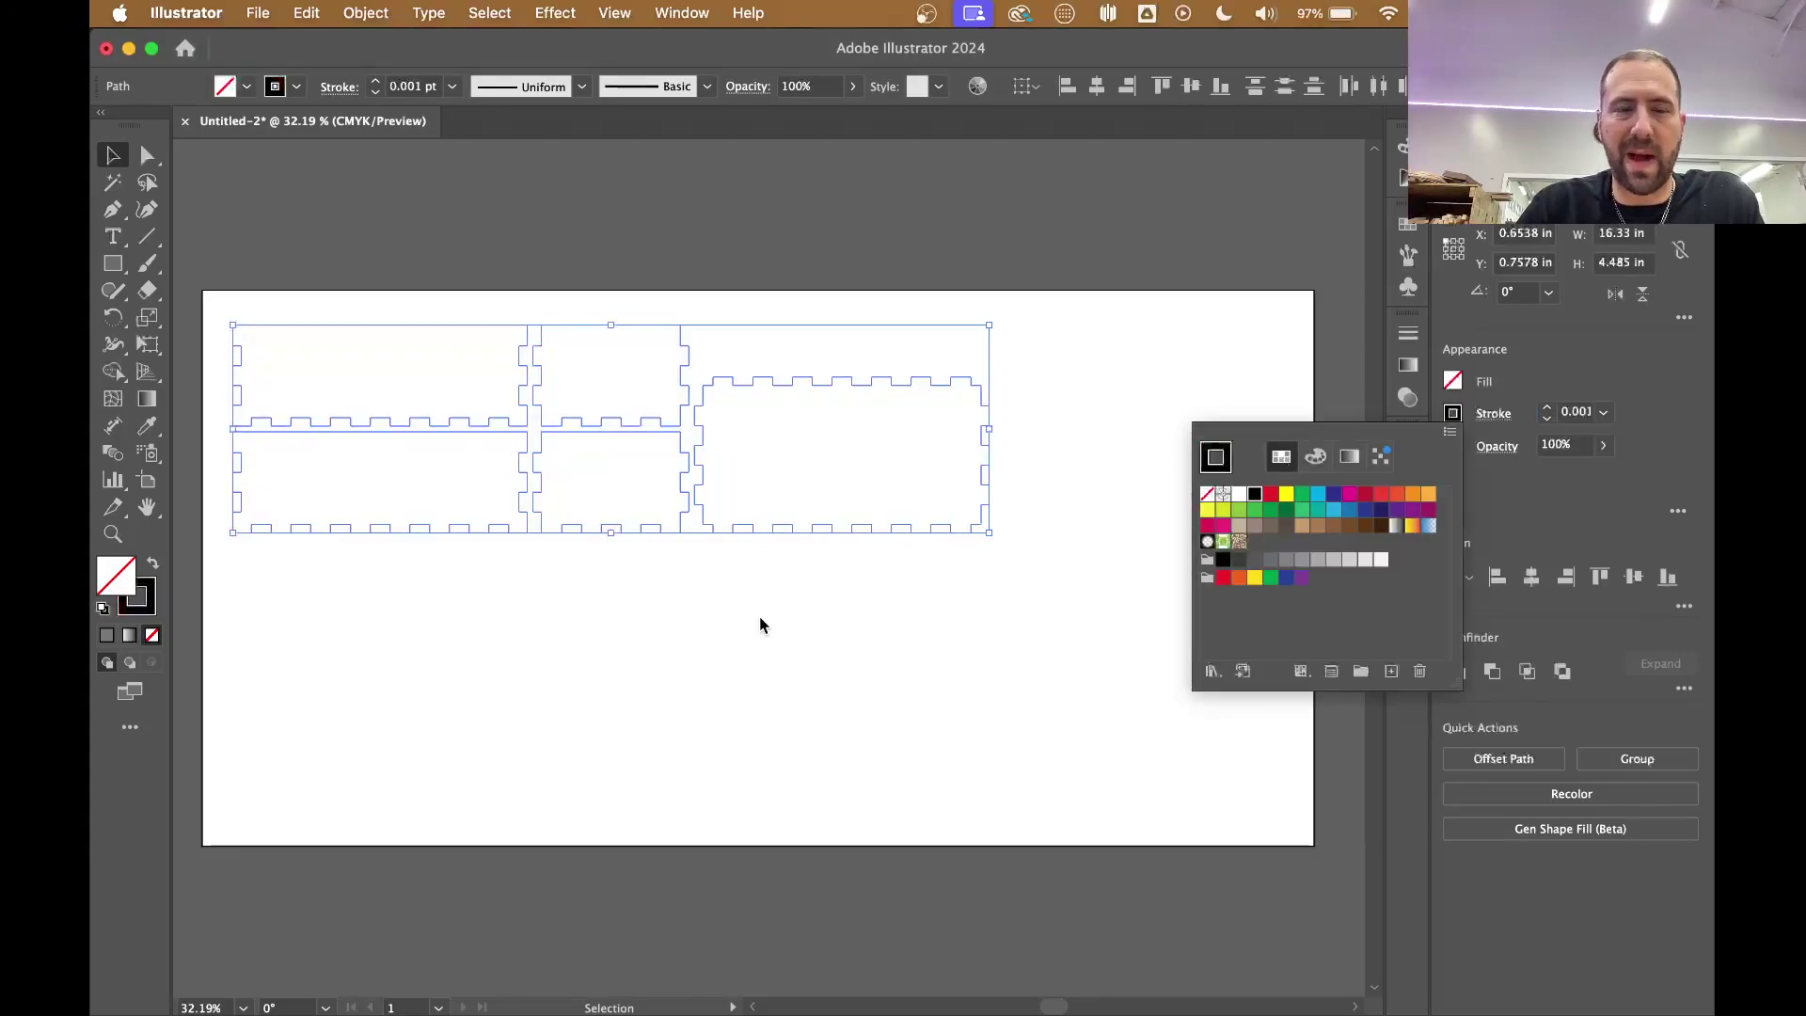
left_click_drag(522, 433, 504, 426)
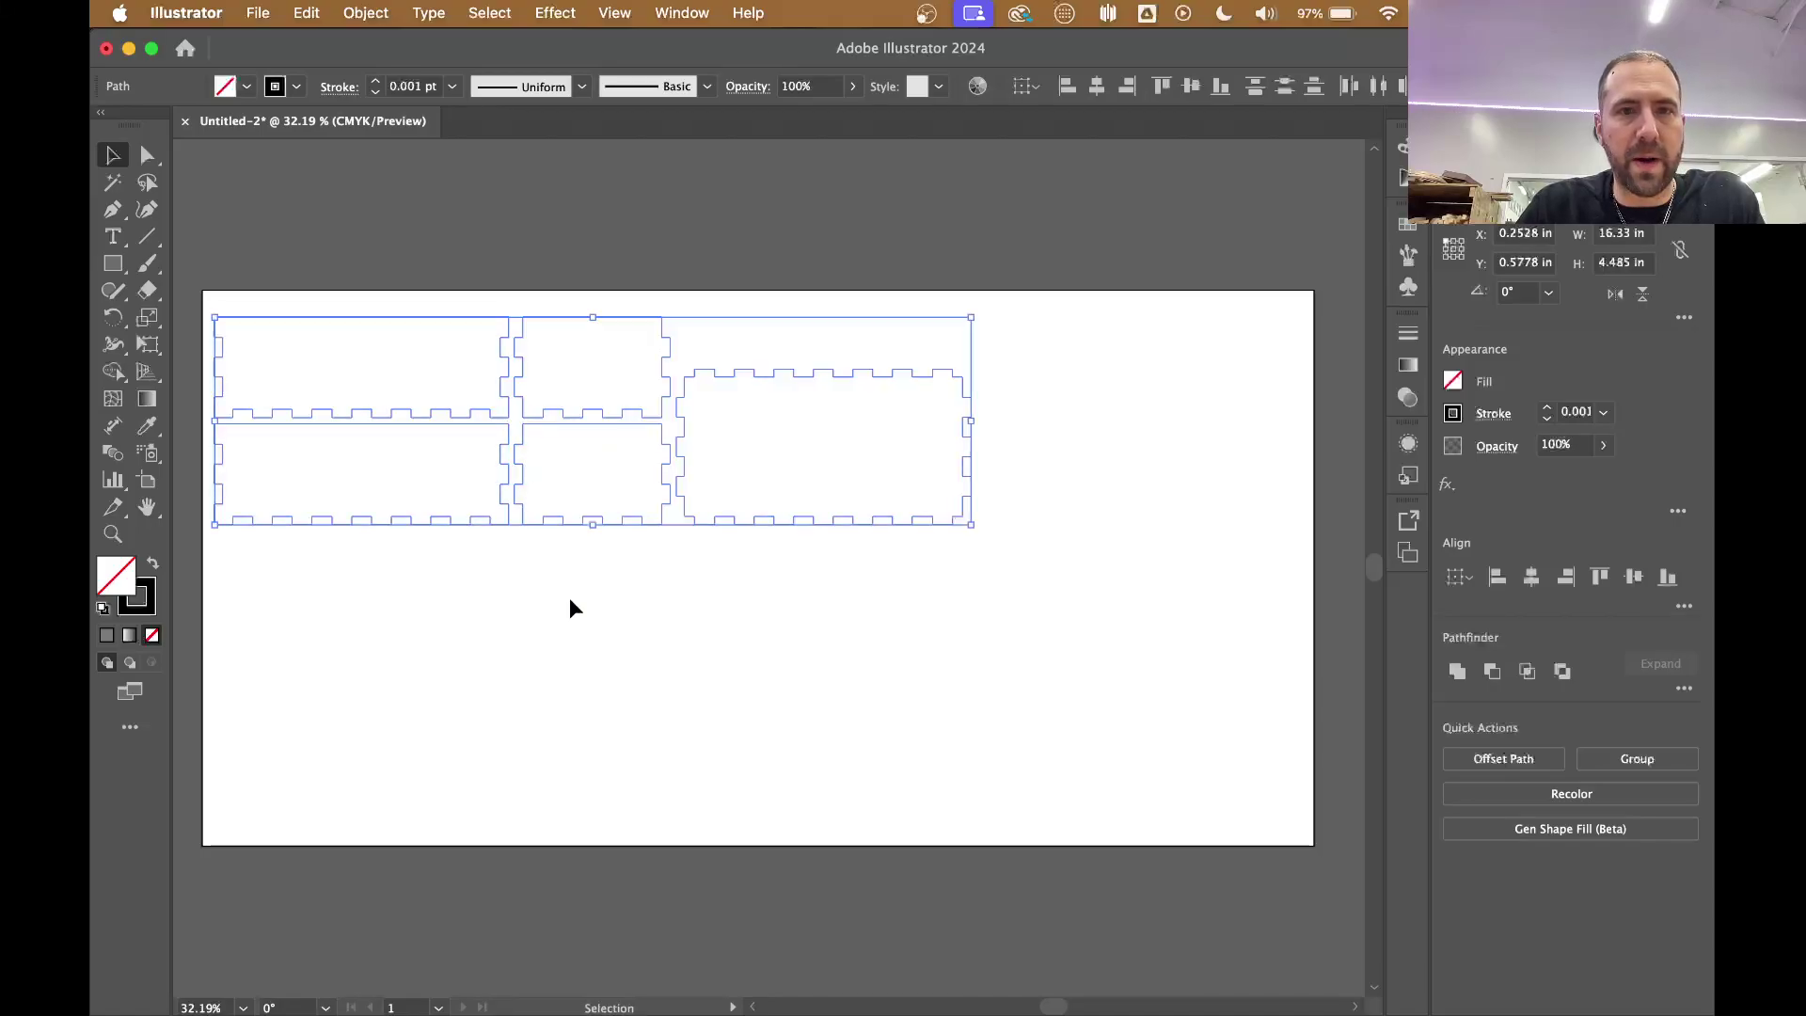
left_click(572, 602)
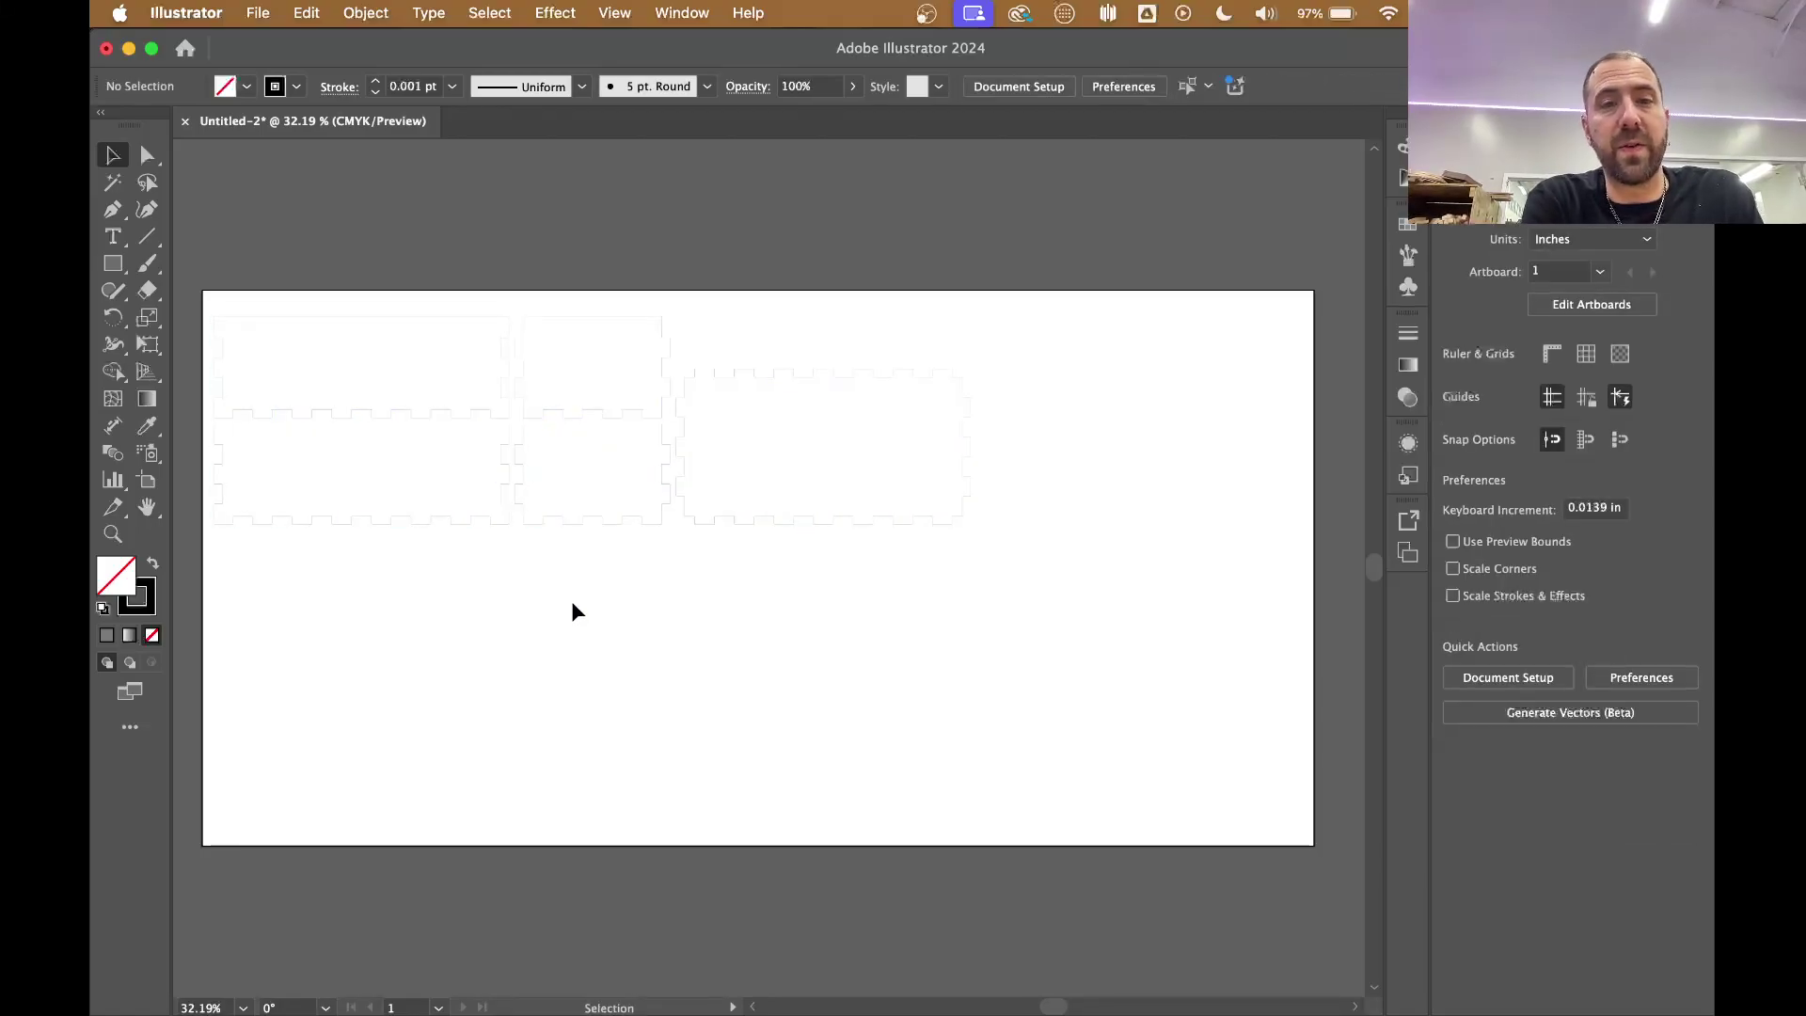